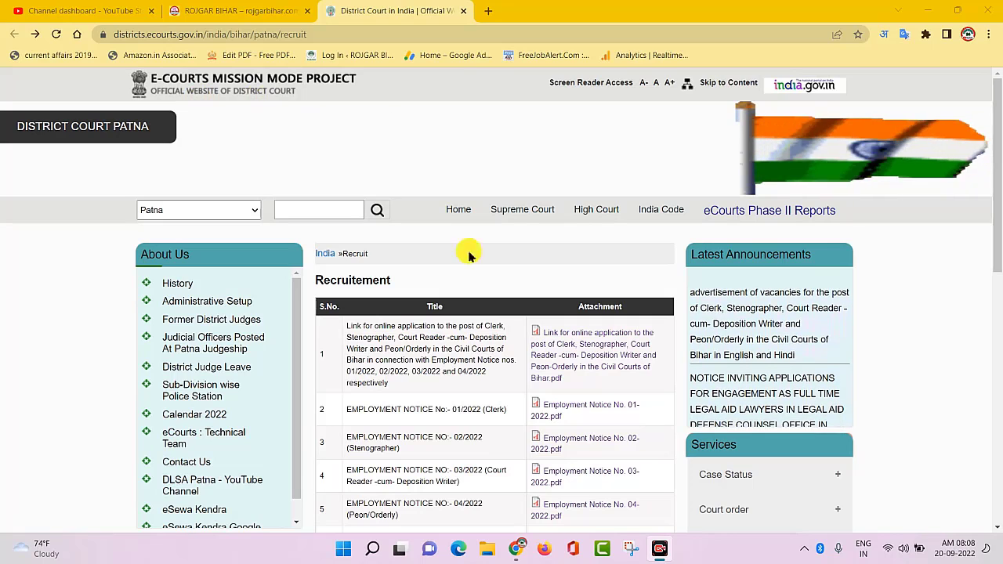
# Step: Open the Clerk, Stenographer, Court Reader and Peon/Orderly application notice on the District Court Patna recruitment page and follow its link to the registration portal
pyautogui.click(575, 347)
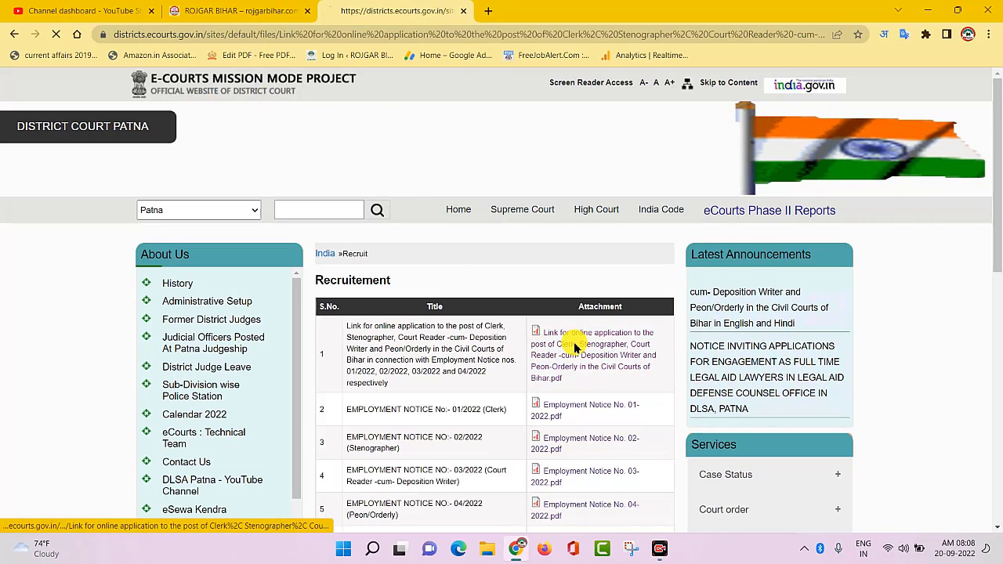
pyautogui.scroll(-3, 494, 415)
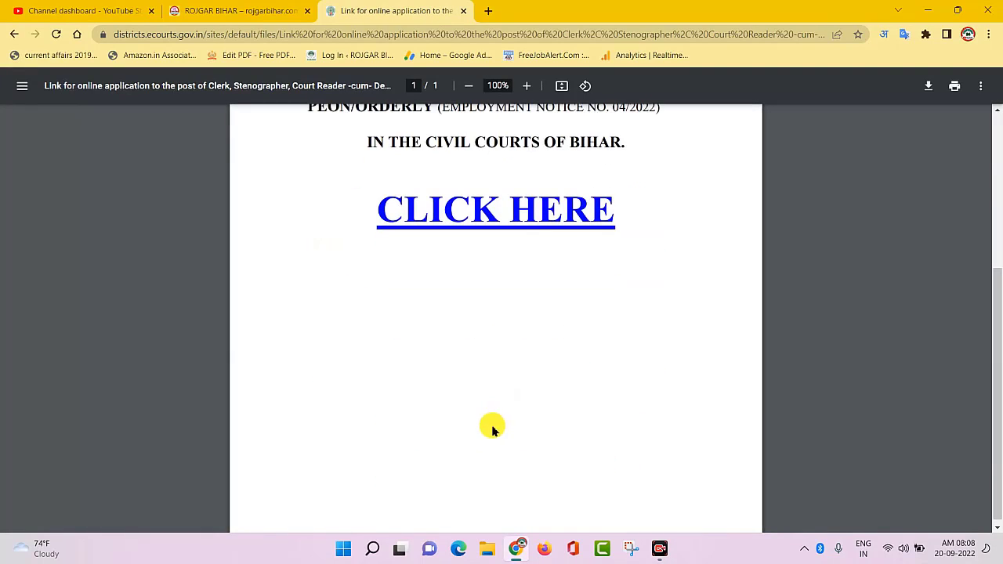
pyautogui.scroll(2, 482, 320)
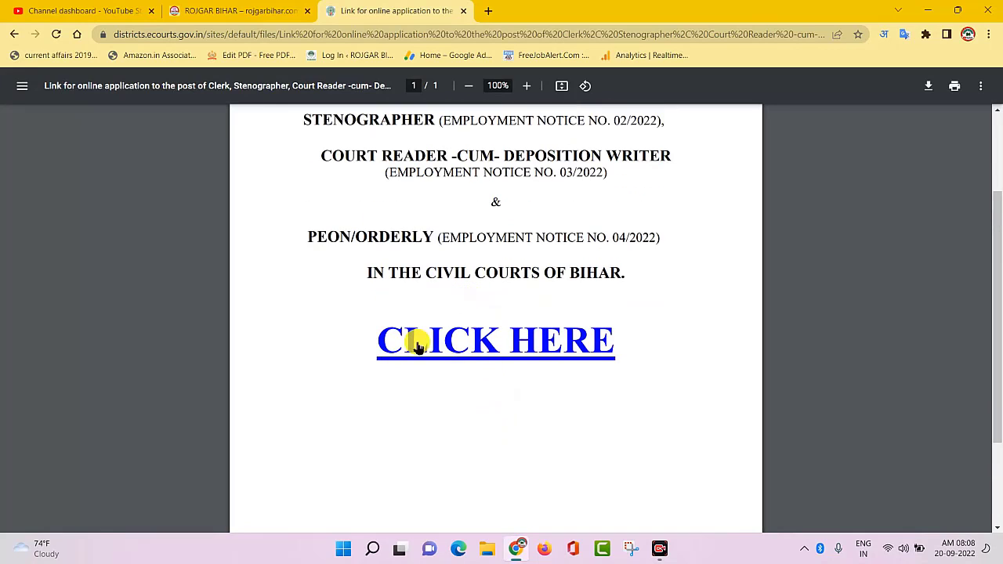
pyautogui.click(512, 348)
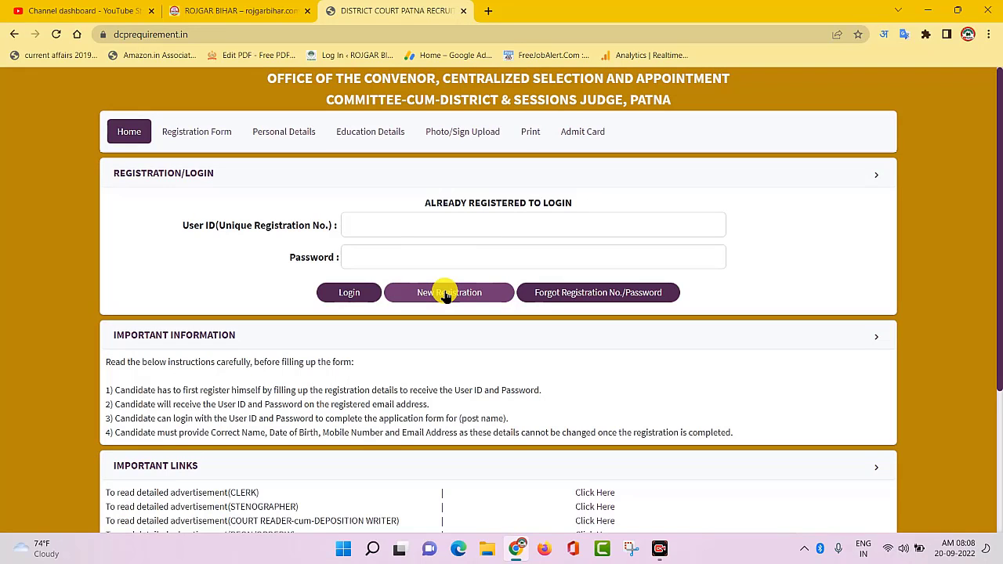
# Step: Switch to the Rojgar Bihar site and open the "Bihar Civil Court Online Form 2022 (Link Active)" post from Daily New Updates
pyautogui.click(242, 11)
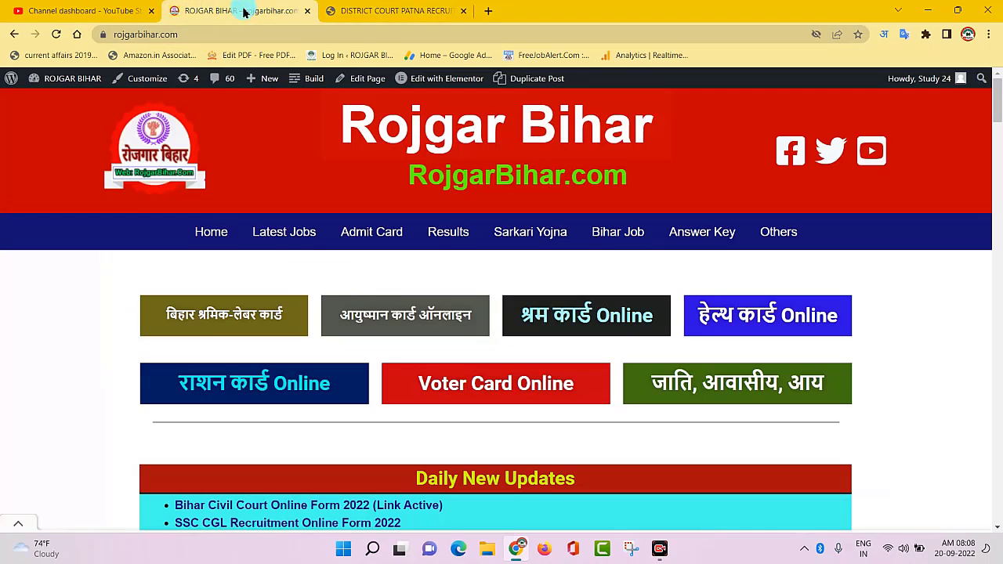
pyautogui.scroll(-2, 365, 291)
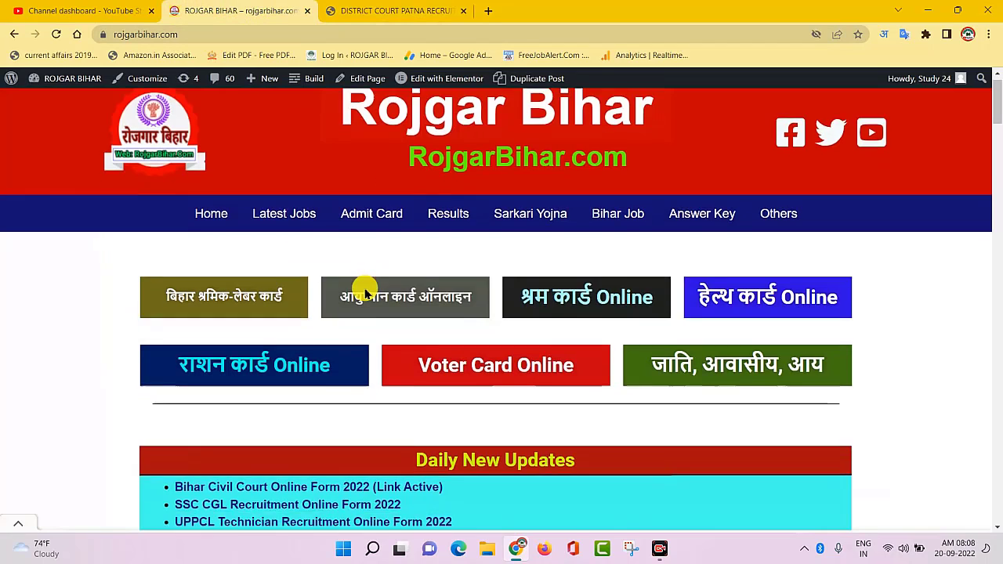
pyautogui.scroll(2, 418, 168)
pyautogui.scroll(-1, 431, 289)
pyautogui.scroll(-3, 430, 289)
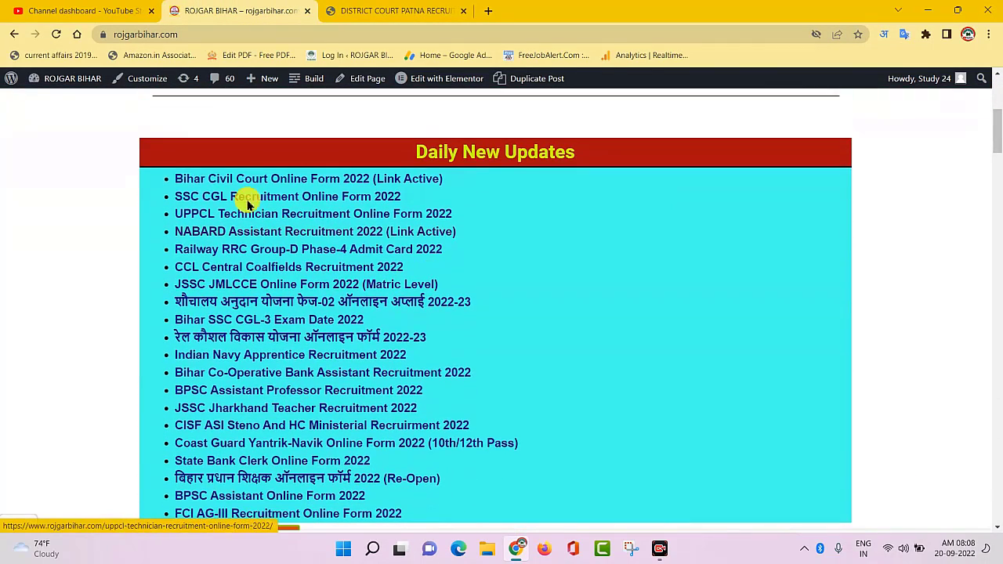
pyautogui.click(331, 182)
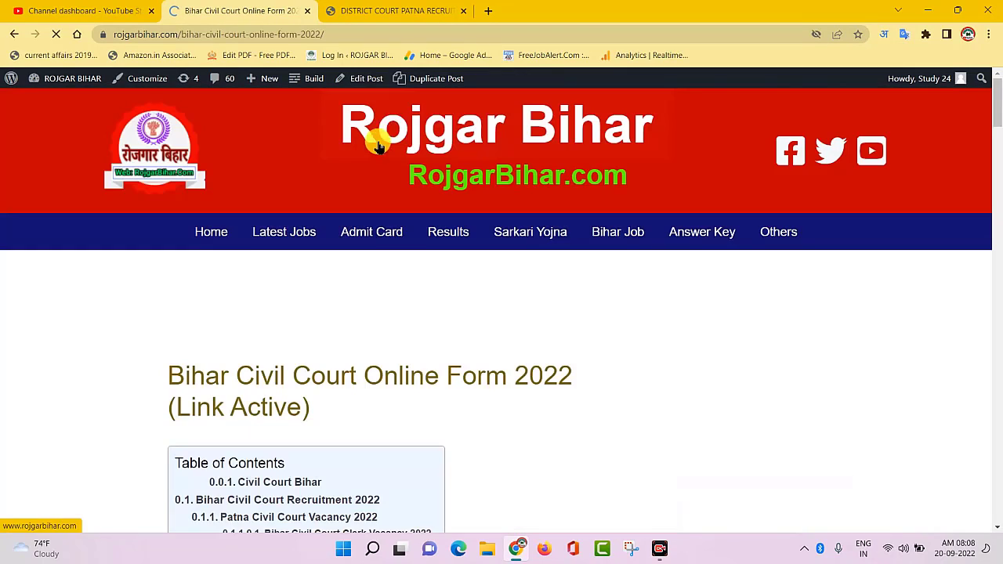
# Step: Go through the post's details to its useful links table and open the Apply Online link
pyautogui.scroll(-6, 477, 338)
pyautogui.scroll(-10, 476, 337)
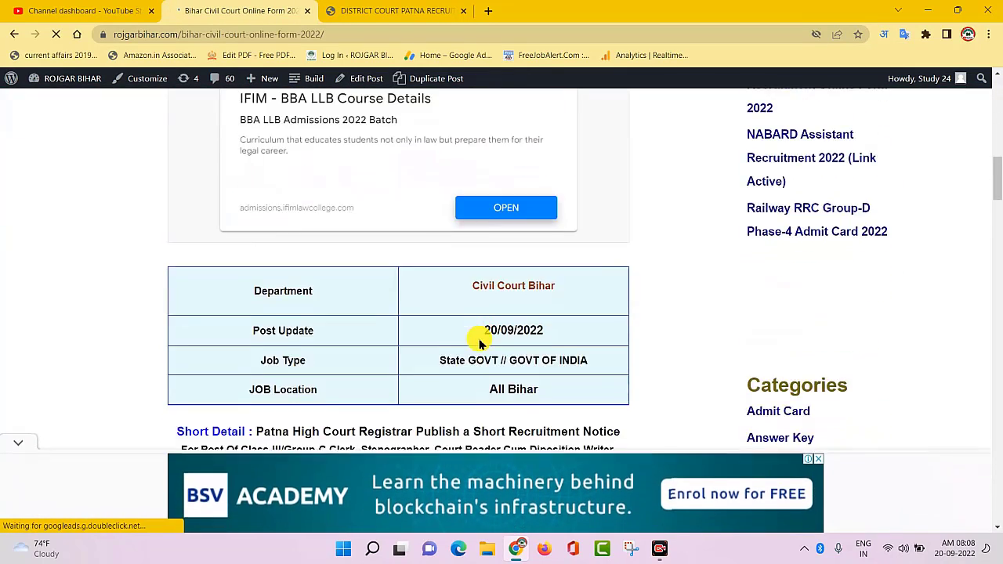
pyautogui.scroll(-18, 485, 259)
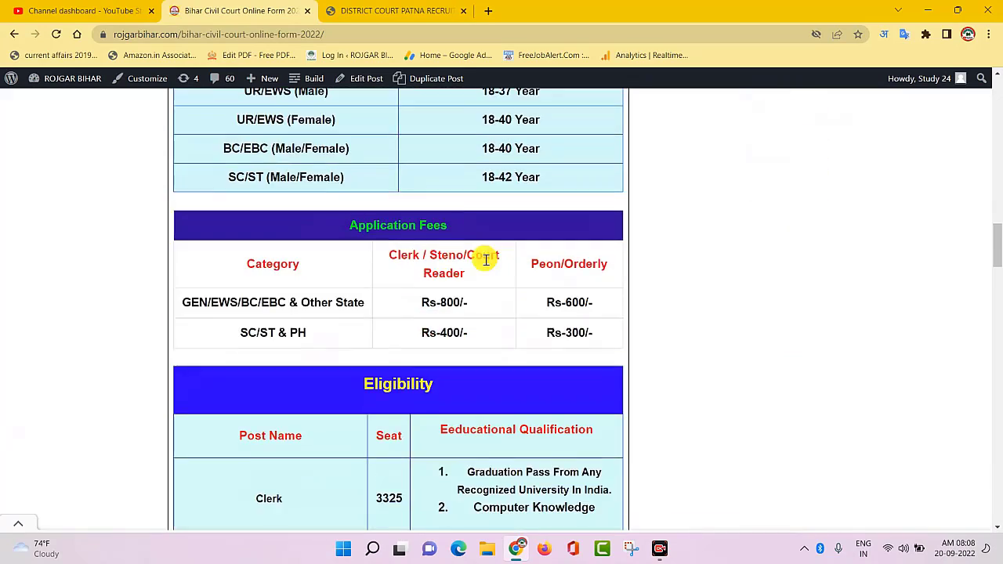
pyautogui.scroll(-8, 490, 284)
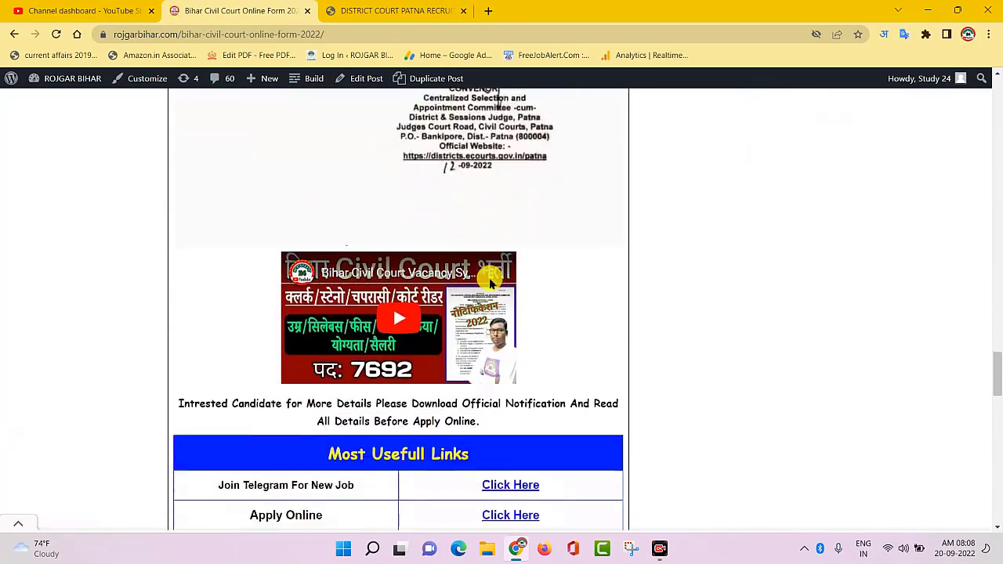
pyautogui.scroll(3, 488, 279)
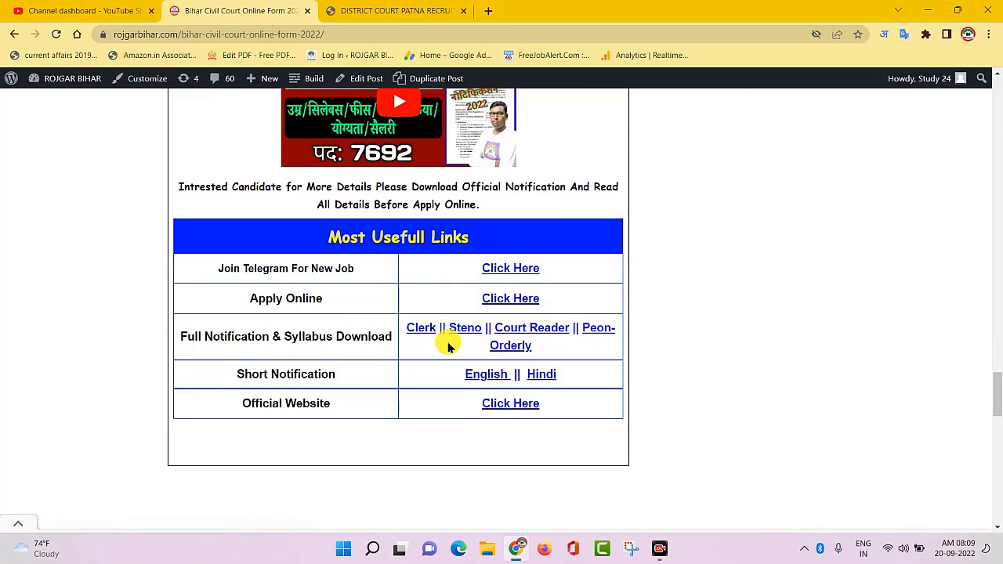
pyautogui.click(514, 298)
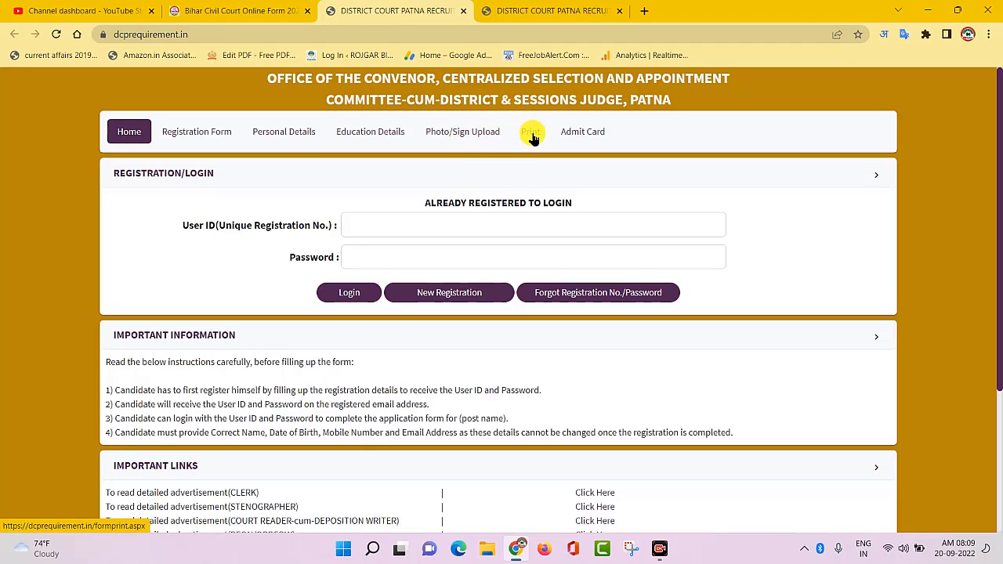
# Step: Start a new registration on the recruitment portal and choose PEON/ORDERLY as the post applied for
pyautogui.click(448, 295)
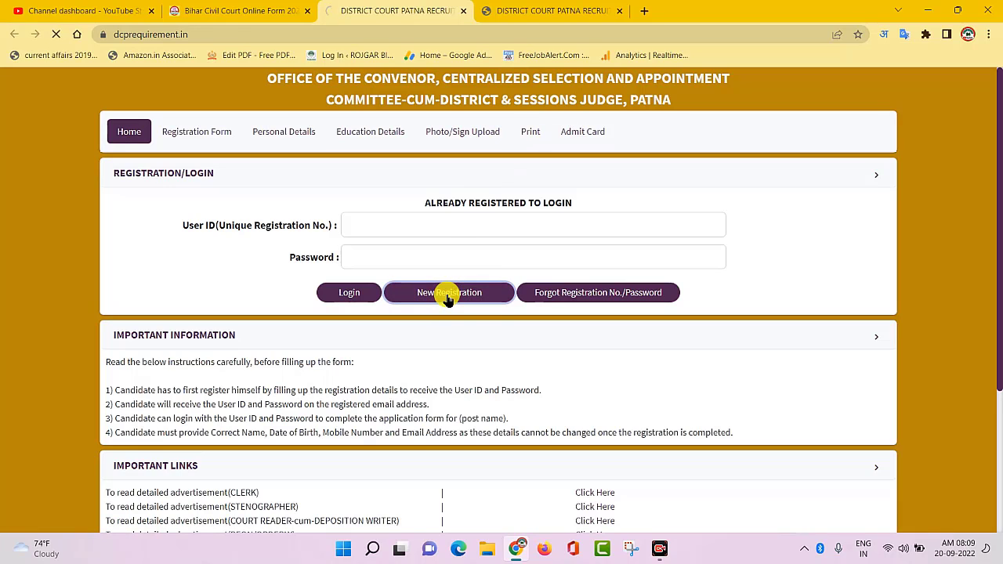
pyautogui.scroll(-1, 376, 253)
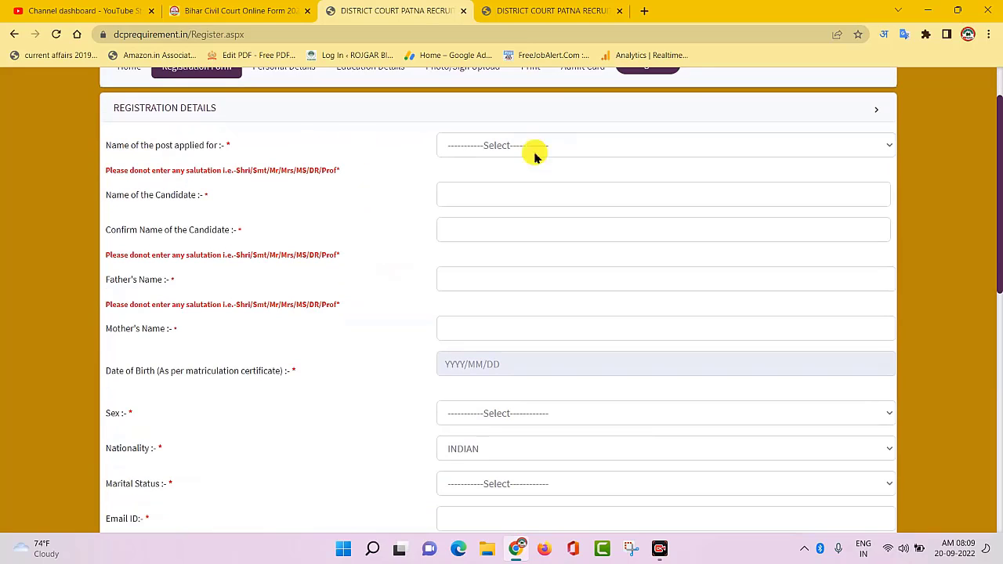
pyautogui.click(689, 148)
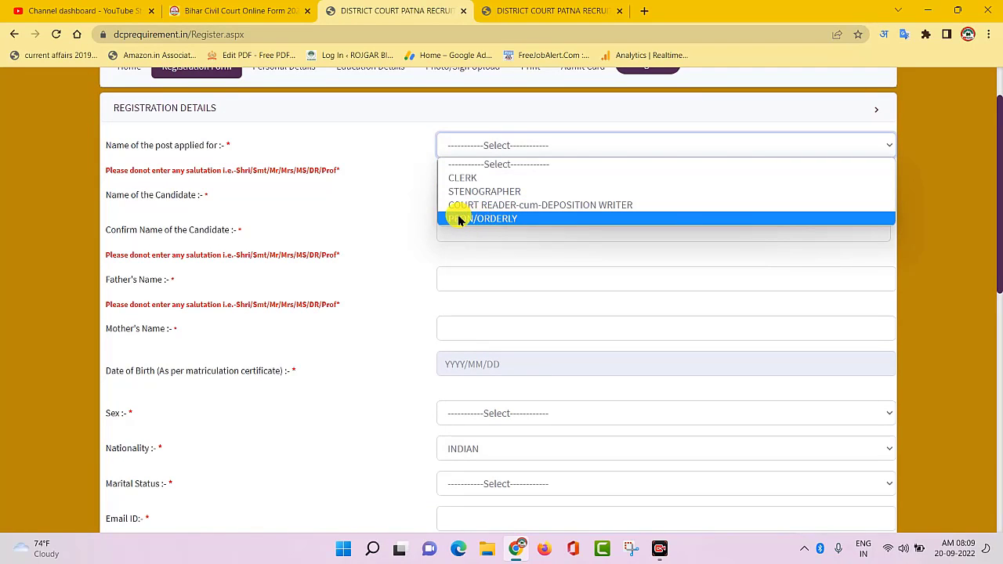
pyautogui.click(537, 220)
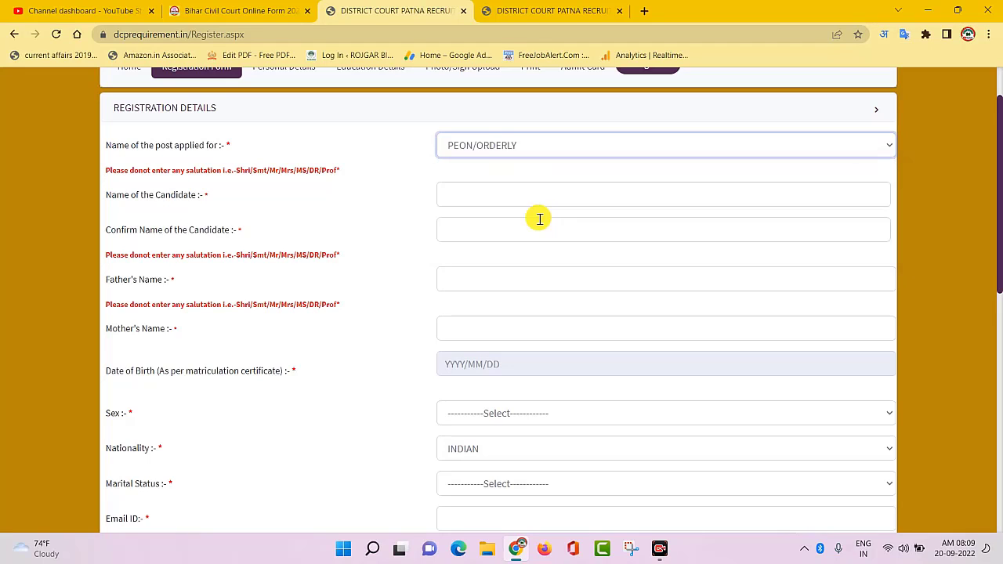
pyautogui.click(547, 147)
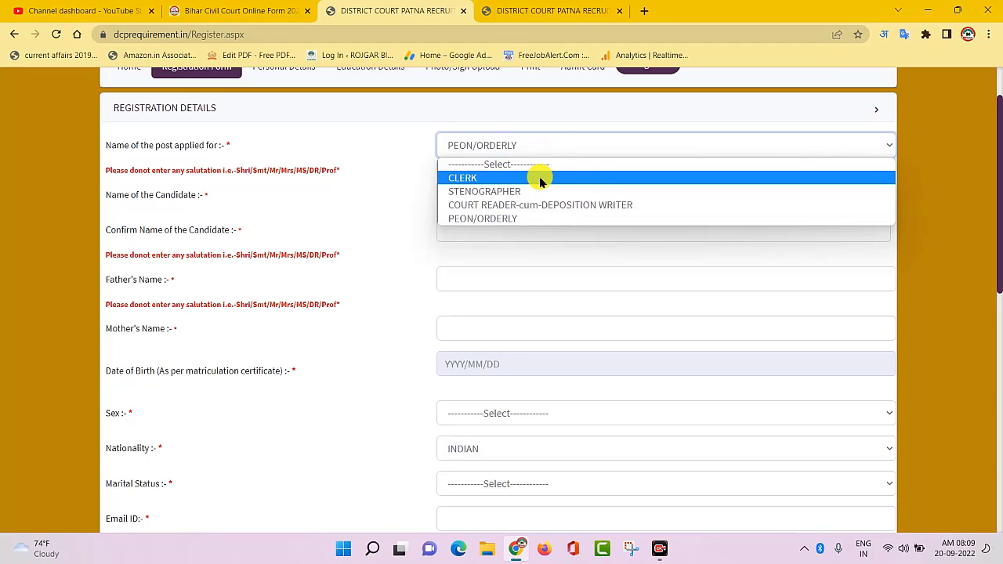
pyautogui.click(523, 222)
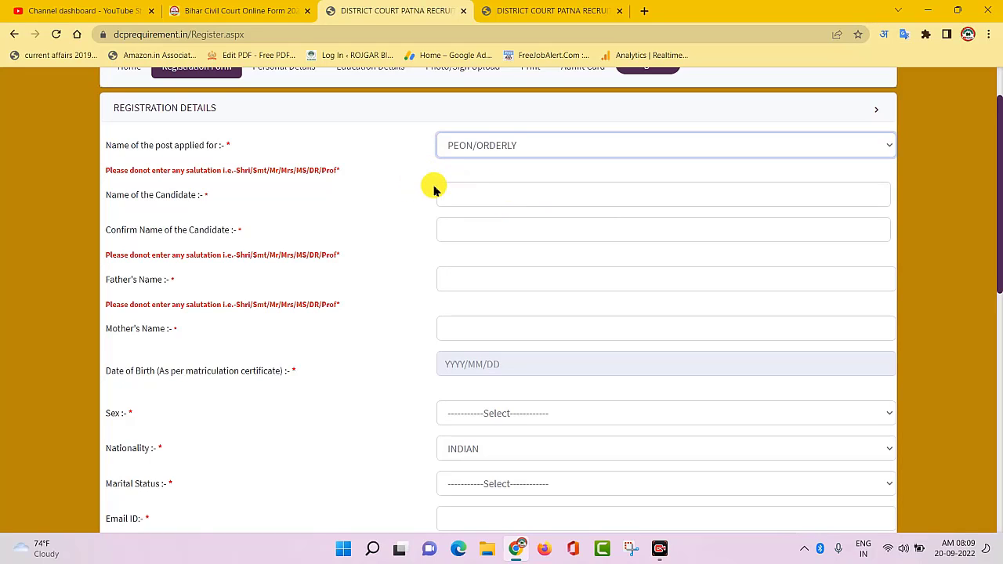
pyautogui.click(495, 193)
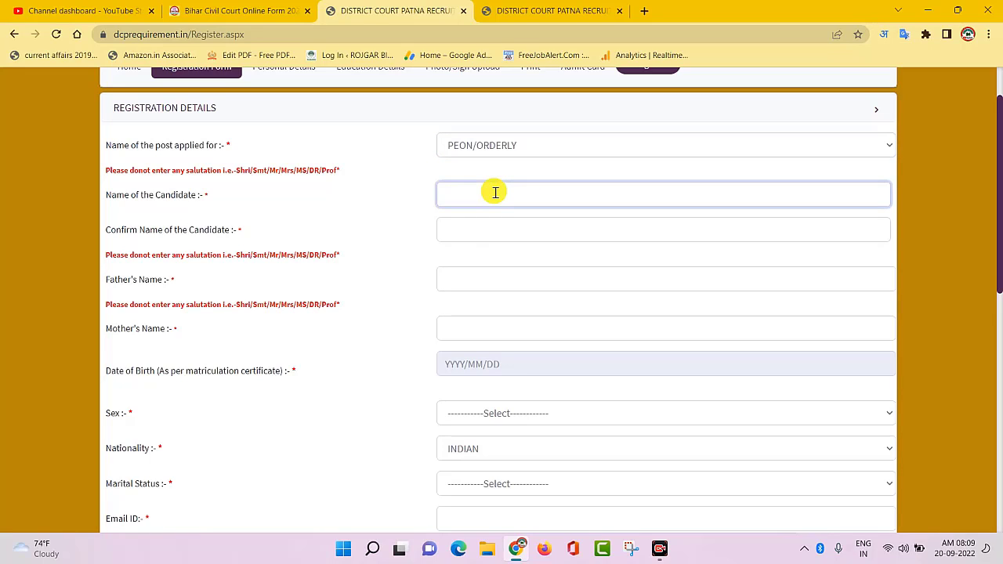
pyautogui.click(472, 229)
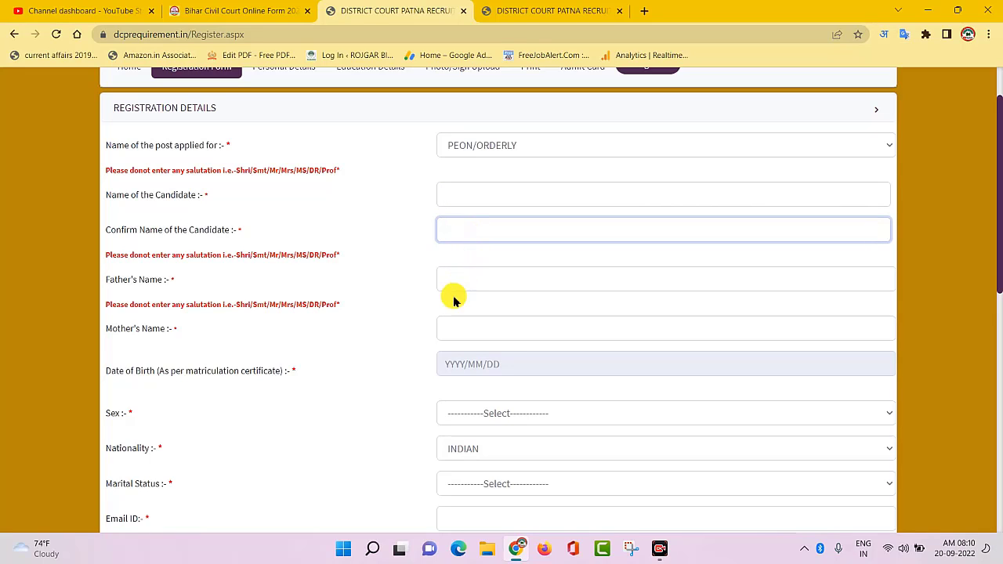
# Step: Pick the candidate's date of birth in the registration form's calendar
pyautogui.scroll(-2, 575, 358)
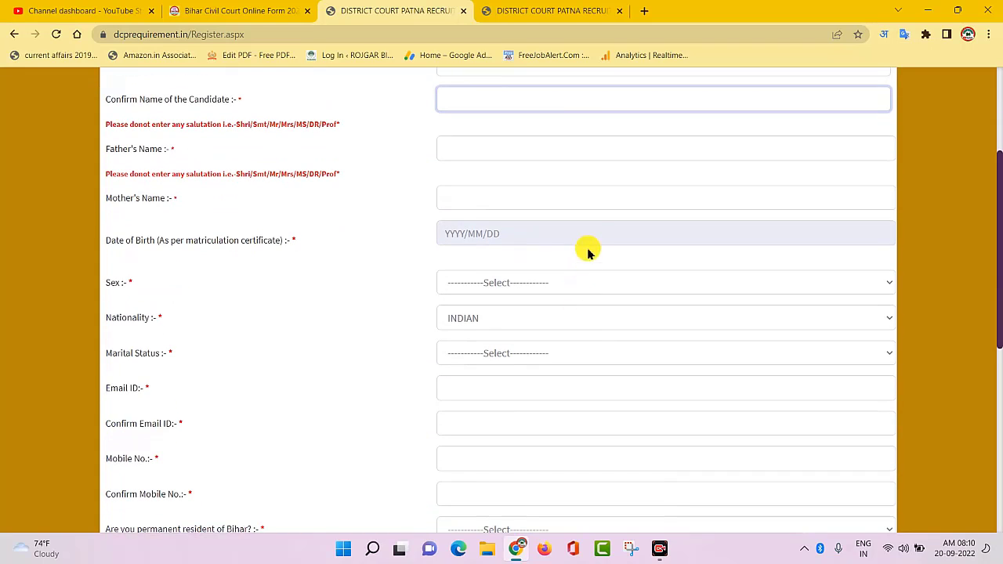
pyautogui.click(590, 231)
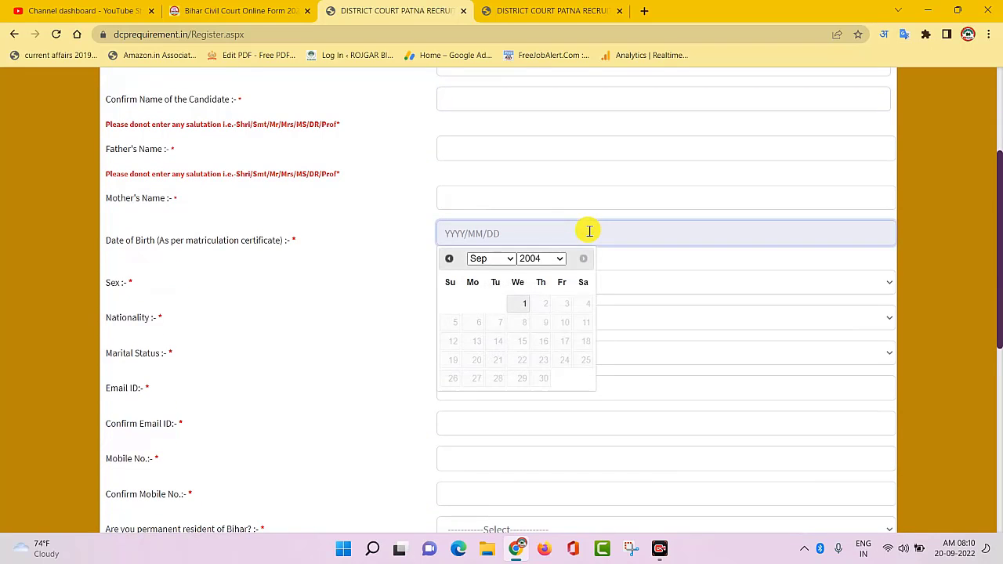
pyautogui.click(551, 259)
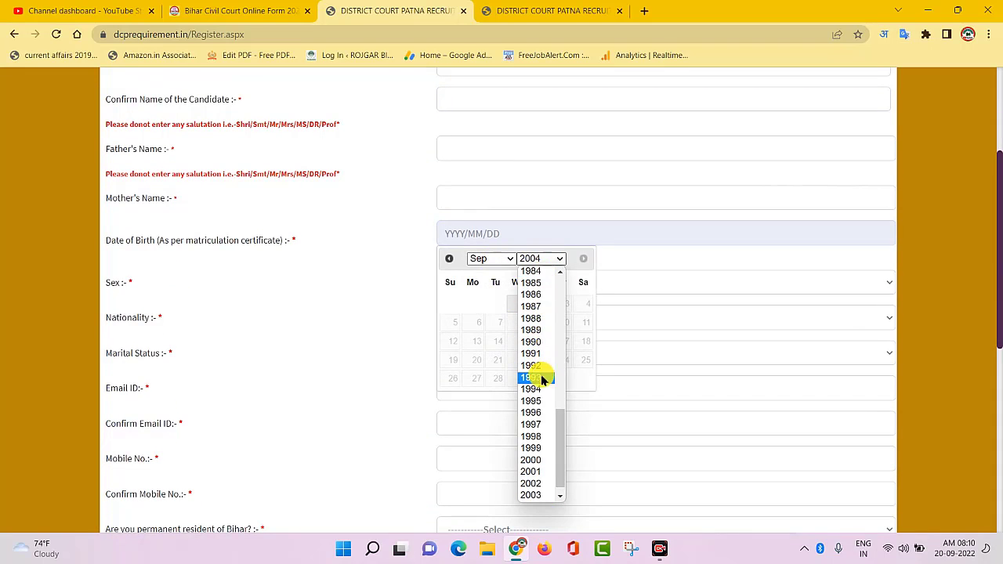
pyautogui.click(538, 420)
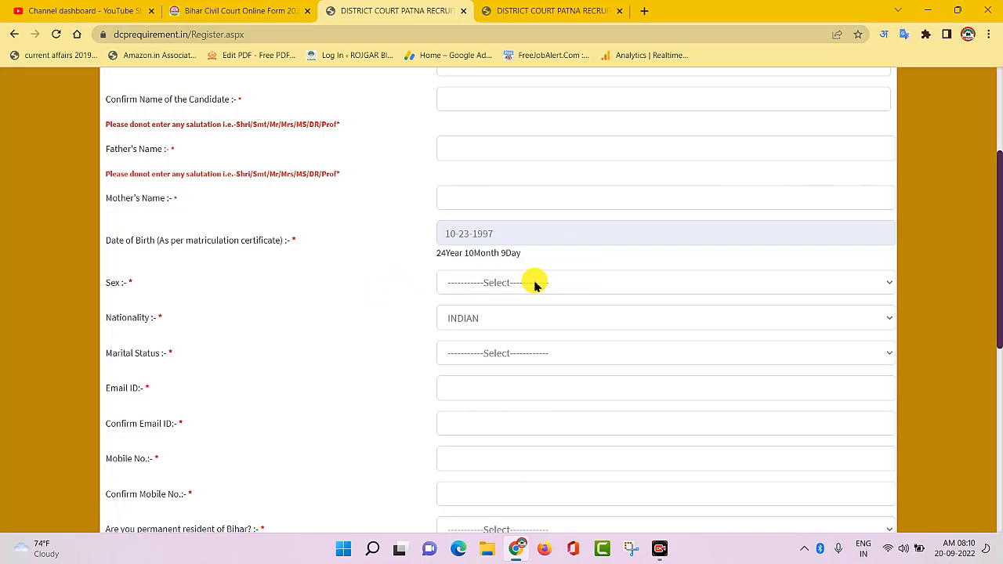
# Step: Set the candidate's sex to Male and the marital status to Unmarried
pyautogui.click(536, 286)
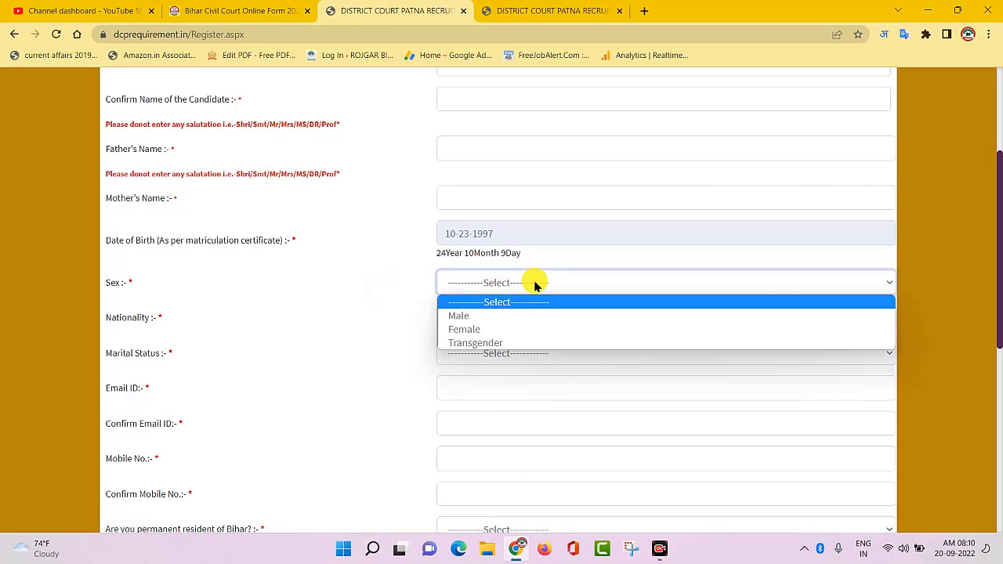
pyautogui.click(475, 316)
pyautogui.scroll(-1, 472, 276)
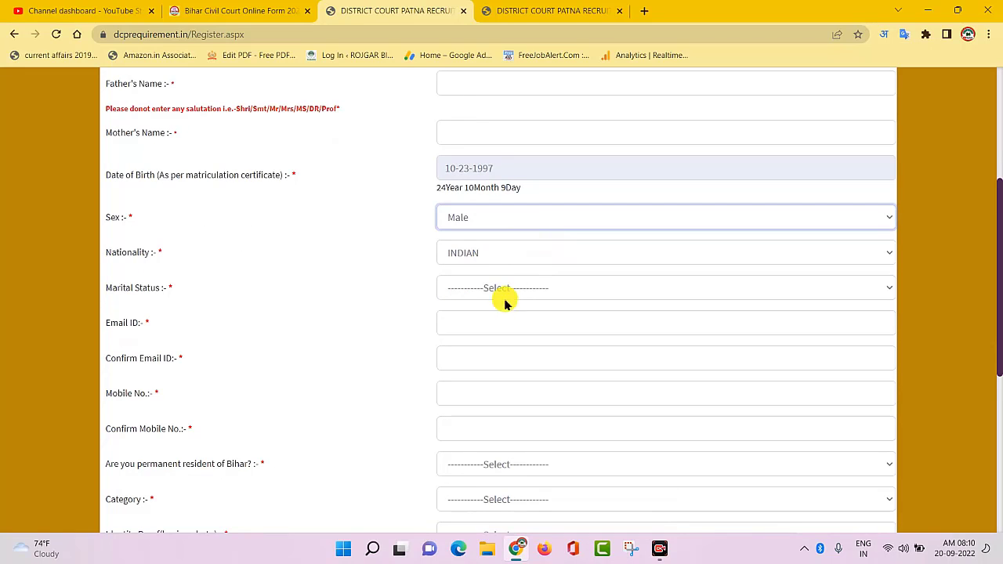
pyautogui.scroll(-1, 421, 321)
pyautogui.click(603, 223)
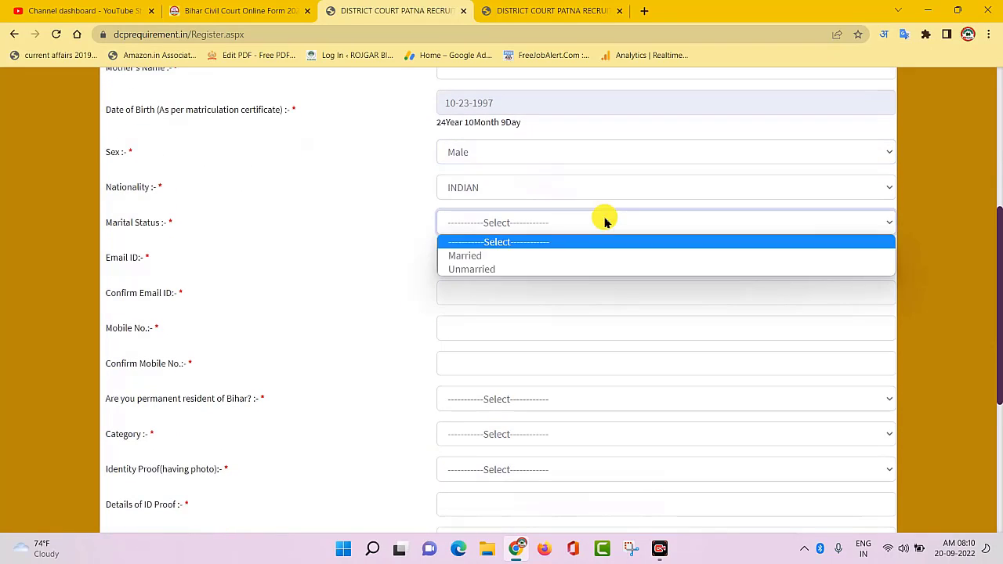
pyautogui.click(491, 270)
pyautogui.scroll(-1, 490, 266)
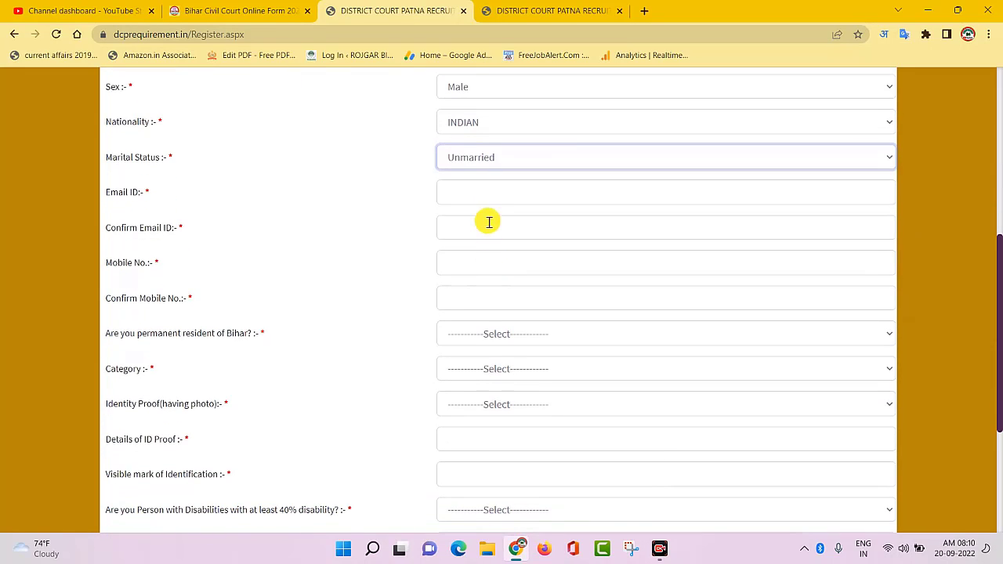
pyautogui.click(464, 187)
pyautogui.click(481, 227)
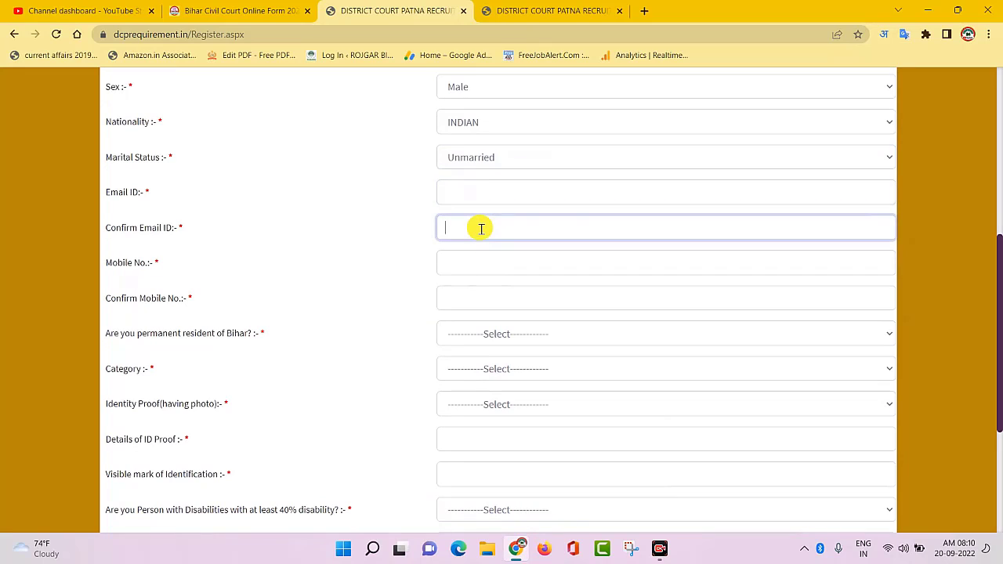
pyautogui.click(464, 270)
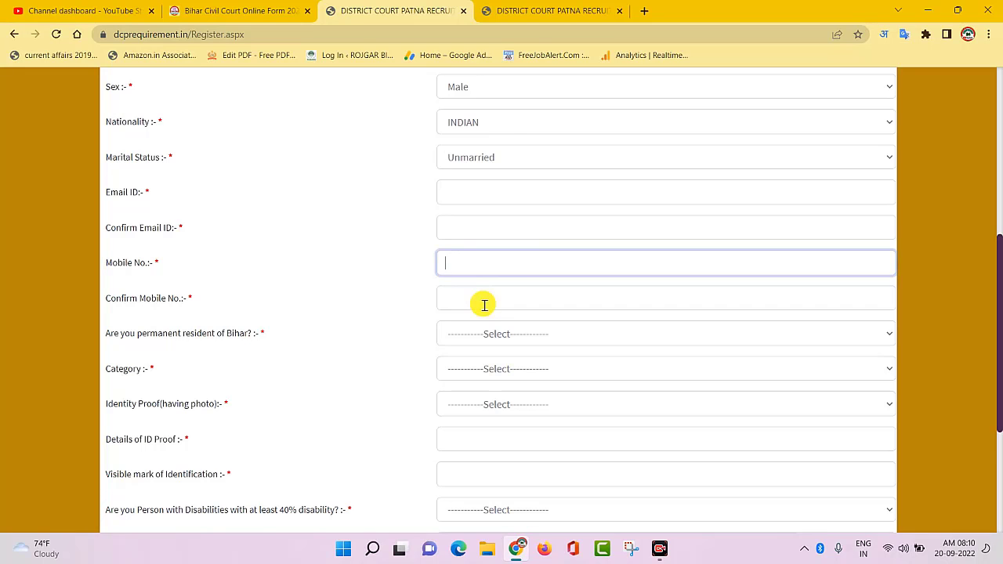
# Step: Set permanent resident of Bihar to Yes and the category to Scheduled Caste
pyautogui.scroll(-2, 481, 303)
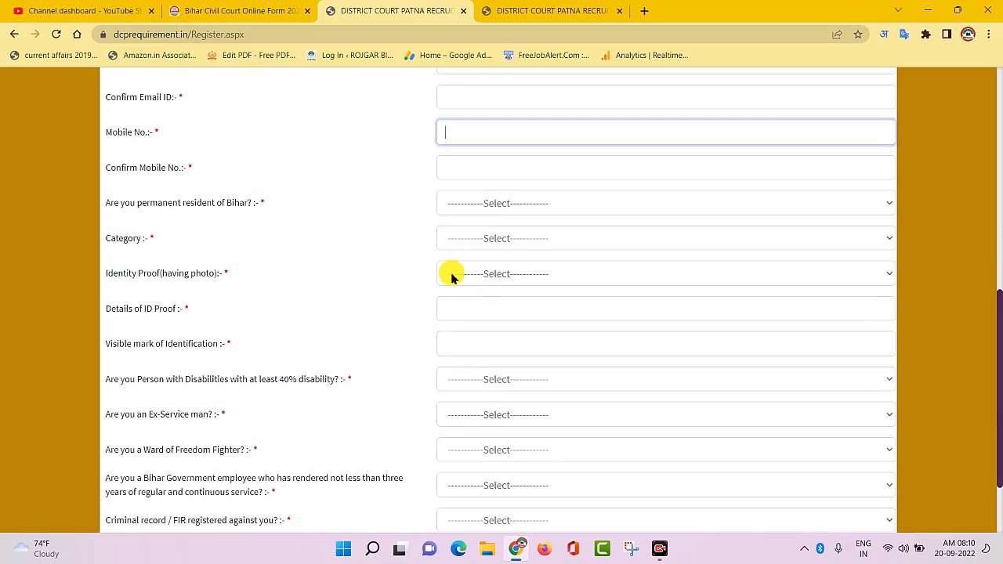
pyautogui.click(555, 206)
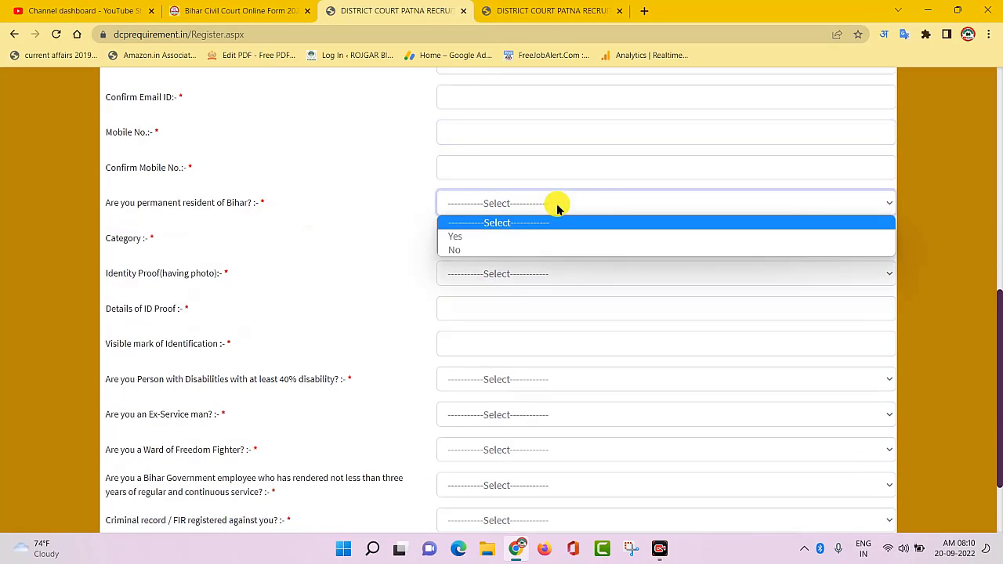
pyautogui.click(488, 237)
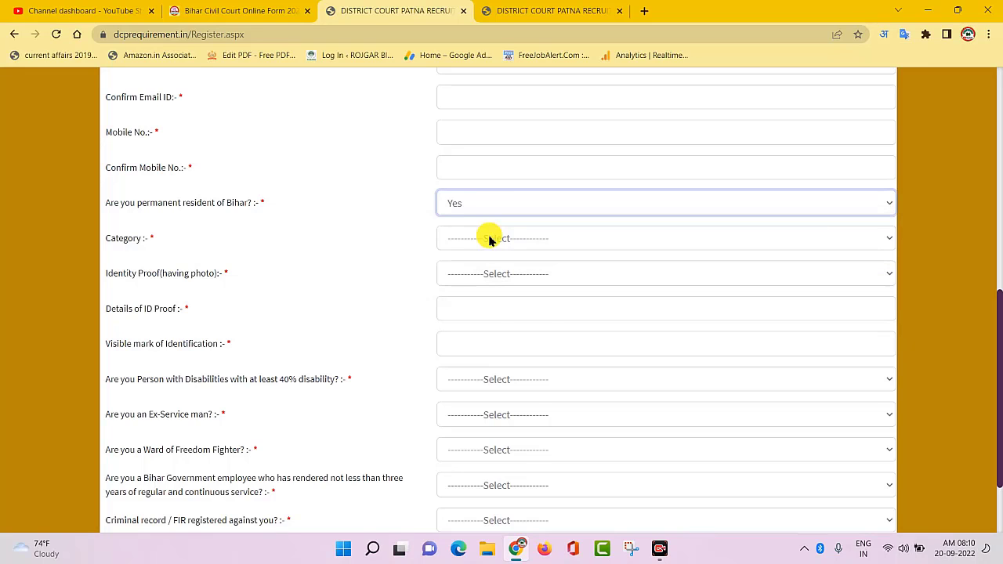
pyautogui.click(557, 238)
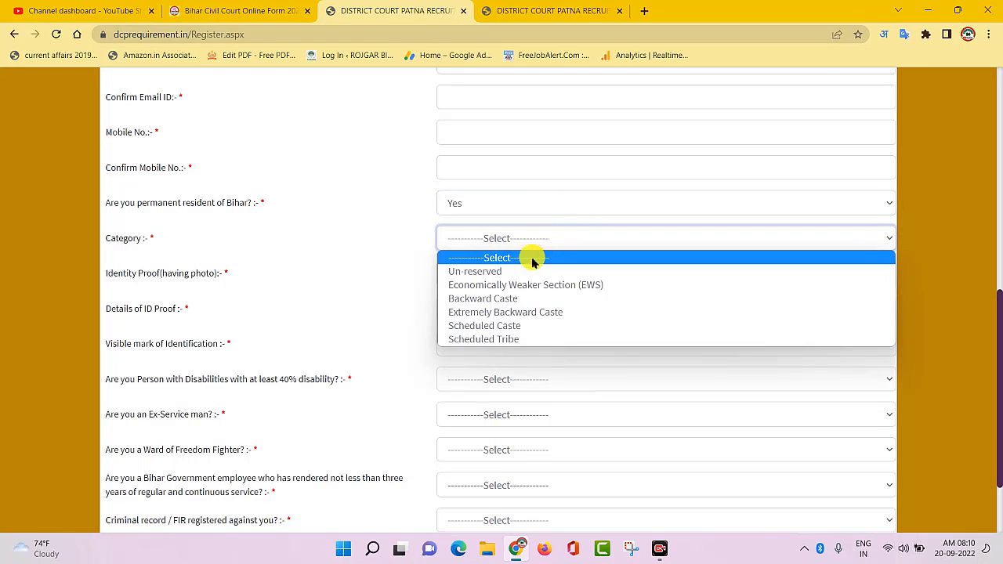
pyautogui.click(518, 328)
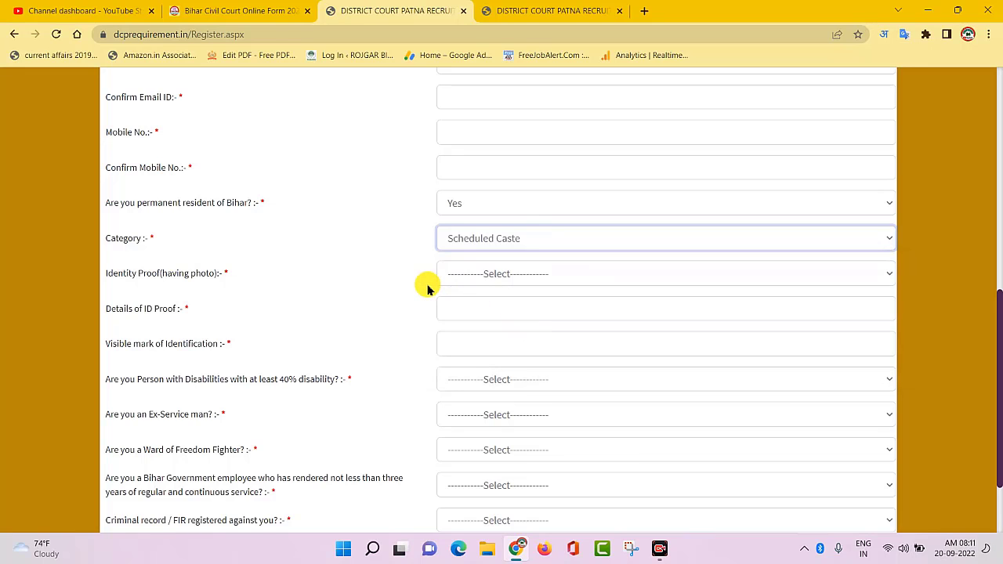
# Step: Choose Aadhar Card as the photo identity proof and enter "Mole Mark On Right hand" as the visible mark of identification
pyautogui.scroll(-1, 427, 288)
pyautogui.click(557, 208)
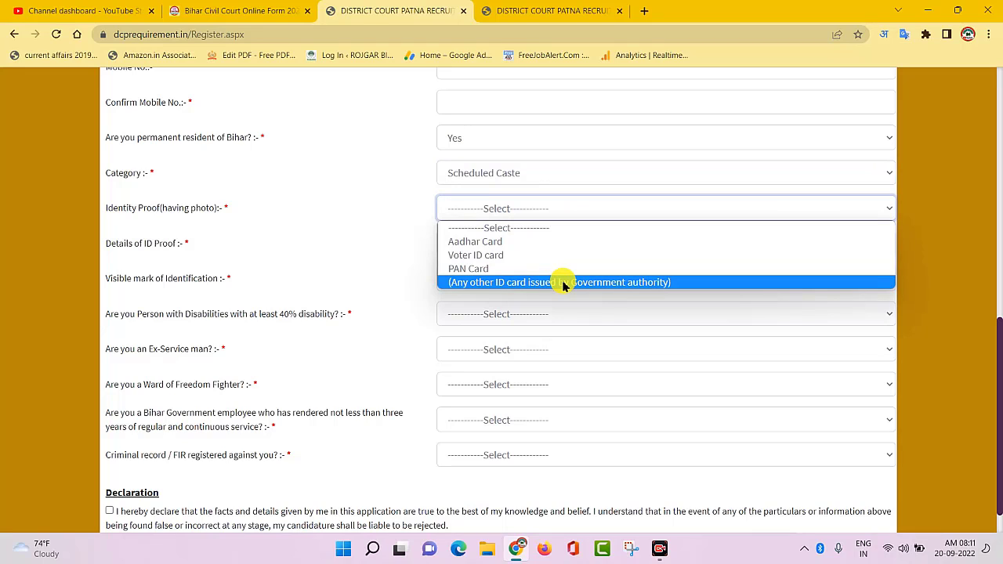
pyautogui.click(511, 242)
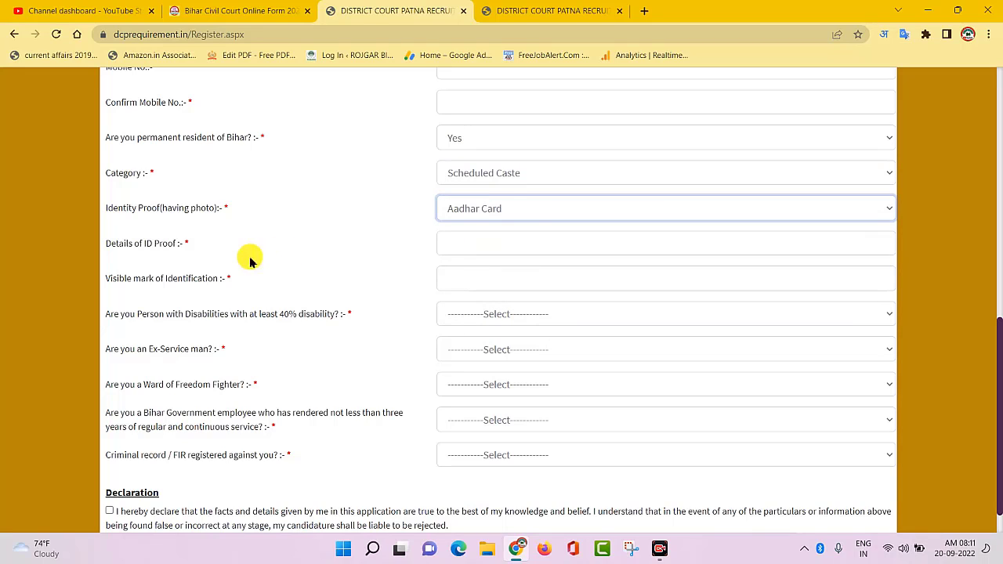
pyautogui.click(519, 243)
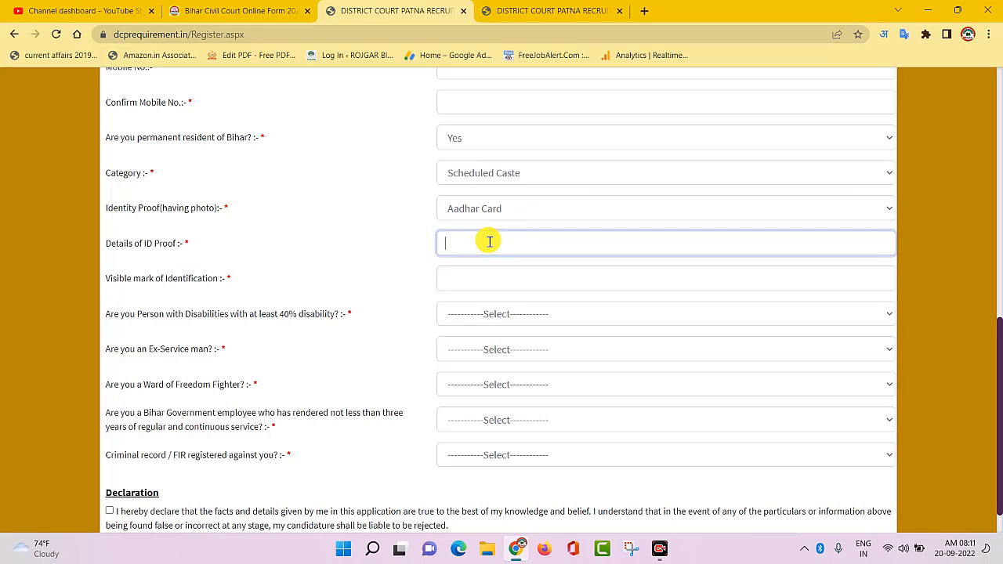
pyautogui.scroll(-1, 319, 287)
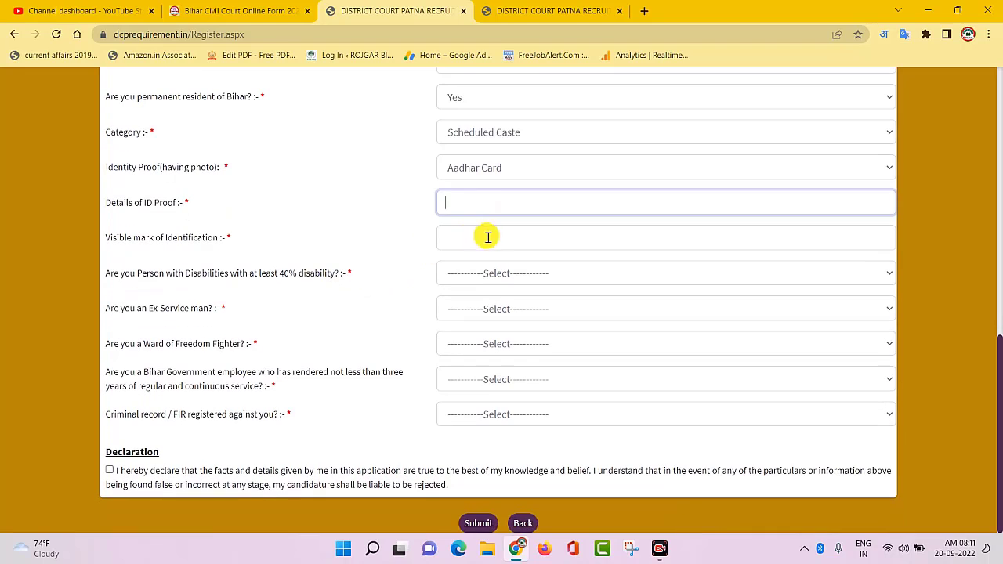
pyautogui.click(495, 243)
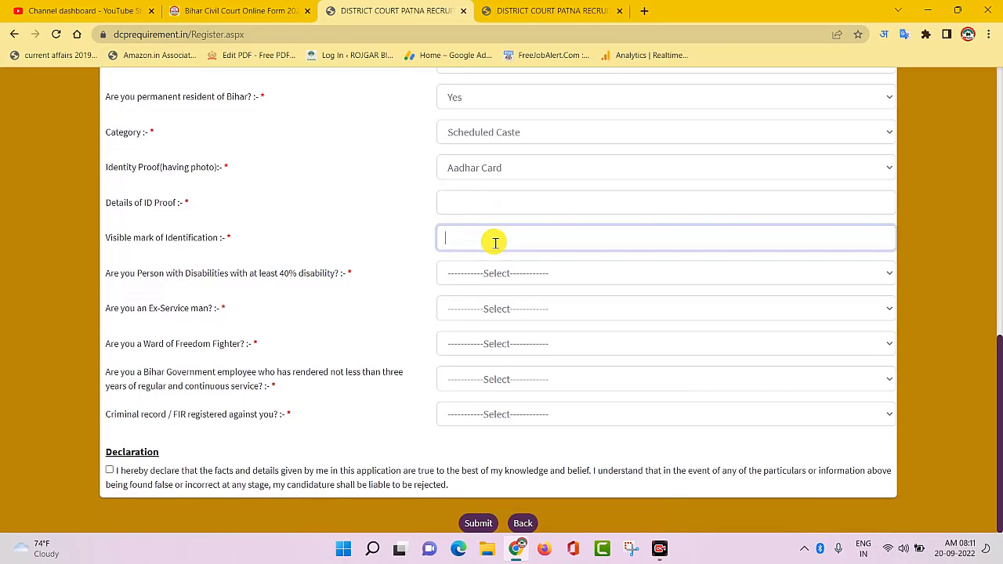
pyautogui.write('Mole Mark On Right hand')
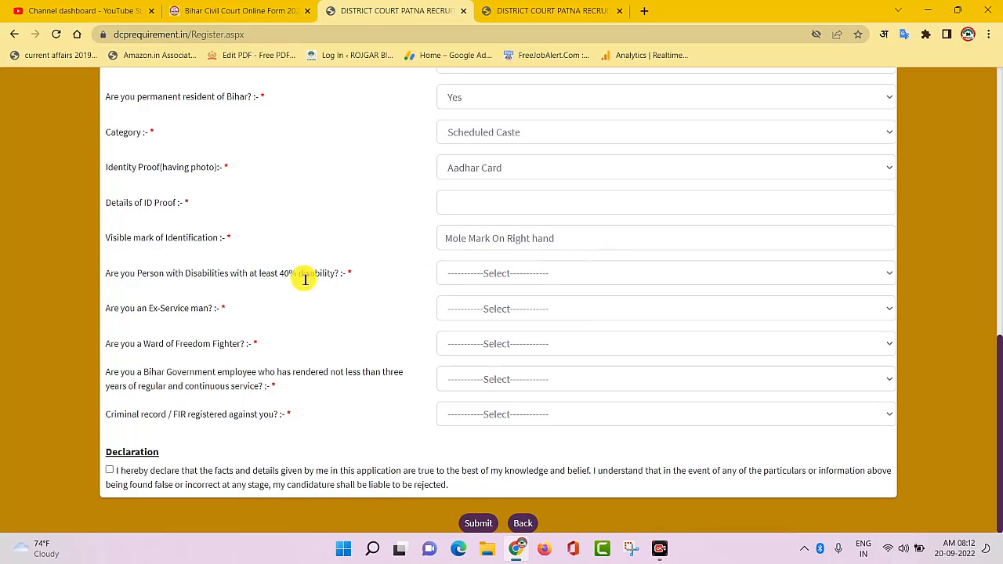
# Step: Answer No to the disability, ex-serviceman, ward of freedom fighter, Bihar Government employee and criminal record questions
pyautogui.click(564, 274)
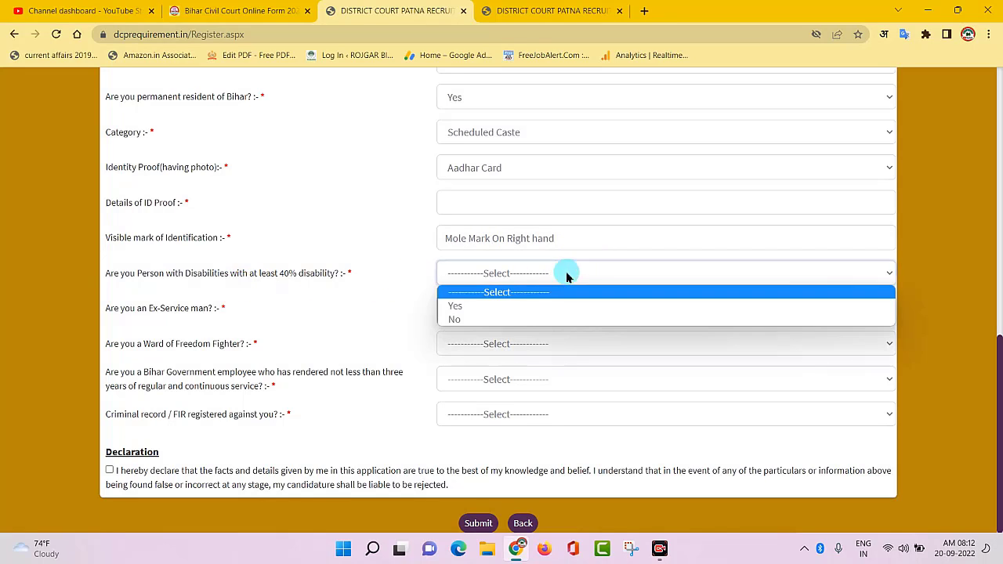
pyautogui.click(470, 320)
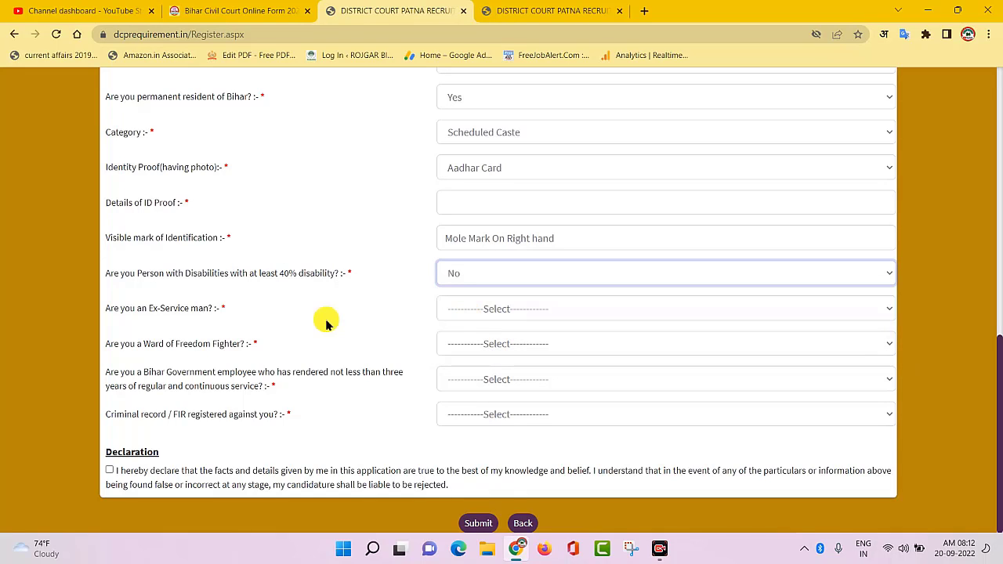
pyautogui.click(588, 308)
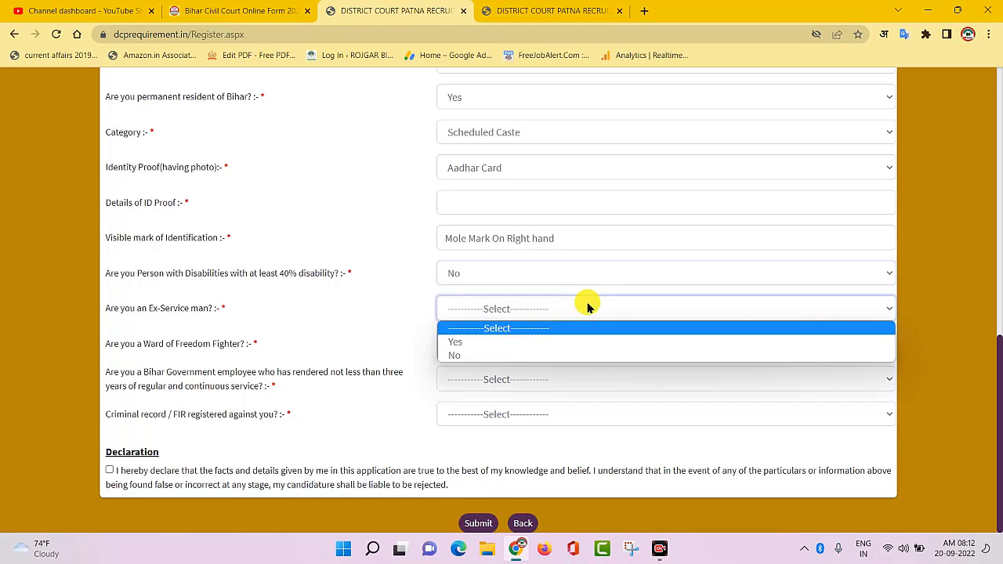
pyautogui.click(498, 353)
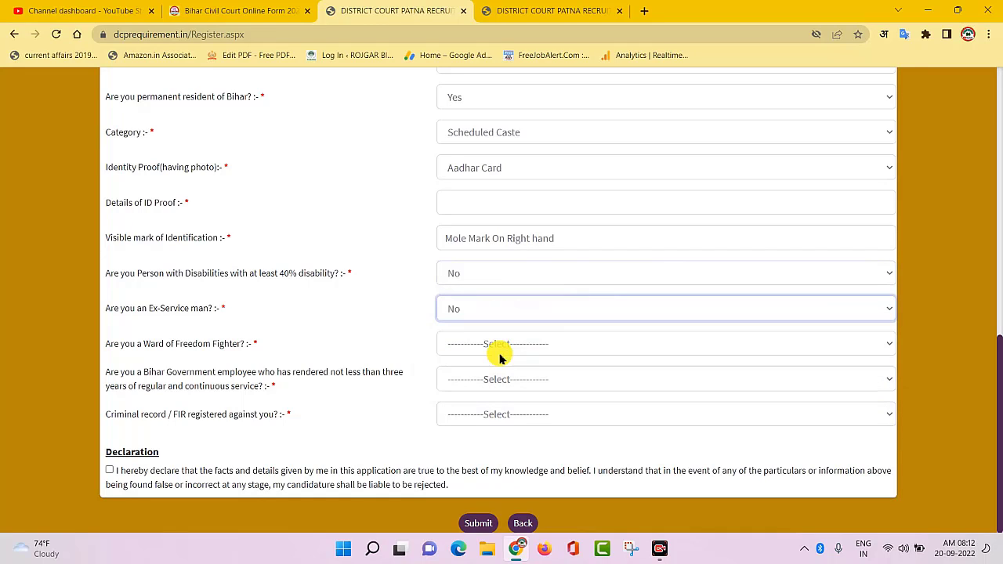
pyautogui.click(569, 347)
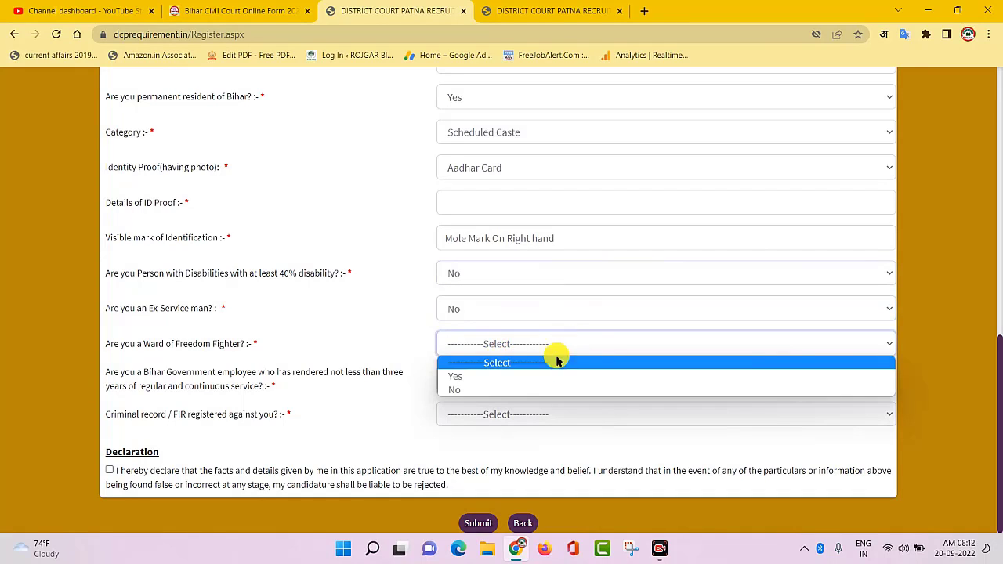
pyautogui.click(485, 391)
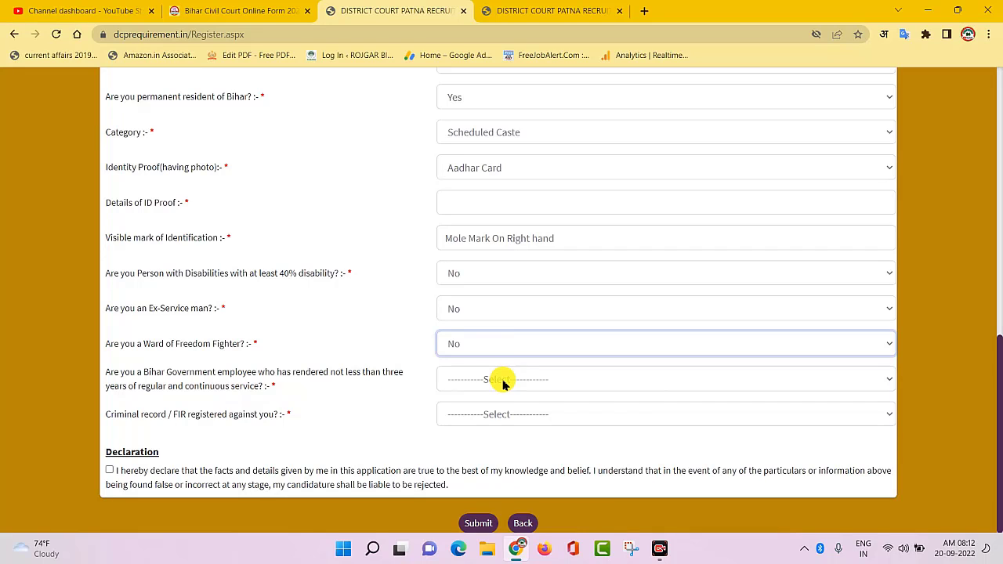
pyautogui.click(547, 382)
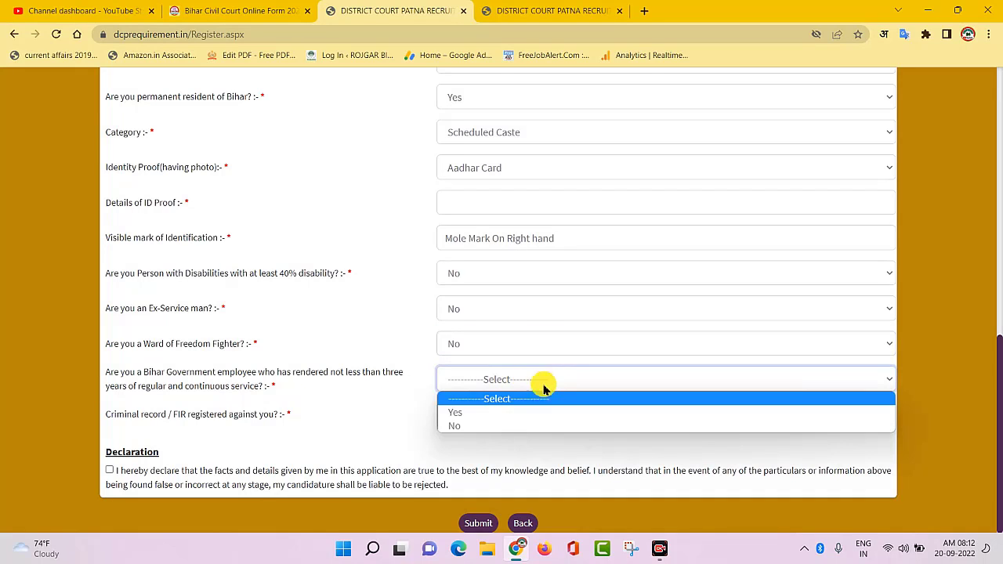
pyautogui.click(481, 426)
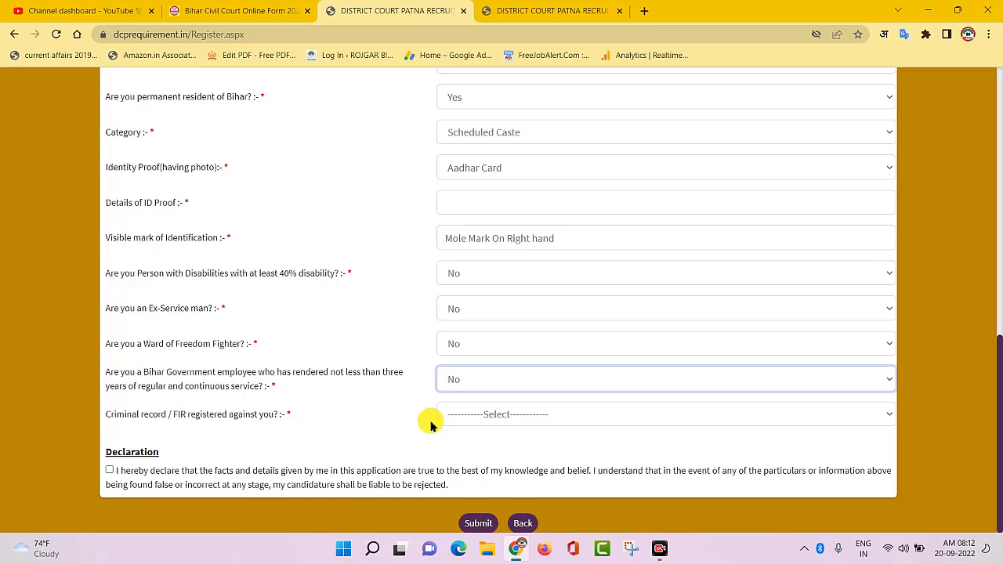
pyautogui.click(548, 412)
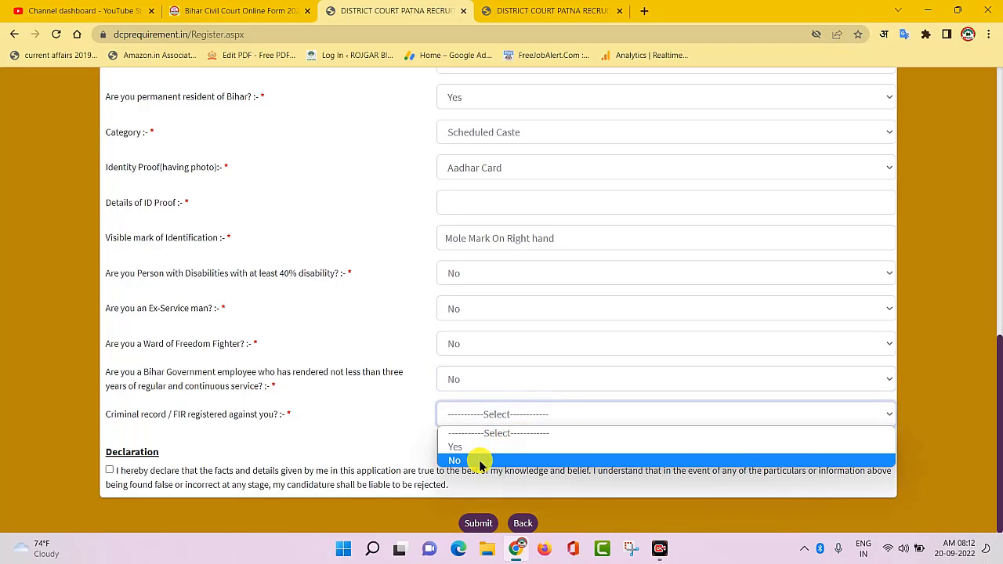
pyautogui.click(480, 461)
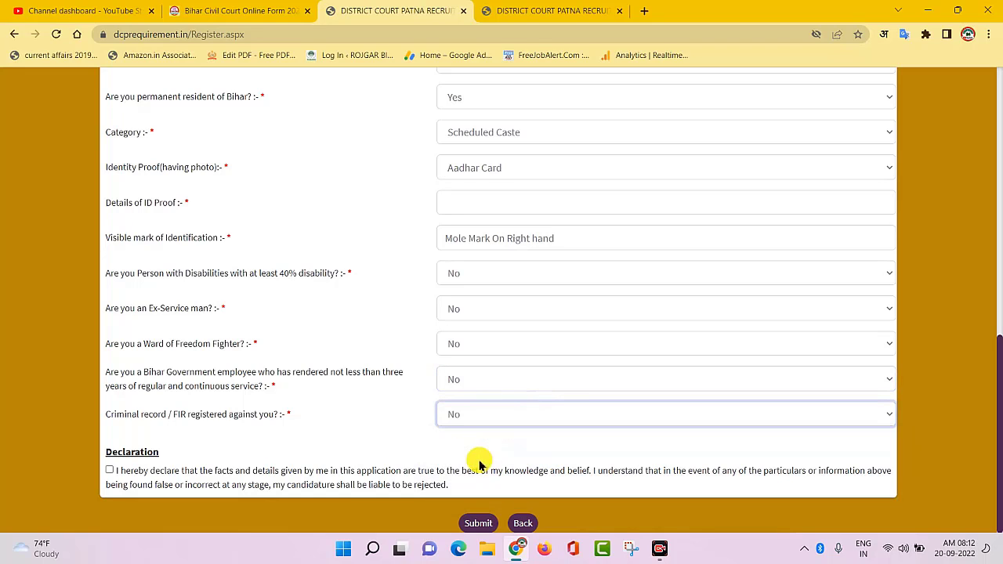
# Step: Accept the declaration and submit the registration form
pyautogui.click(109, 470)
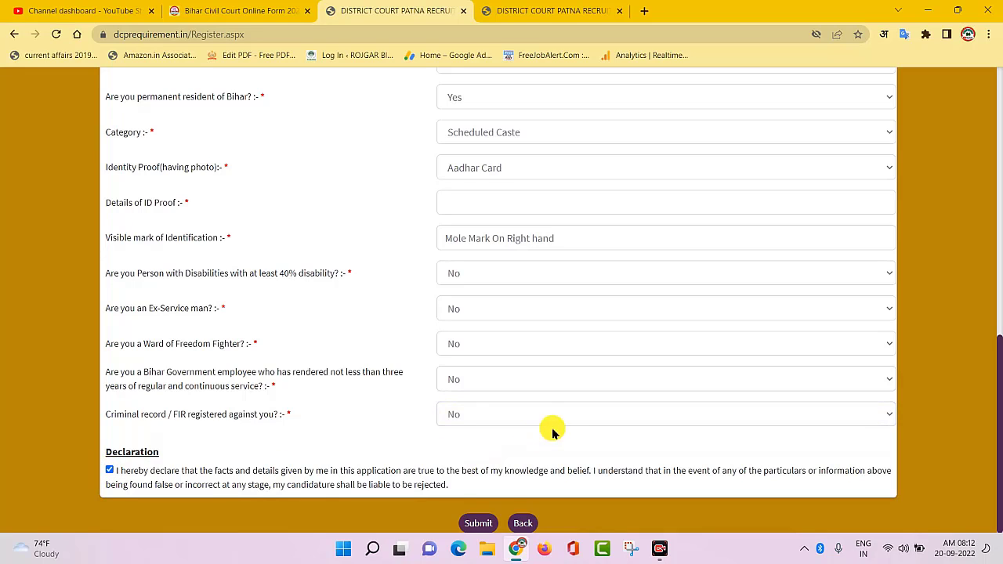
pyautogui.click(481, 525)
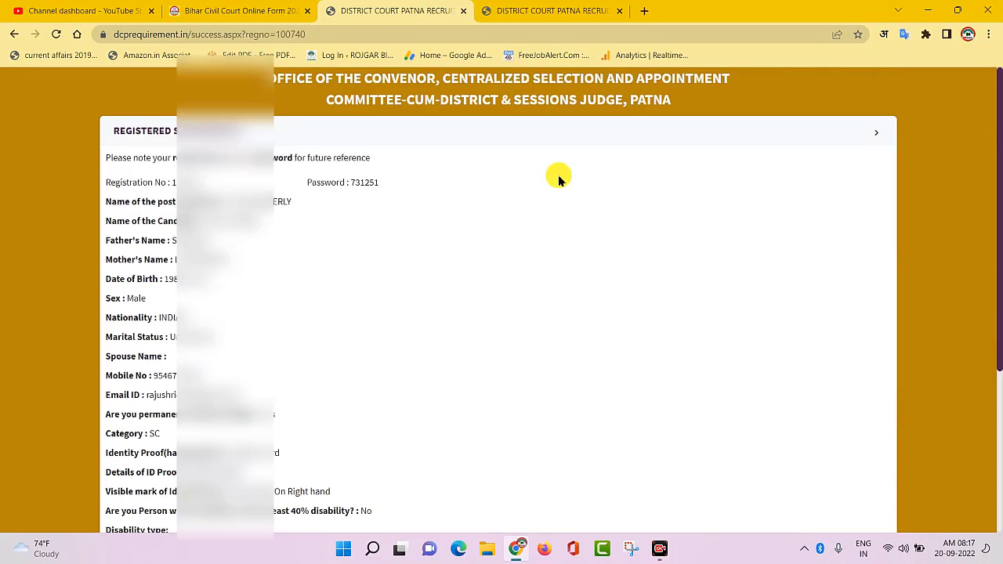
# Step: Print the registration confirmation page to a PDF file named DISTRICT COURT PATNA RECRUITMENT 2022 on the Desktop
pyautogui.scroll(-3, 525, 179)
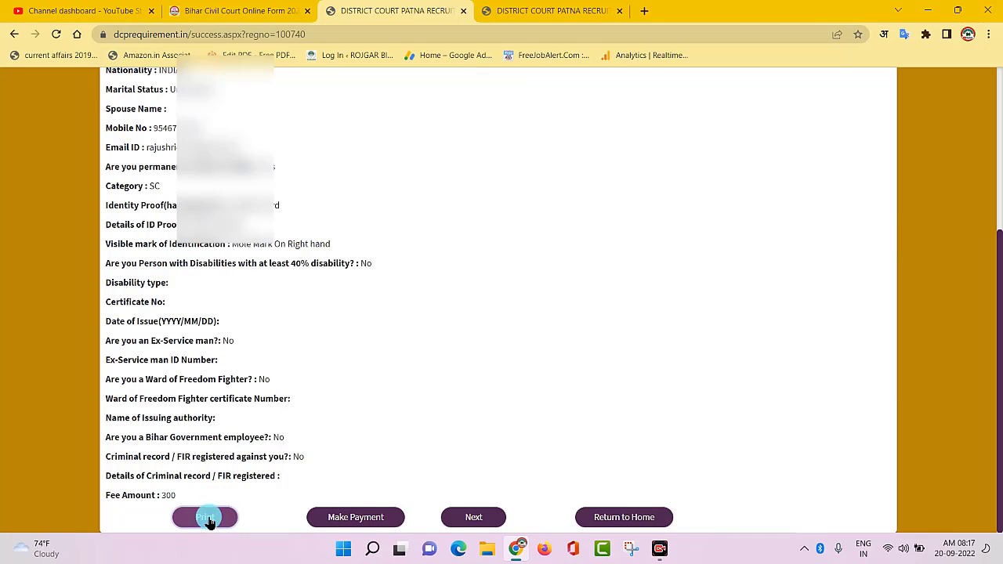
pyautogui.click(207, 520)
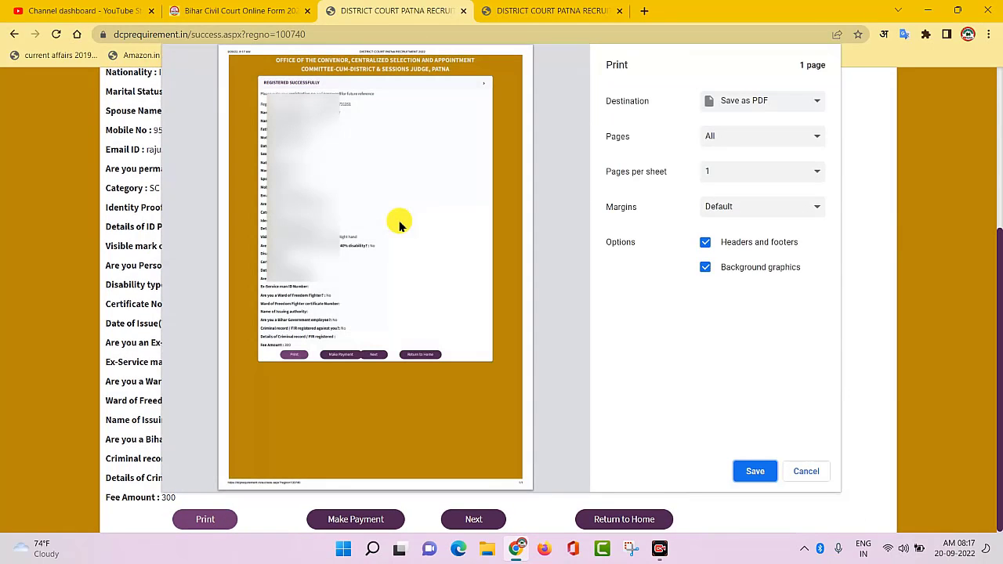
pyautogui.click(756, 473)
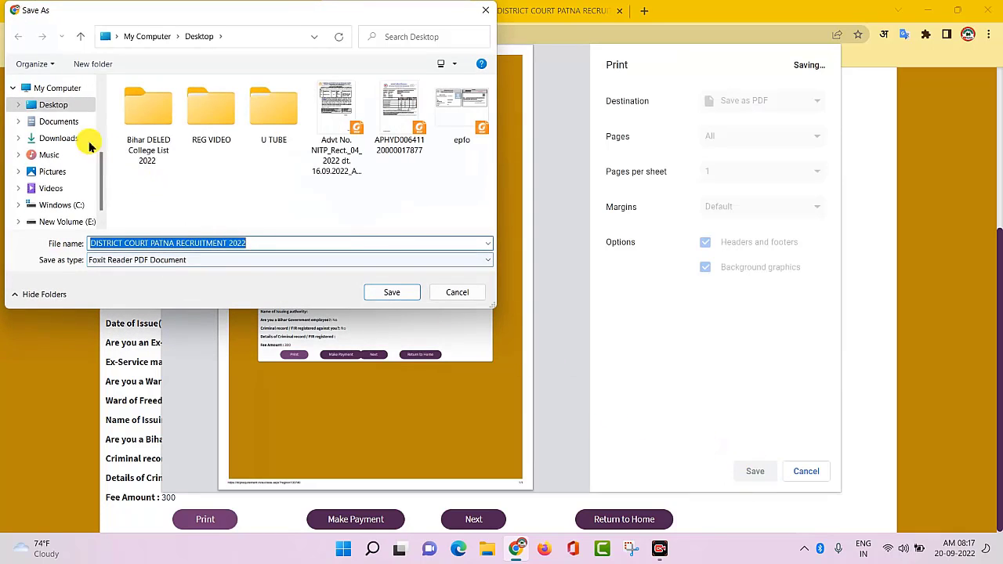
pyautogui.click(62, 105)
pyautogui.click(389, 293)
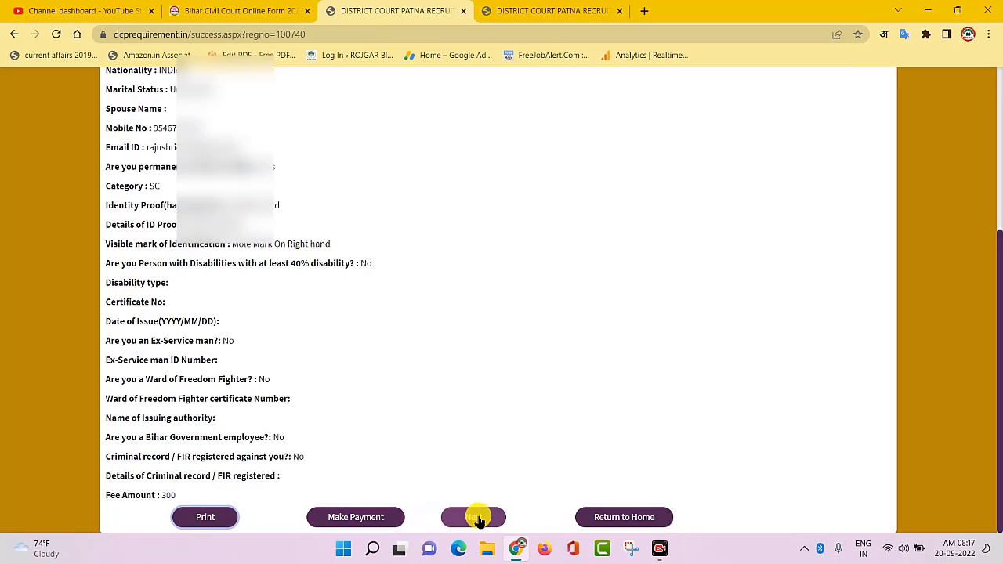
# Step: Start the application fee payment and accept the State Bank Collect terms and conditions to proceed
pyautogui.click(370, 525)
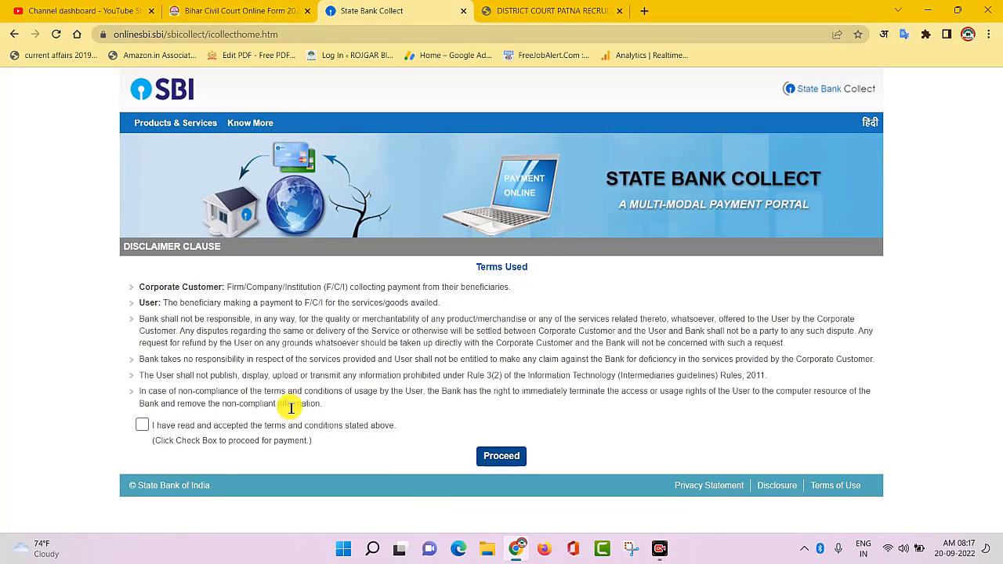
pyautogui.click(505, 456)
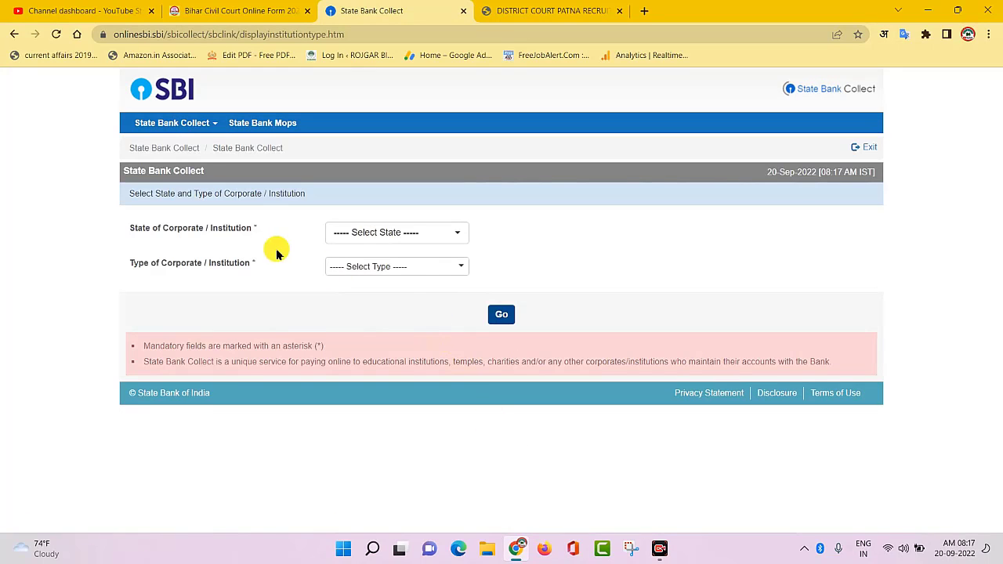
# Step: Set the institution's state to Bihar and its type to Recruitment, and continue to the recruitment selection
pyautogui.click(402, 235)
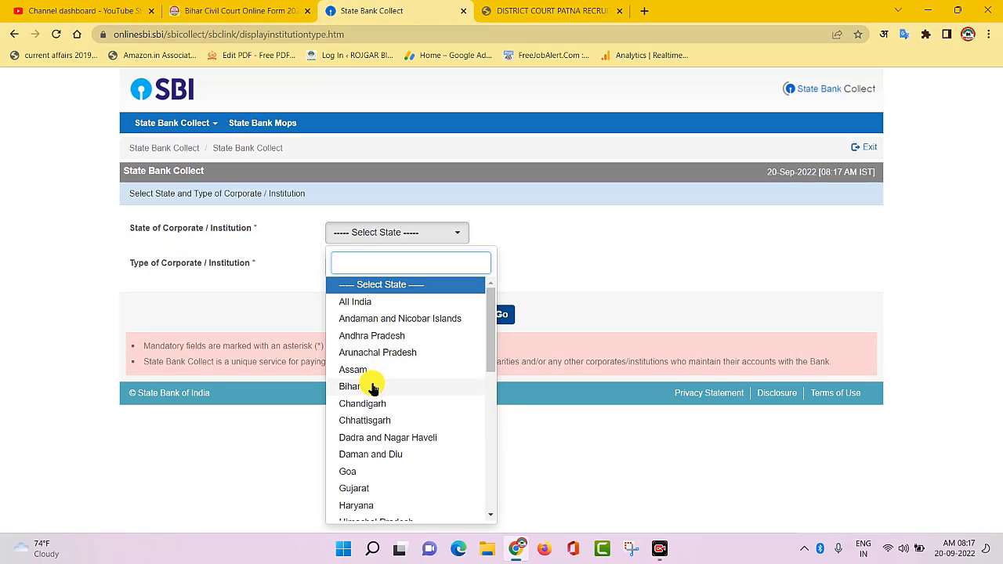
pyautogui.click(373, 387)
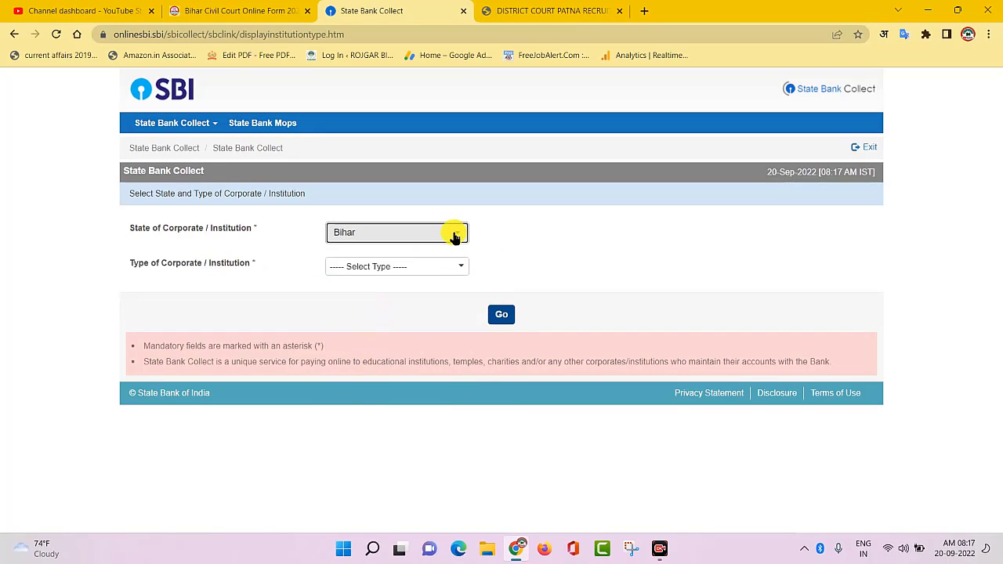
pyautogui.click(416, 271)
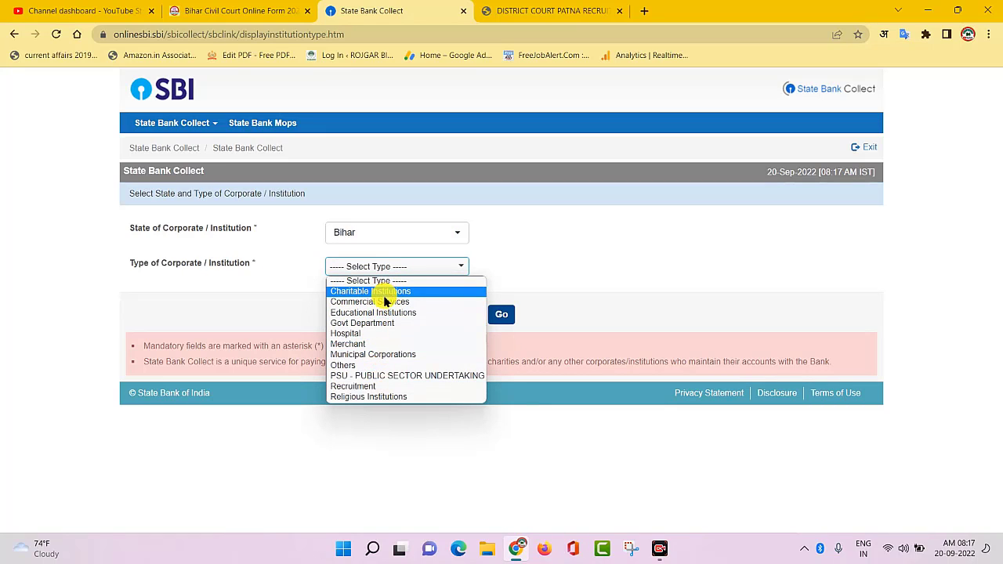
pyautogui.click(356, 387)
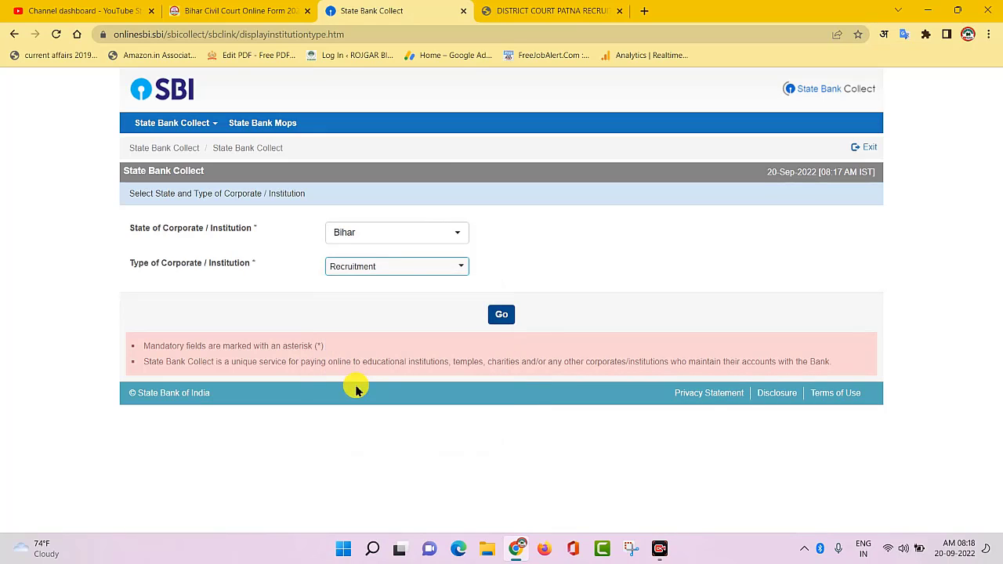
pyautogui.click(502, 315)
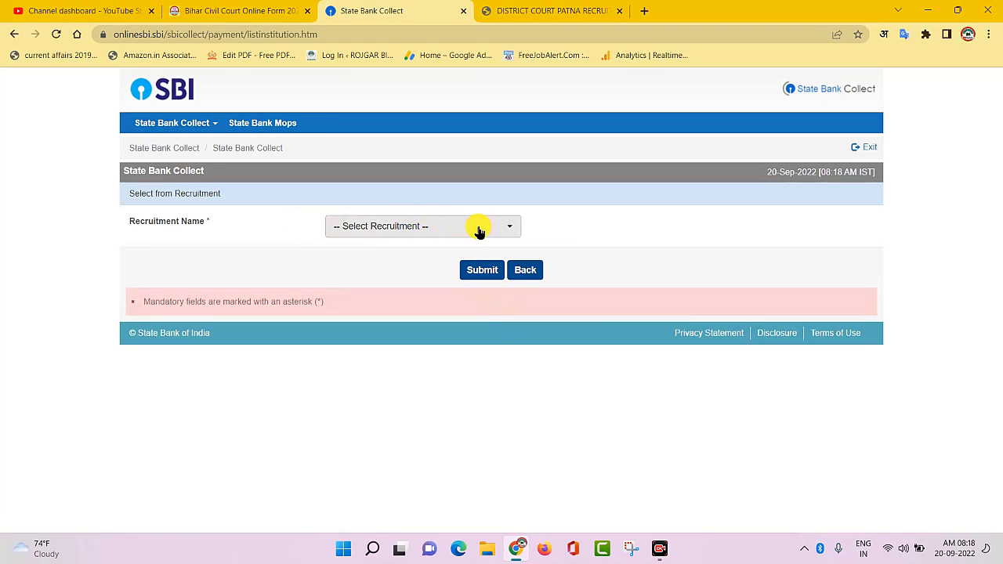
# Step: Choose CONVENOR CENTRALIZED SELECTION AND APPOINTMENT COMMITTEE as the recruitment and EXAMINATION FEE as the payment category
pyautogui.click(478, 228)
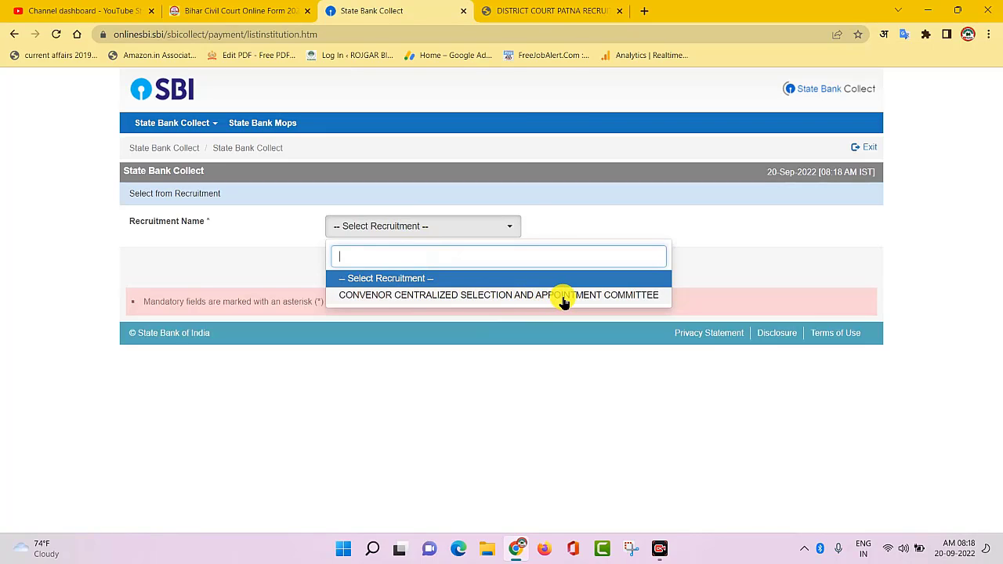
pyautogui.click(520, 297)
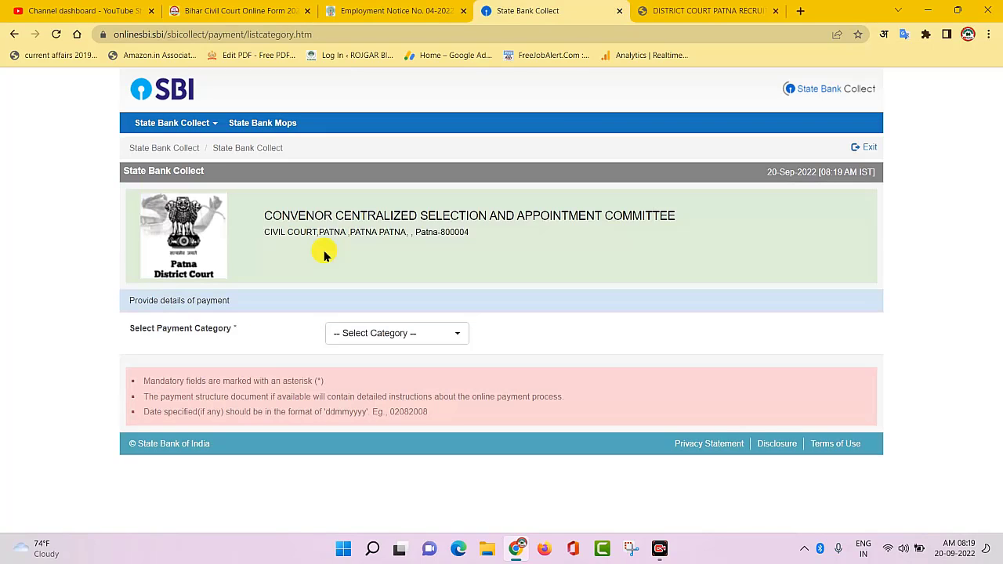
pyautogui.click(423, 335)
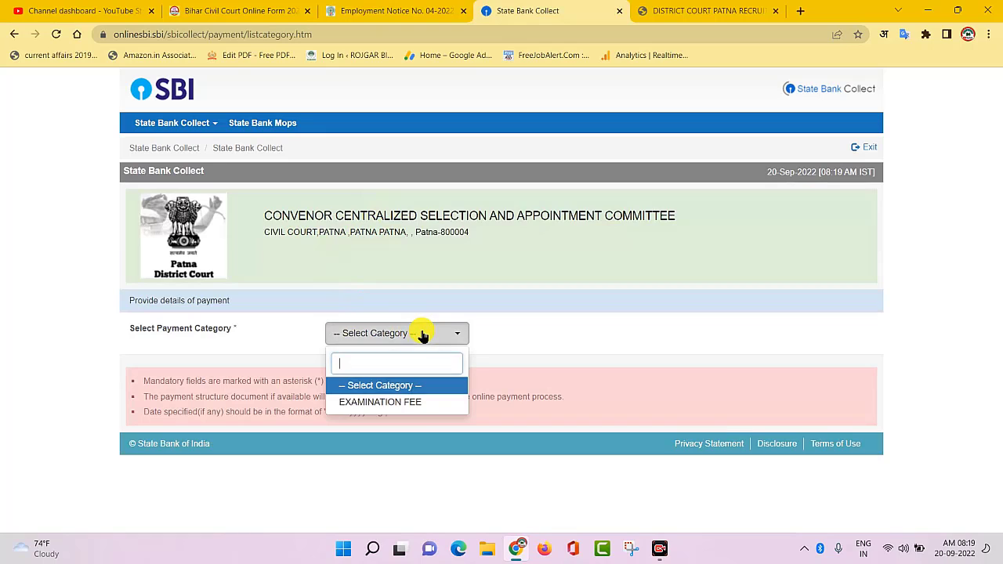
pyautogui.click(394, 404)
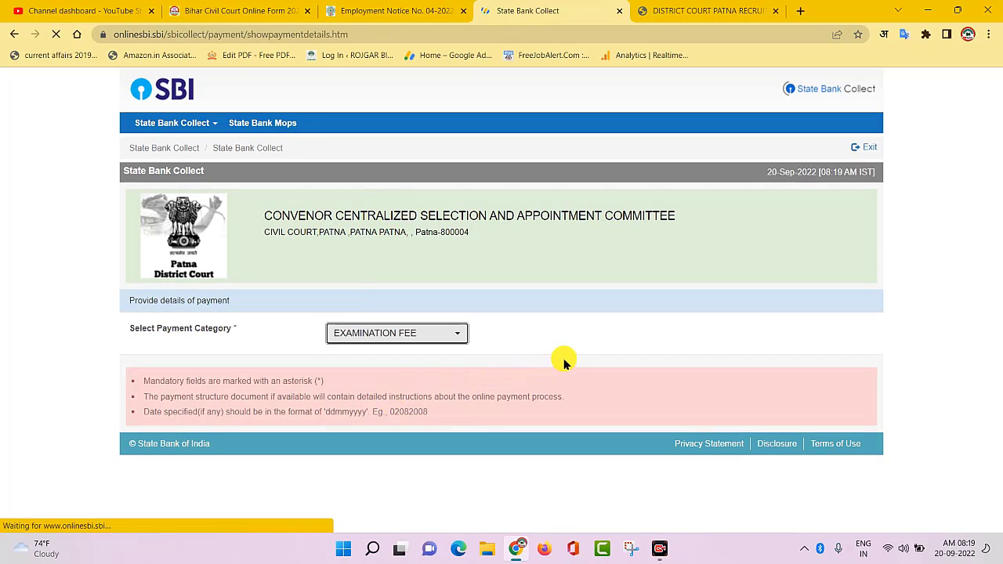
# Step: Set the post applied for to PEON, the category to SC and the gender to MALE in the payment details
pyautogui.scroll(-3, 515, 347)
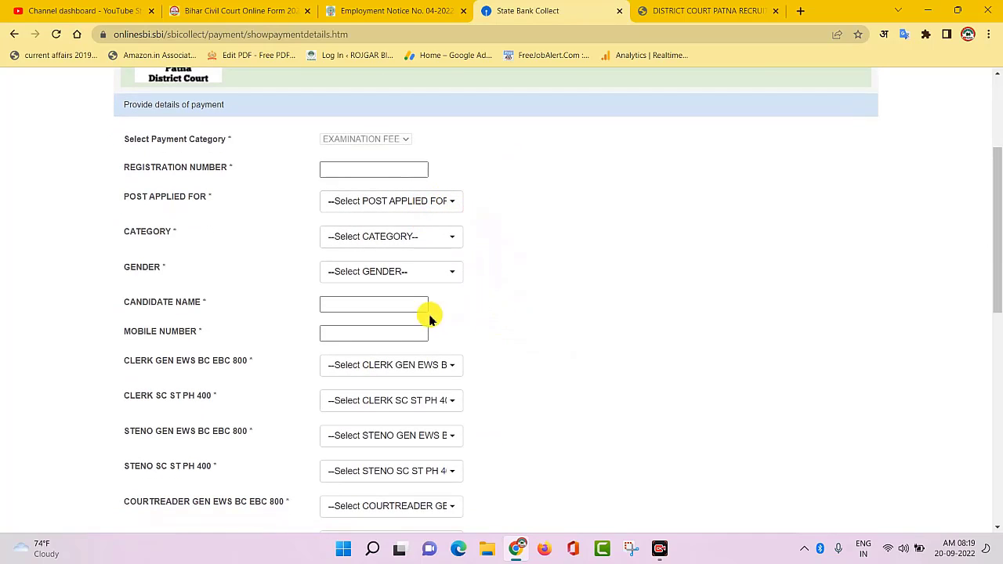
pyautogui.scroll(1, 414, 281)
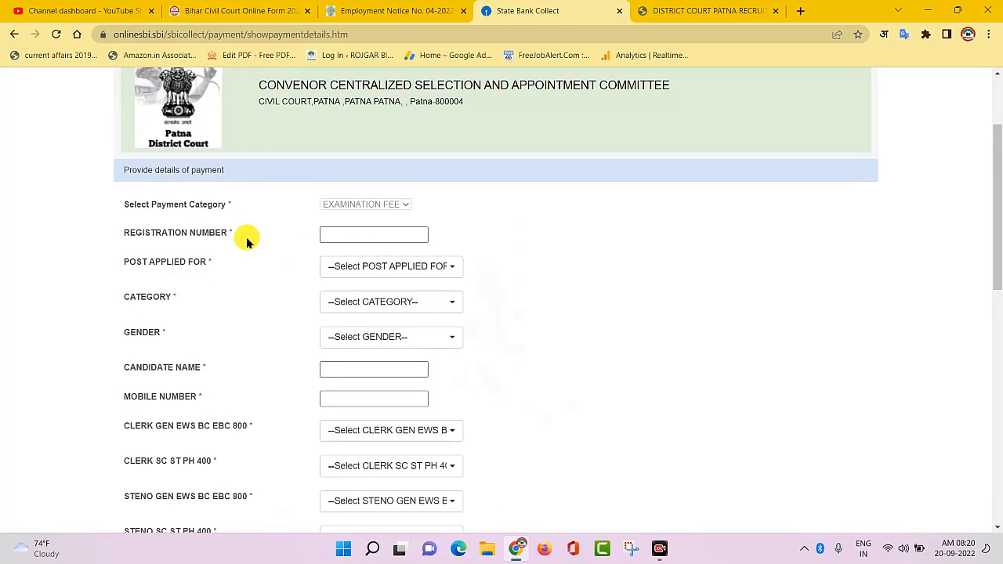
pyautogui.click(364, 236)
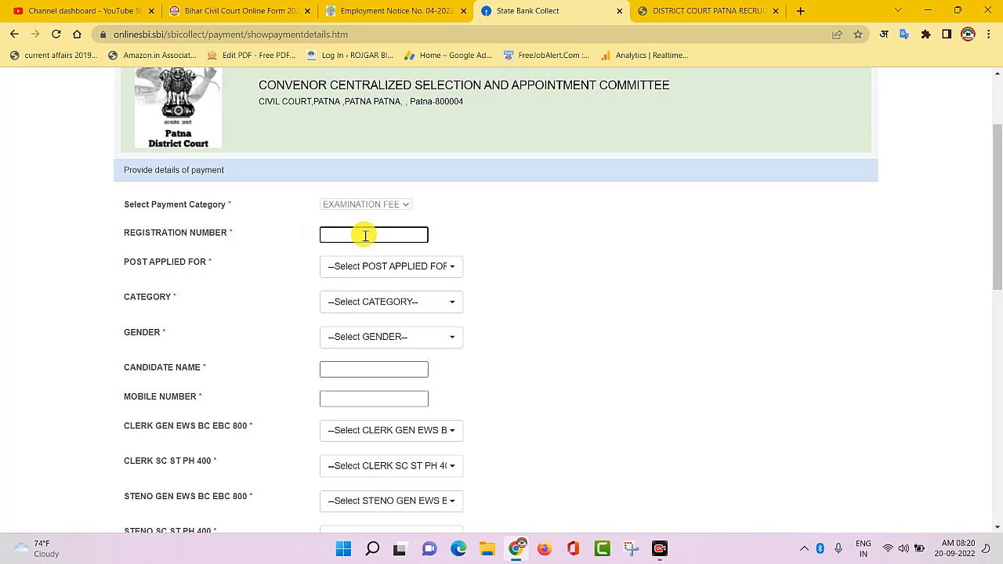
pyautogui.click(409, 269)
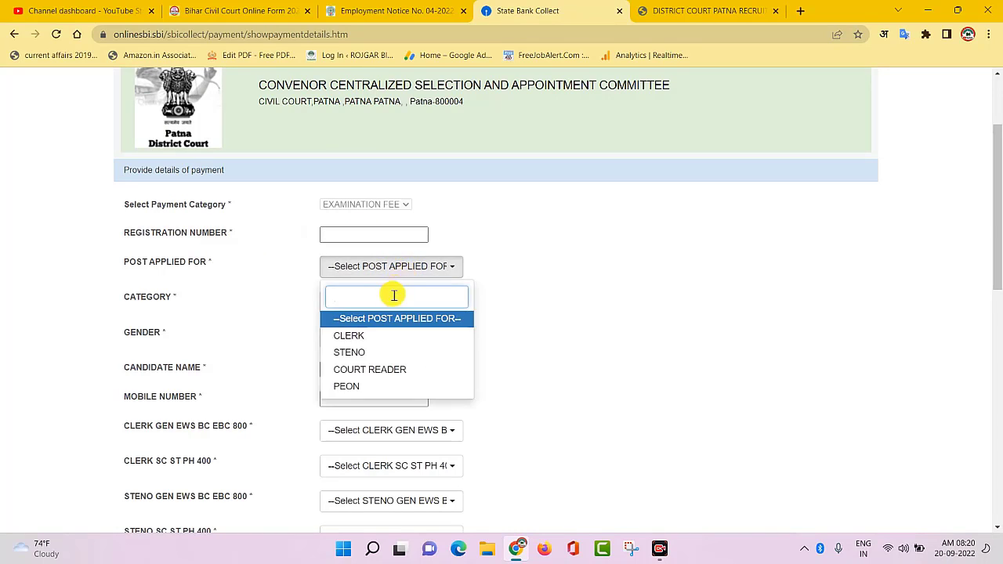
pyautogui.click(366, 386)
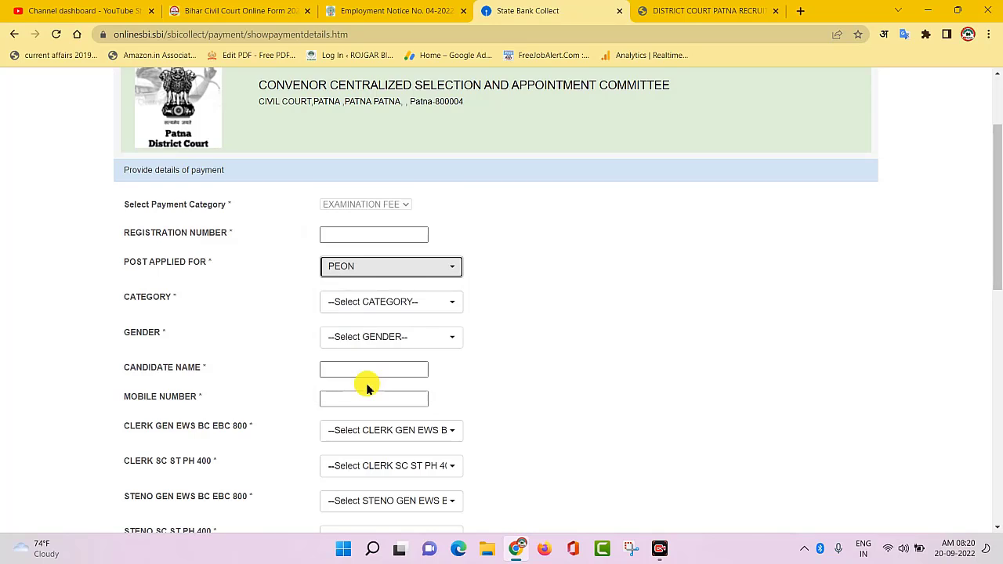
pyautogui.click(405, 304)
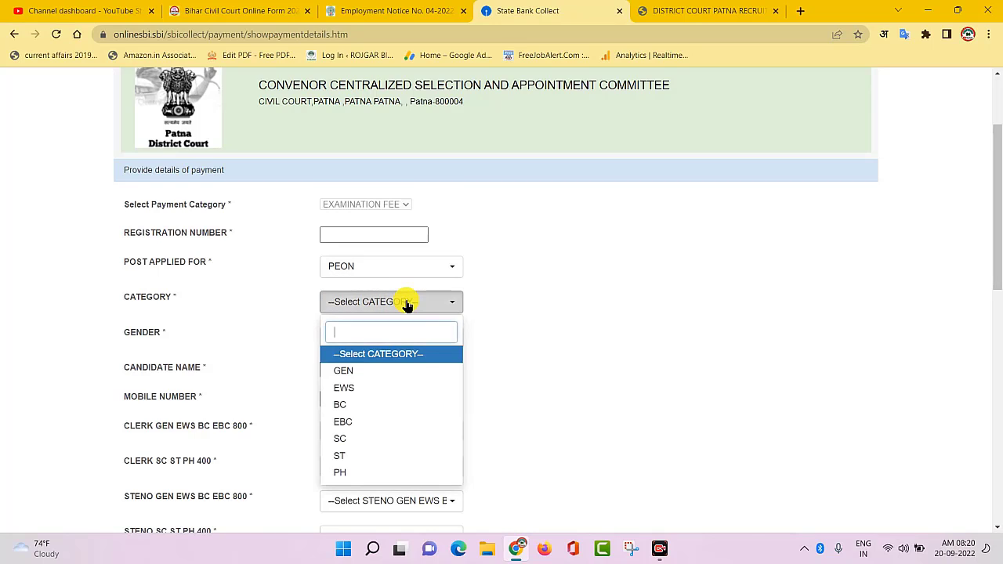
pyautogui.click(355, 438)
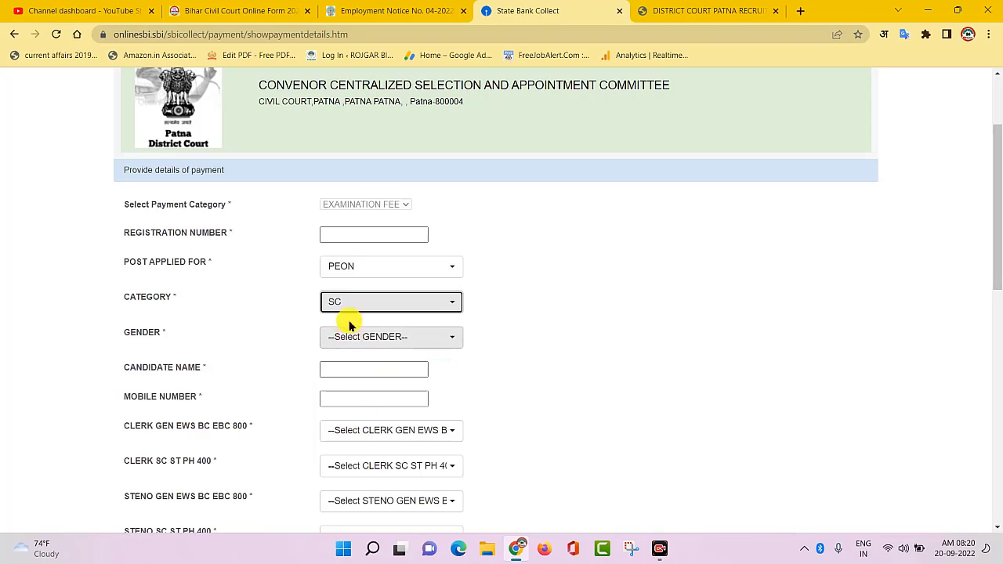
pyautogui.scroll(-1, 436, 340)
pyautogui.click(424, 273)
pyautogui.click(424, 272)
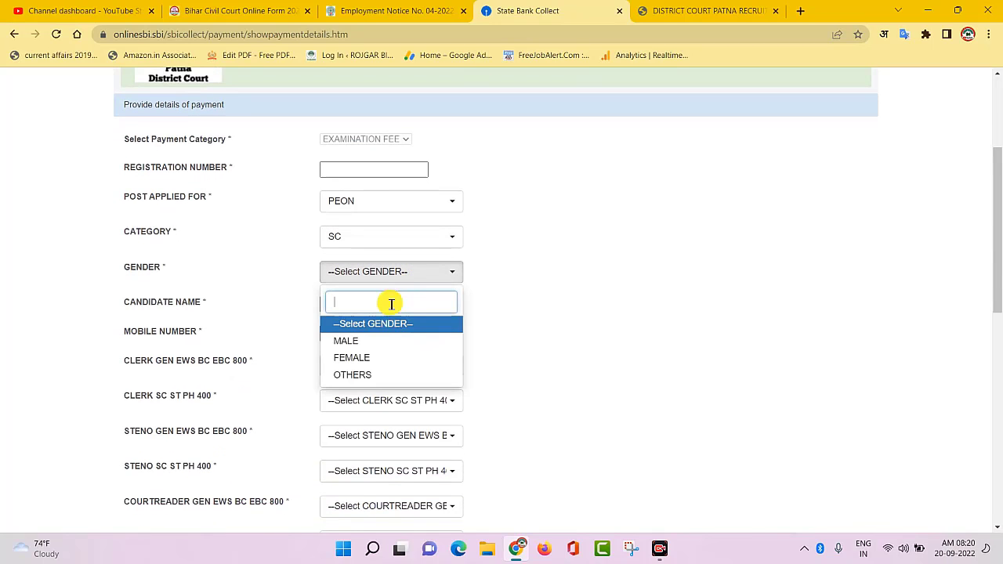
pyautogui.click(371, 343)
pyautogui.scroll(-2, 380, 325)
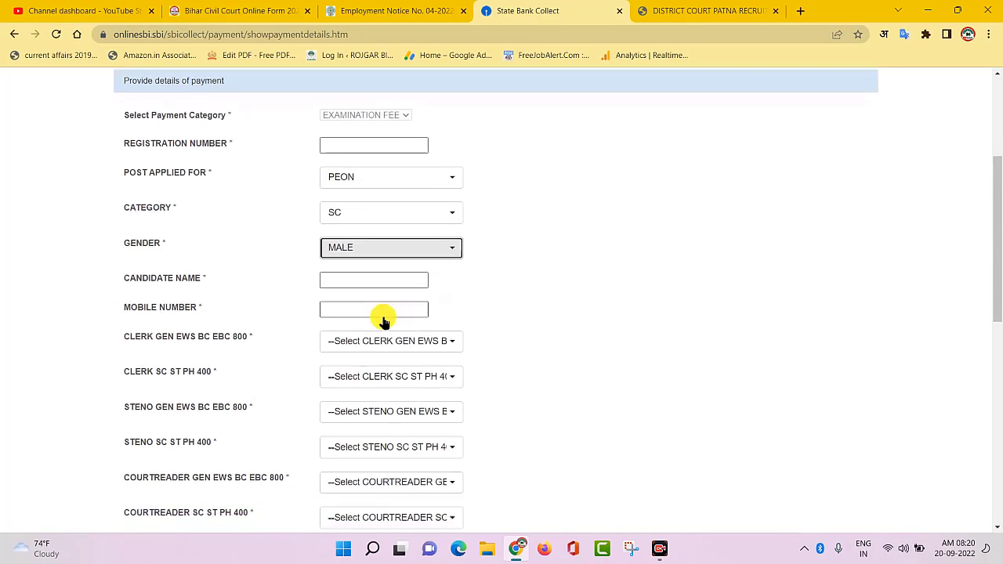
pyautogui.click(360, 176)
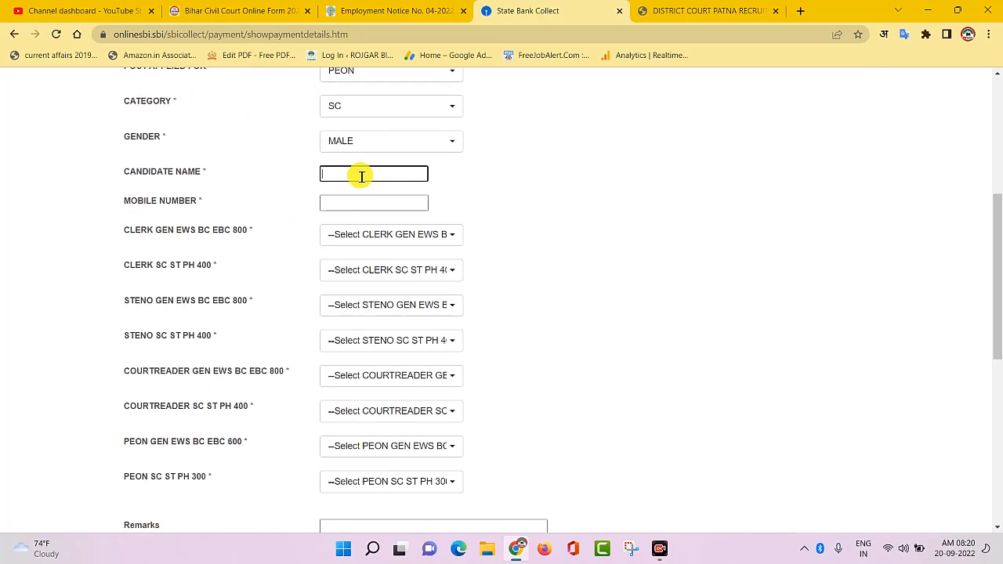
pyautogui.click(339, 205)
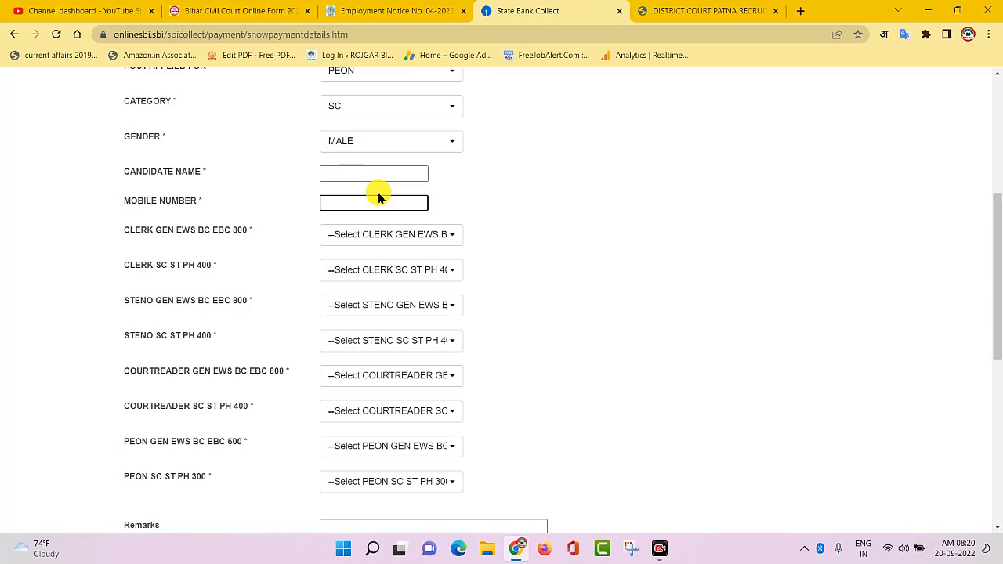
# Step: Set both clerk fees, GEN EWS BC EBC and SC ST PH, to 0
pyautogui.click(433, 238)
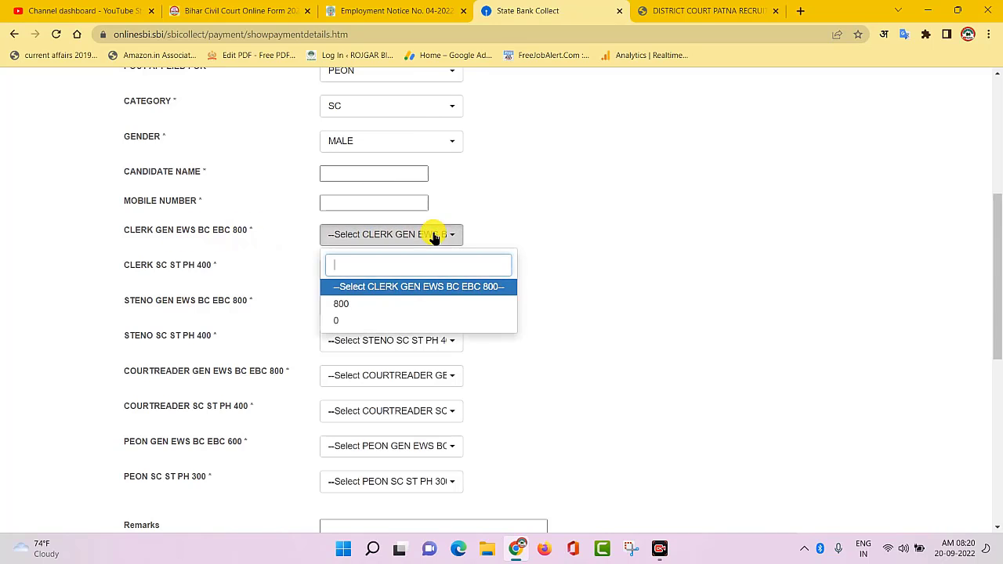
pyautogui.click(357, 321)
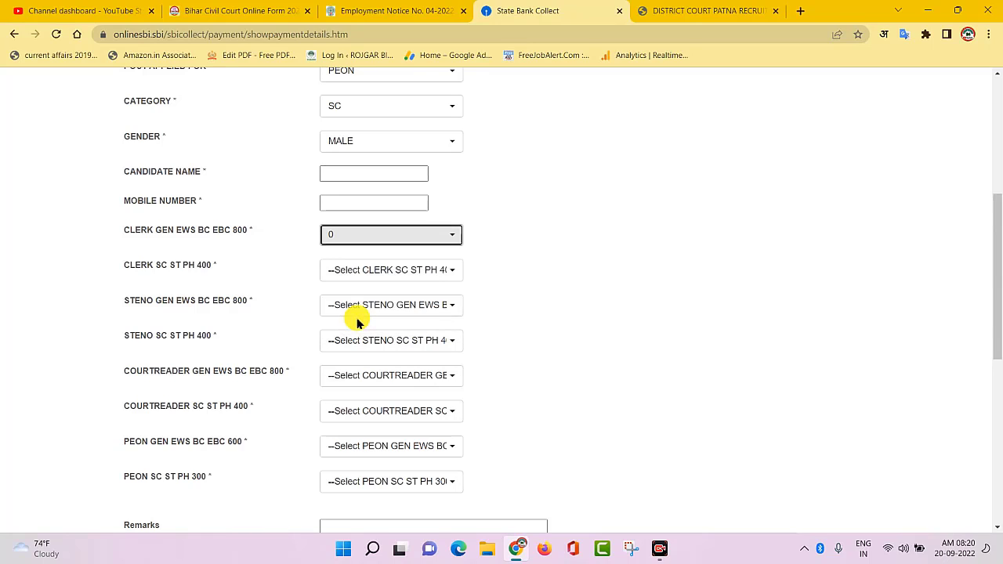
pyautogui.click(405, 273)
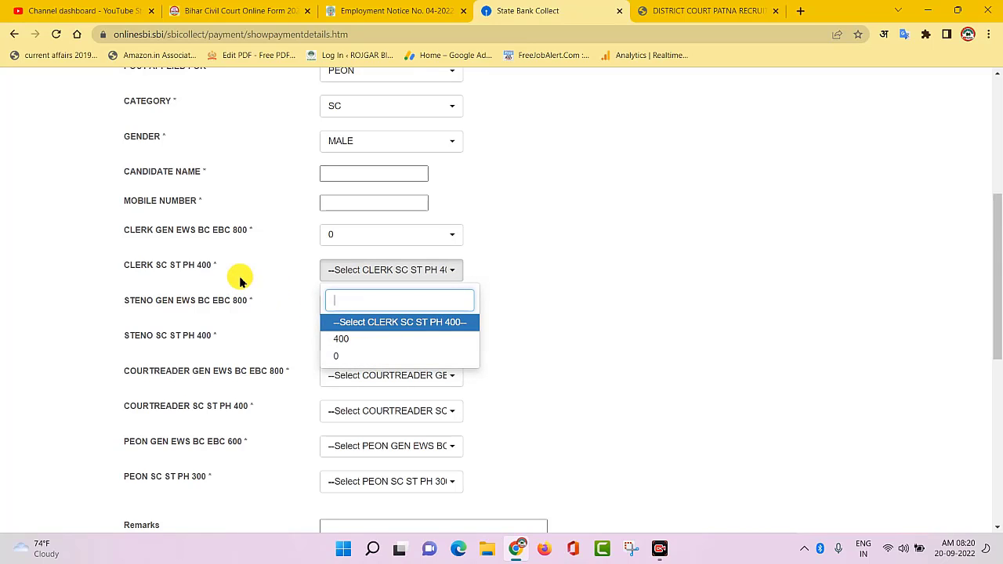
pyautogui.click(348, 358)
# Step: Set both steno fees, GEN EWS BC EBC and SC ST PH, to 0
pyautogui.click(386, 305)
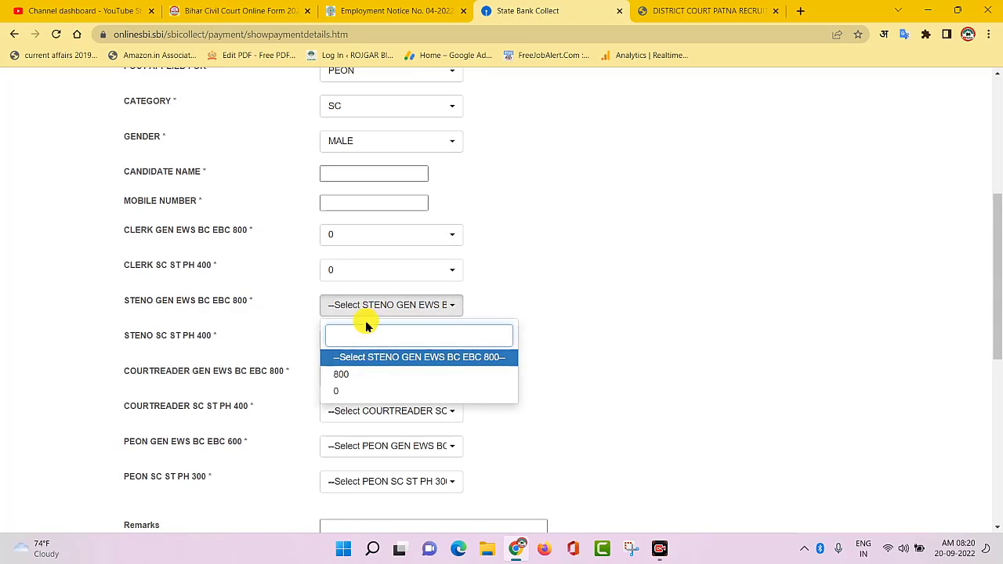
pyautogui.click(346, 391)
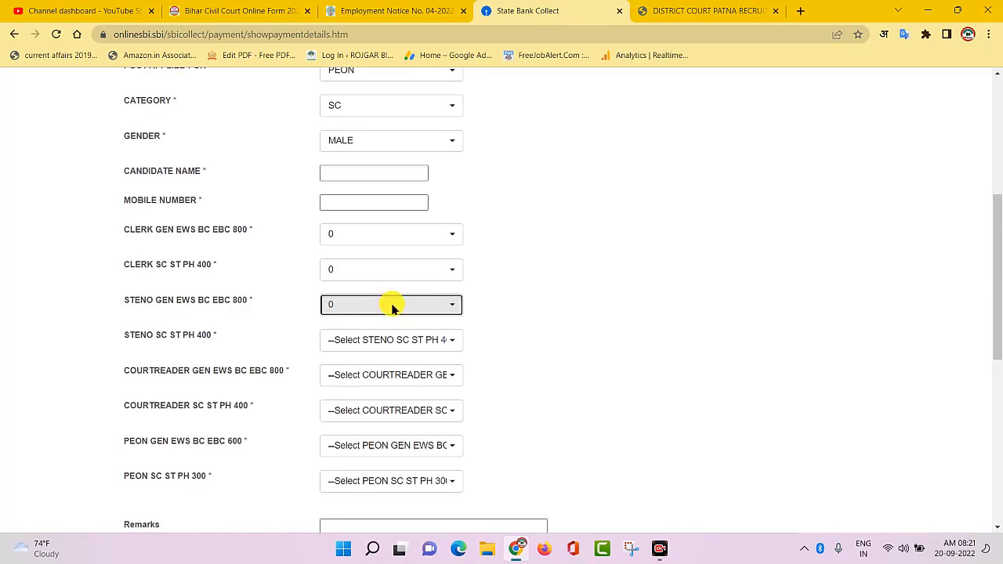
pyautogui.scroll(-1, 392, 308)
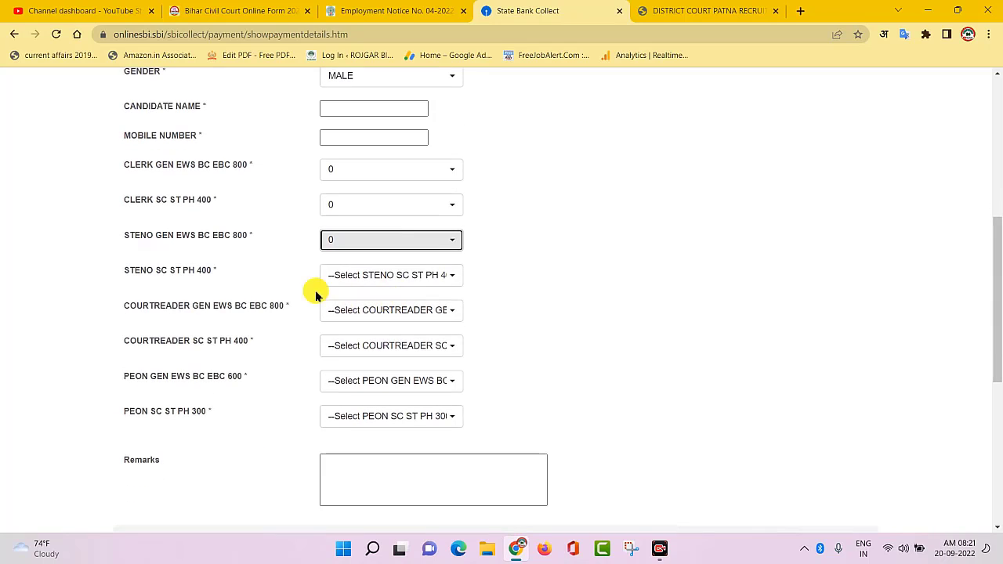
pyautogui.click(435, 276)
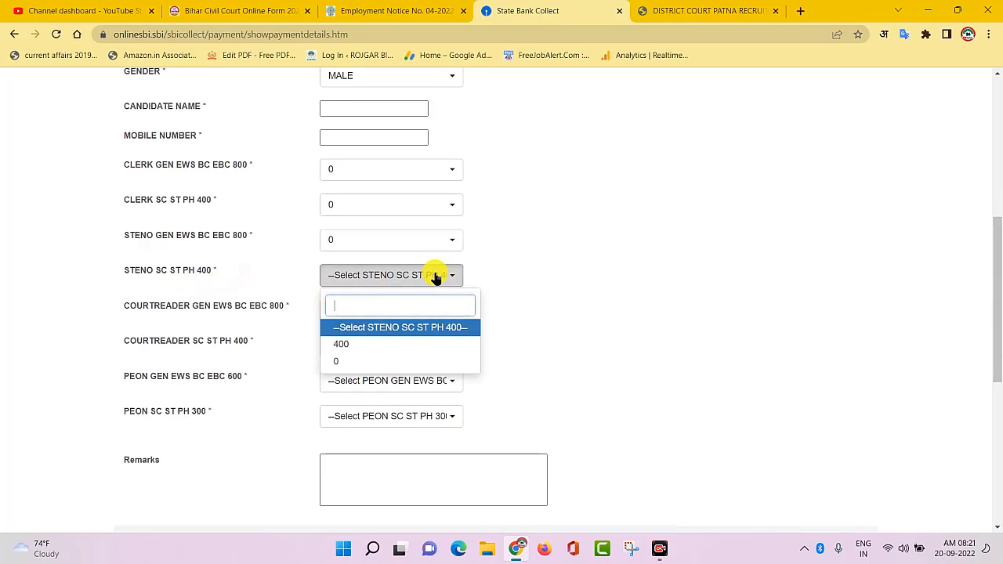
pyautogui.click(367, 361)
# Step: Set both court reader fees, GEN EWS BC EBC and SC ST PH, to 0
pyautogui.scroll(-1, 459, 321)
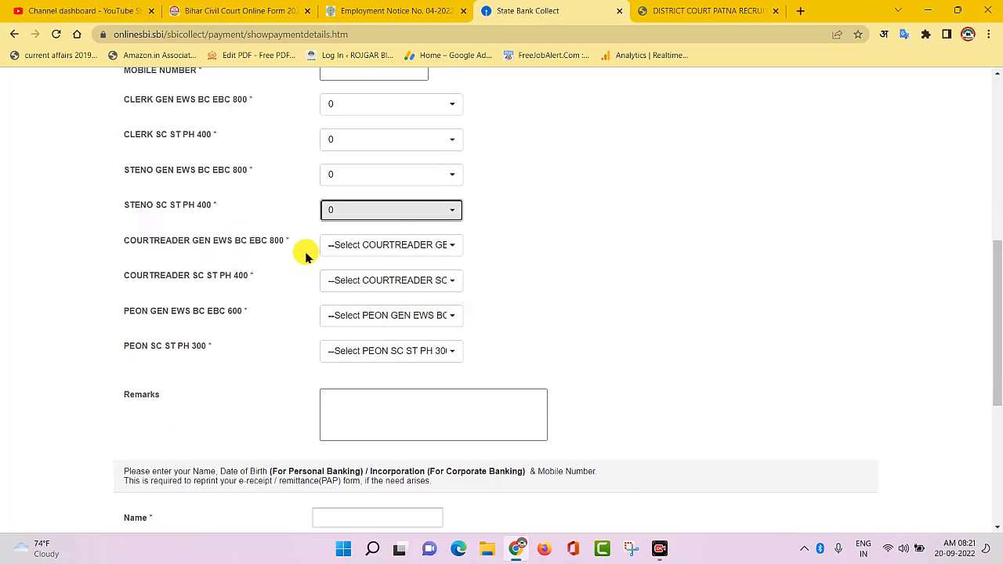
pyautogui.click(408, 246)
pyautogui.click(376, 331)
pyautogui.click(392, 285)
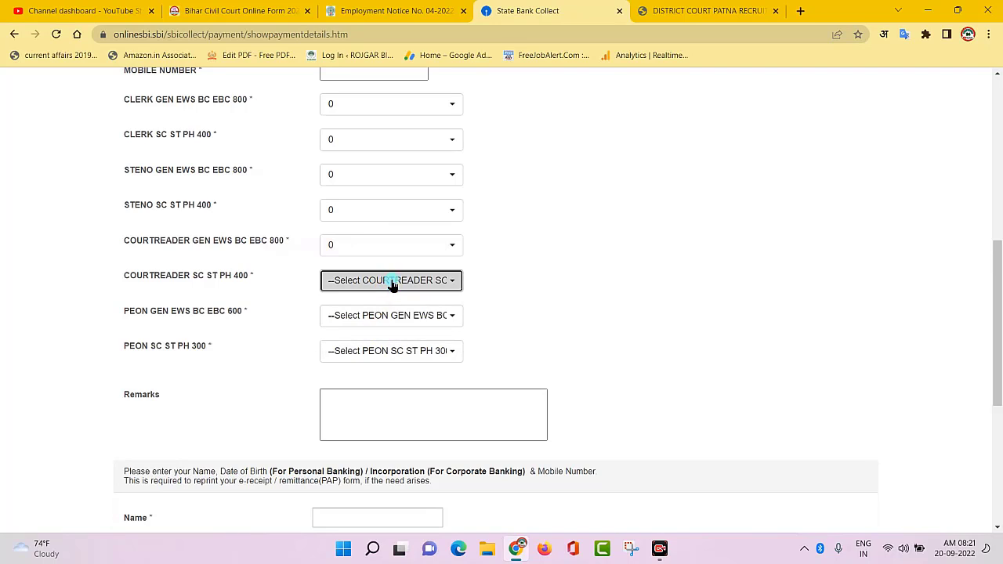
pyautogui.click(377, 367)
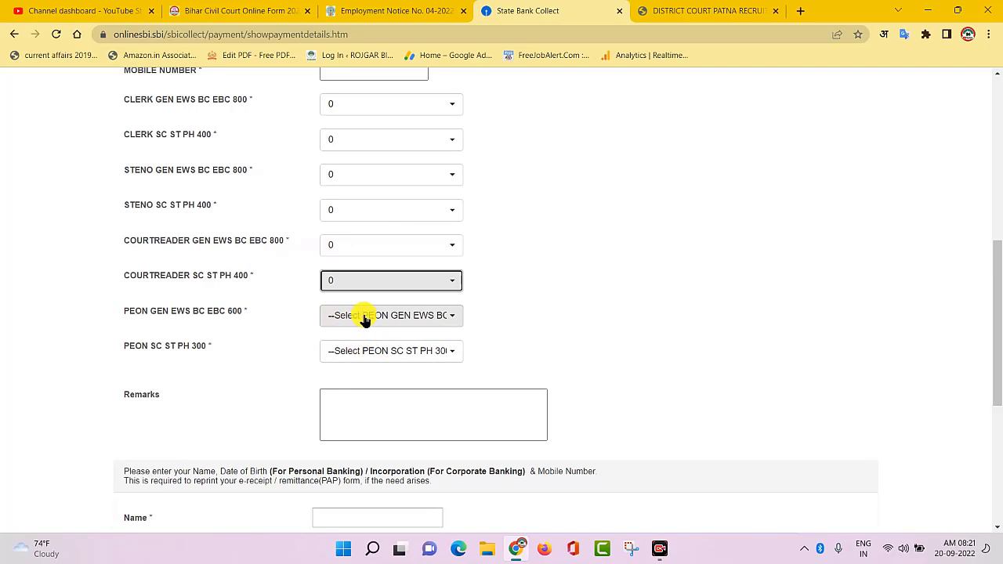
# Step: Set the peon fee for GEN EWS BC EBC to 0 and the peon fee for SC ST PH to 300
pyautogui.click(382, 317)
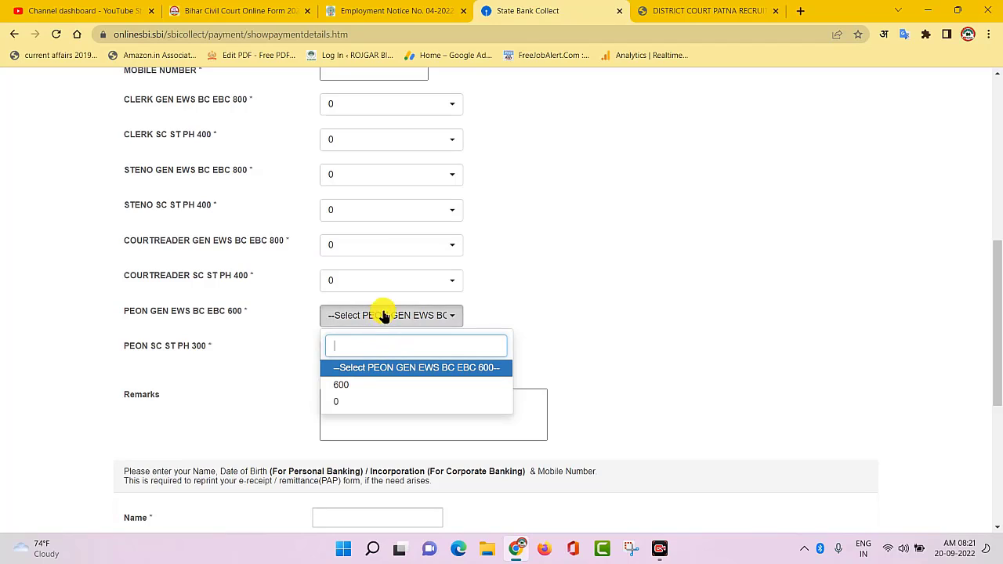
pyautogui.click(361, 403)
pyautogui.click(365, 313)
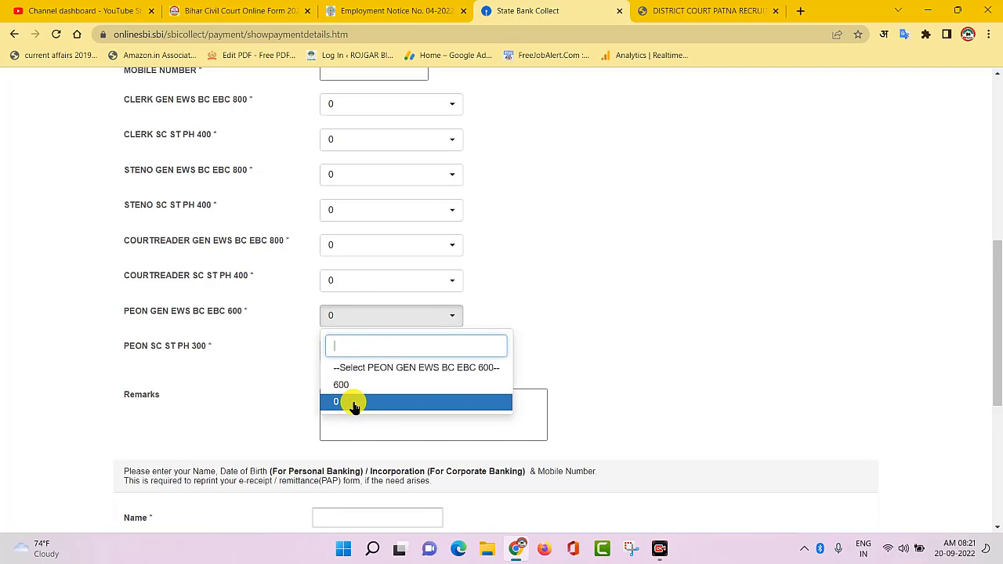
pyautogui.click(357, 404)
pyautogui.scroll(-1, 491, 351)
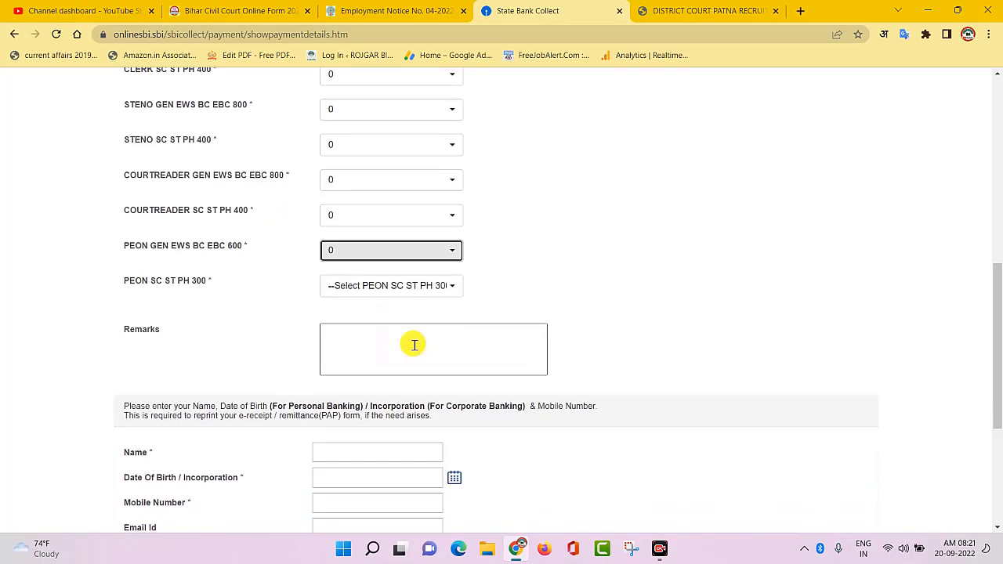
pyautogui.click(428, 287)
pyautogui.click(349, 352)
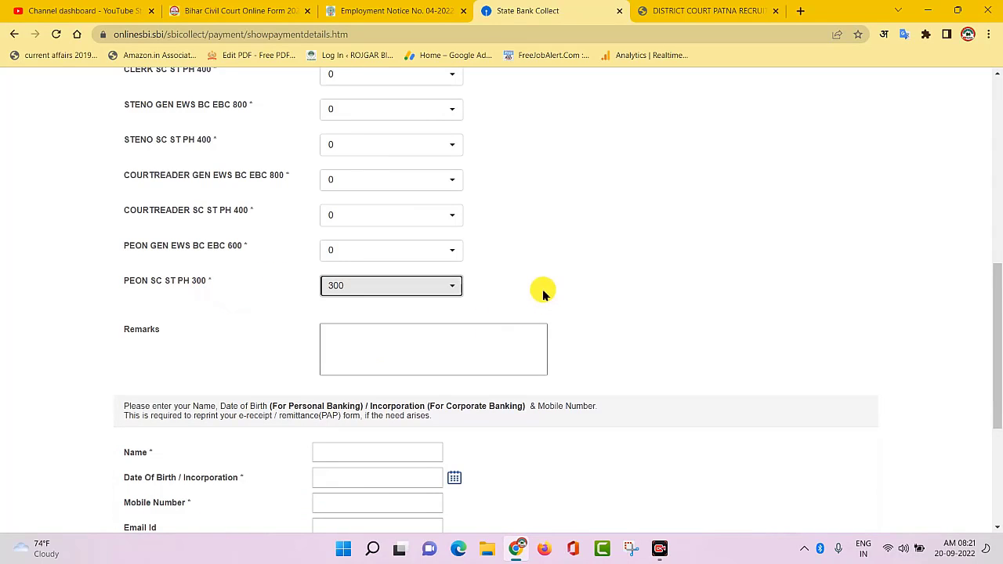
# Step: Fill in the payer's name, date of birth, mobile number and e-mail, and submit the payment details for verification
pyautogui.scroll(3, 409, 209)
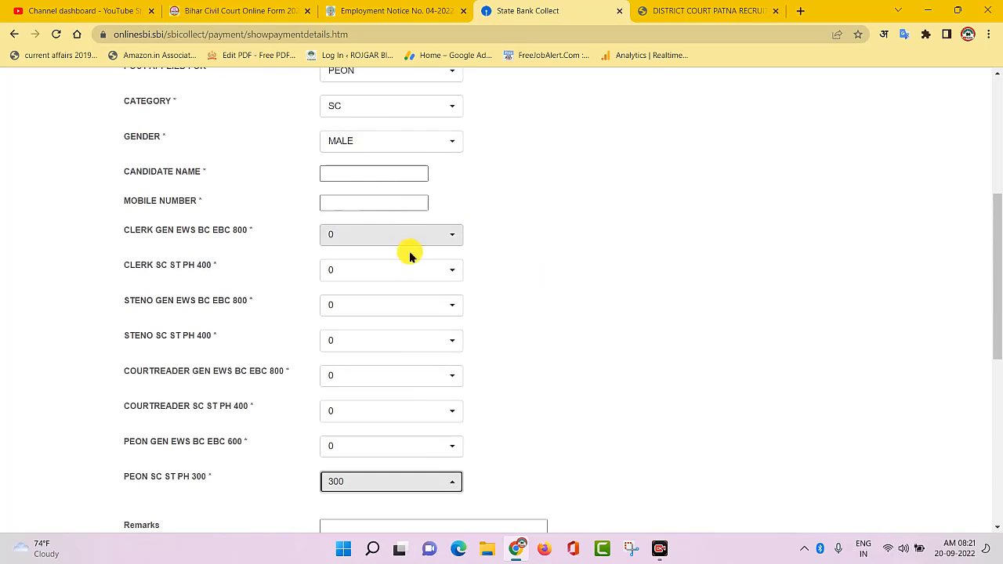
pyautogui.scroll(-4, 410, 253)
pyautogui.click(401, 217)
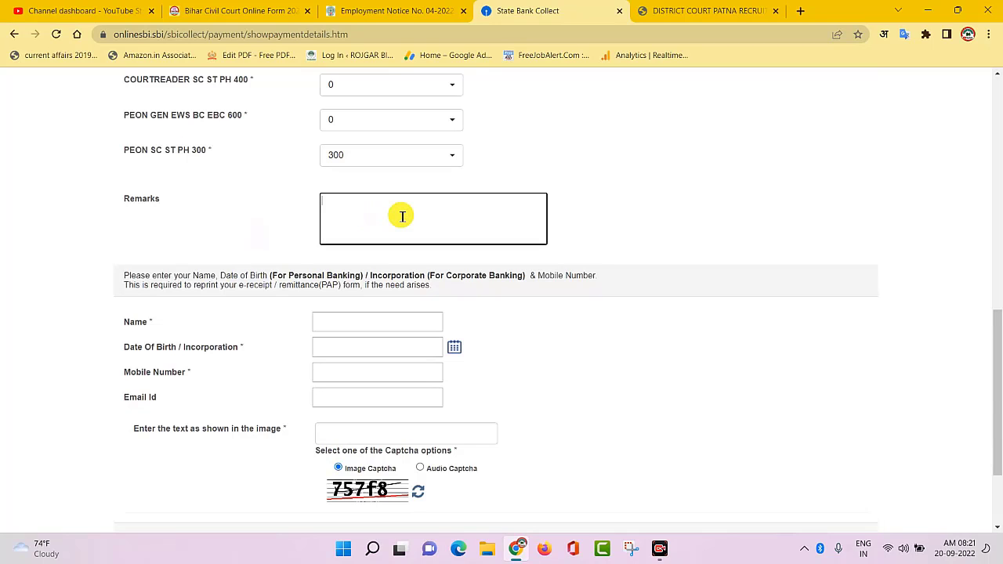
pyautogui.scroll(-2, 401, 217)
pyautogui.click(340, 188)
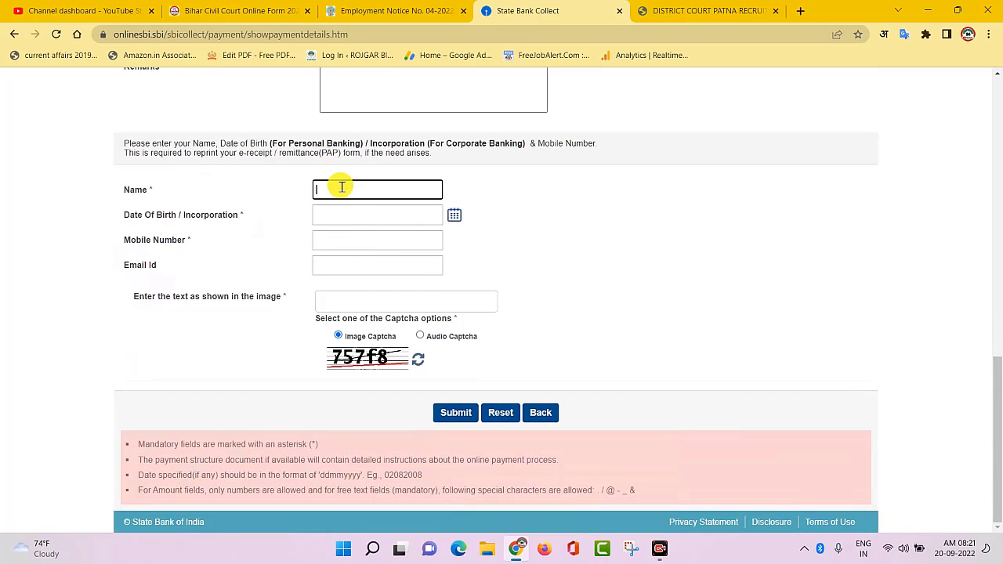
pyautogui.click(344, 220)
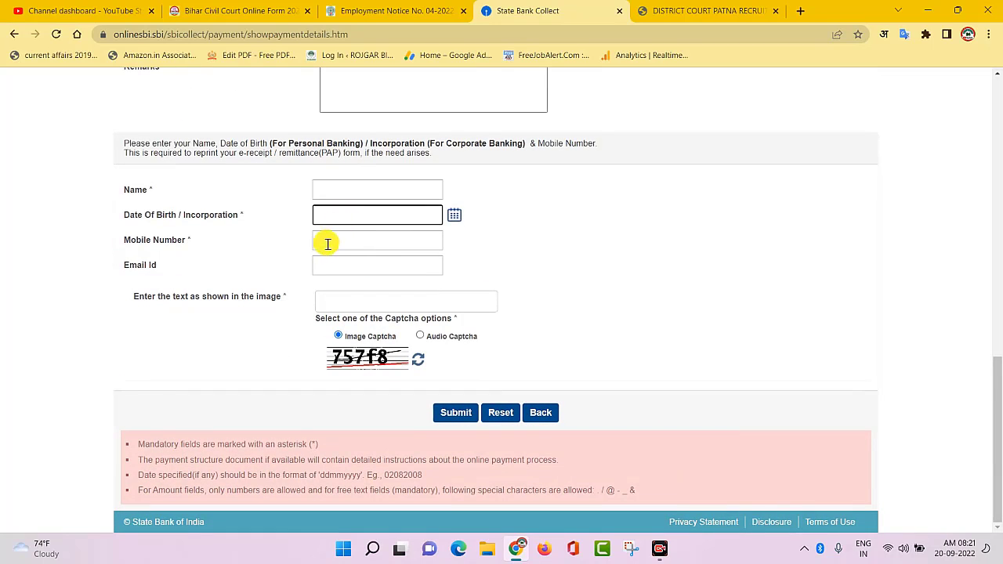
pyautogui.click(340, 243)
pyautogui.click(333, 273)
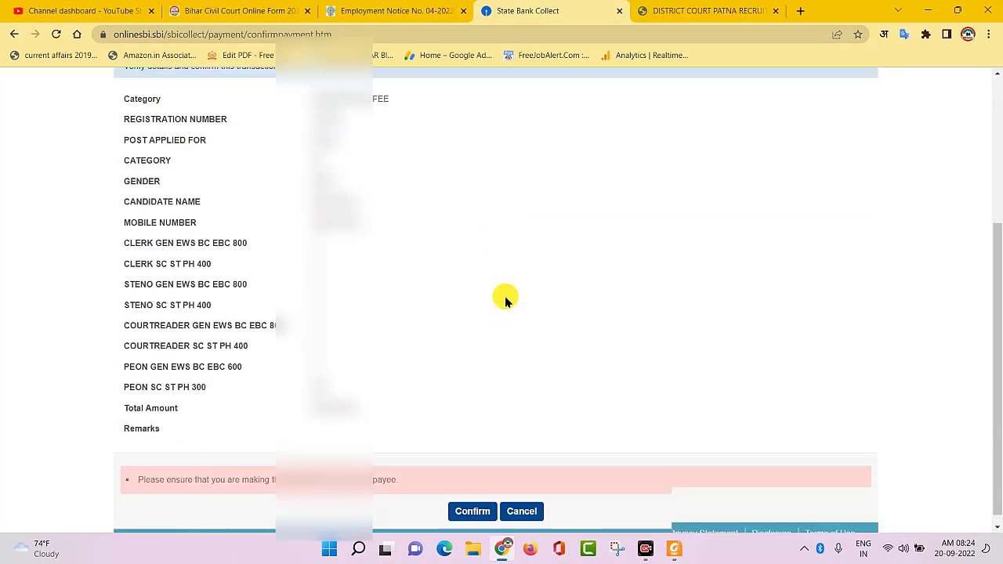
pyautogui.scroll(-3, 494, 294)
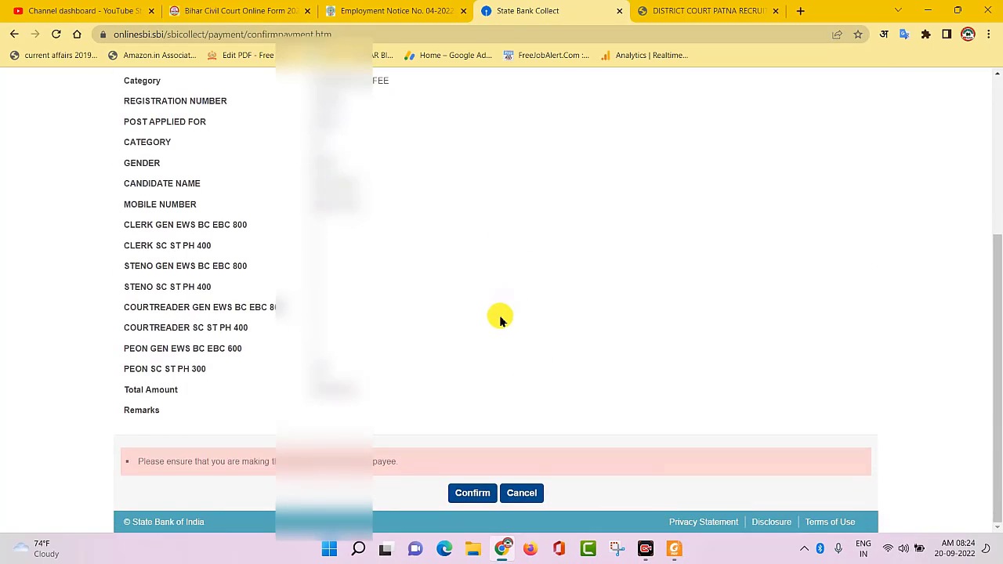
# Step: Confirm the application fee details and choose State Bank of India net banking as the payment method
pyautogui.click(473, 496)
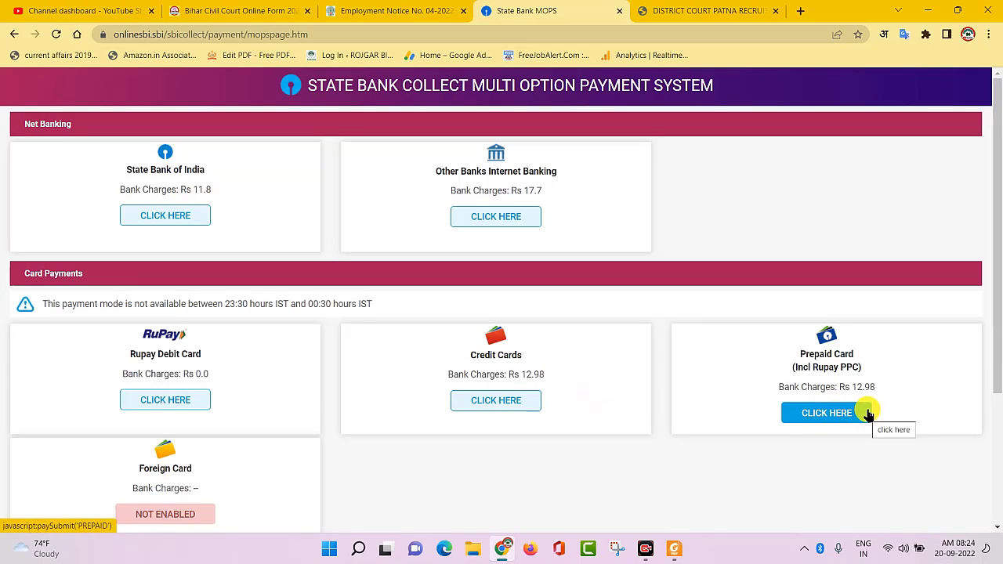
pyautogui.scroll(-3, 235, 470)
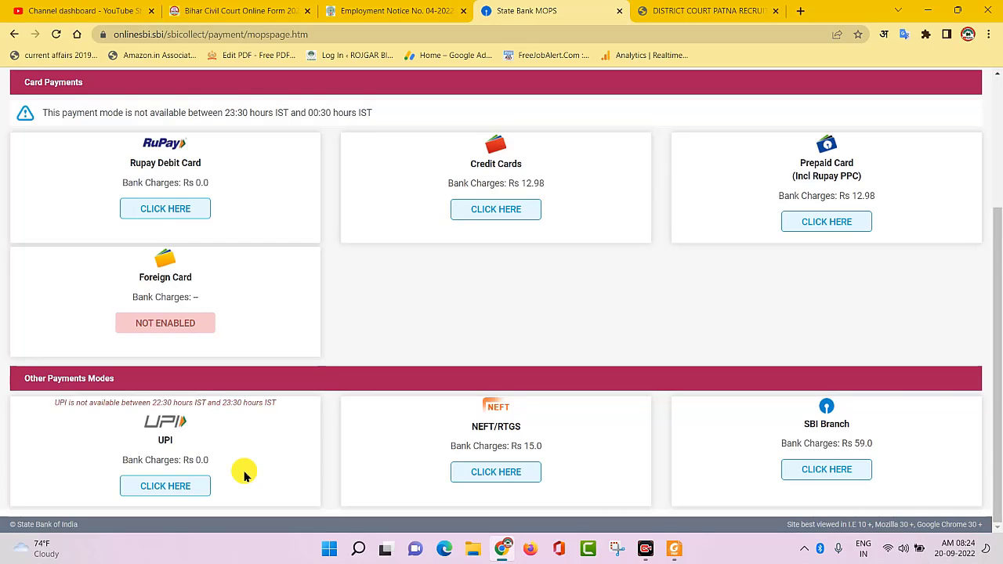
pyautogui.scroll(3, 241, 470)
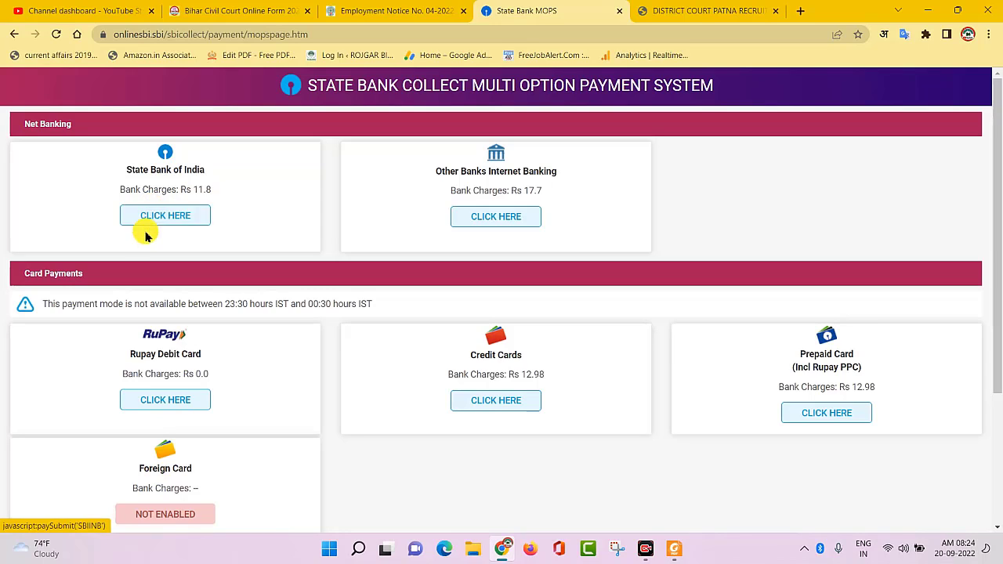
pyautogui.click(166, 216)
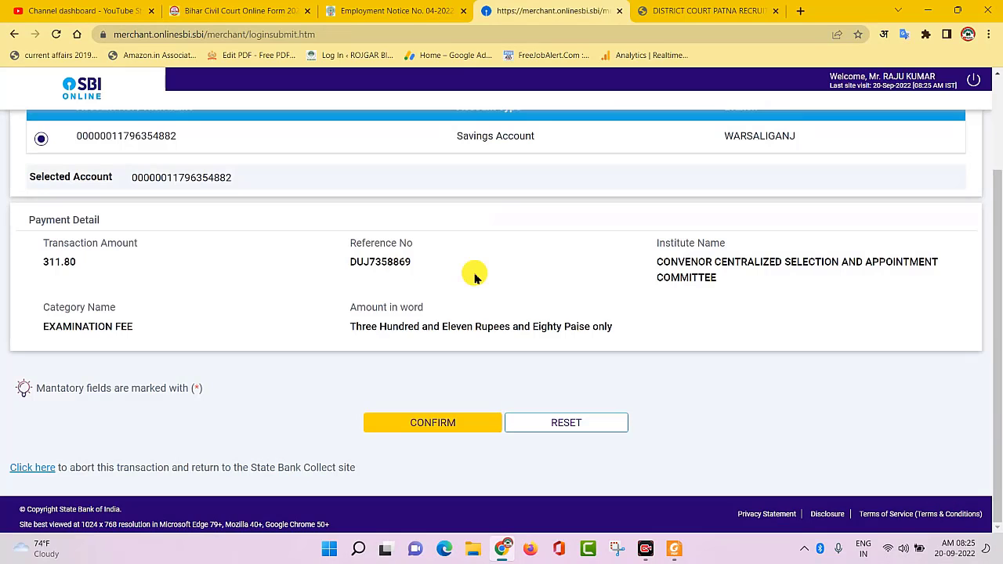
# Step: Confirm the debit from the selected savings account and authorize the payment with the high security transaction password
pyautogui.click(447, 430)
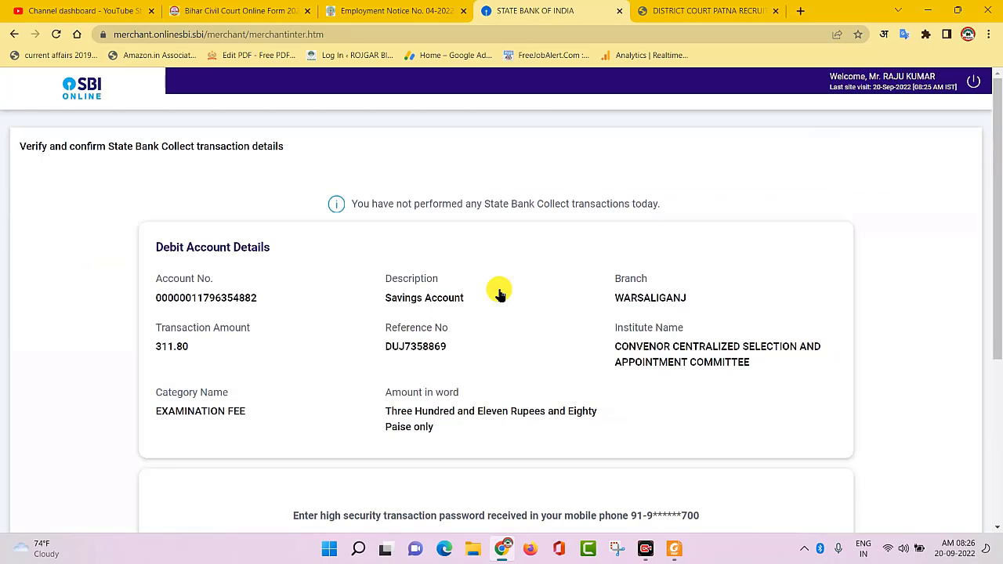
pyautogui.scroll(-3, 499, 292)
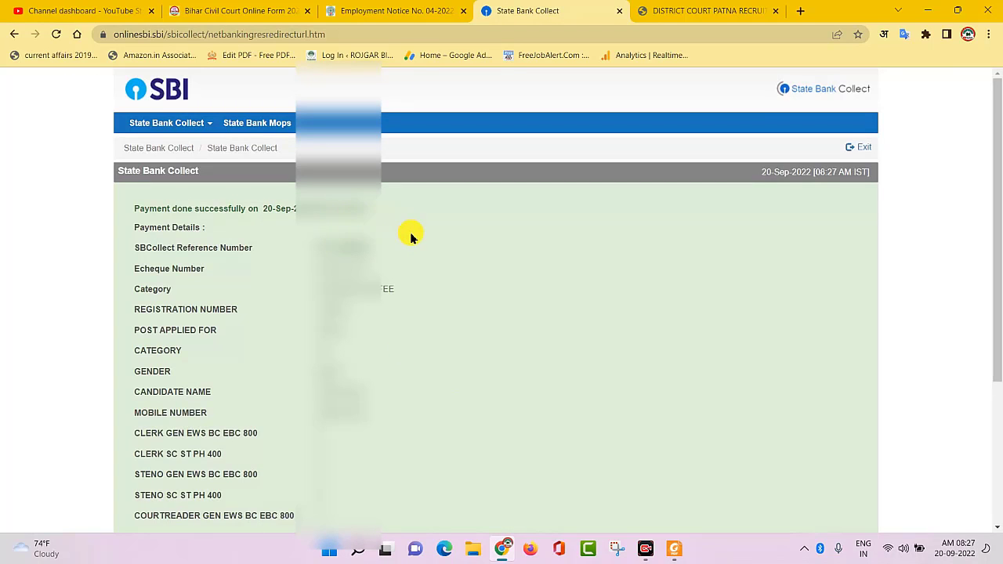
# Step: Open the e-Receipt of the completed State Bank Collect payment
pyautogui.scroll(-3, 409, 232)
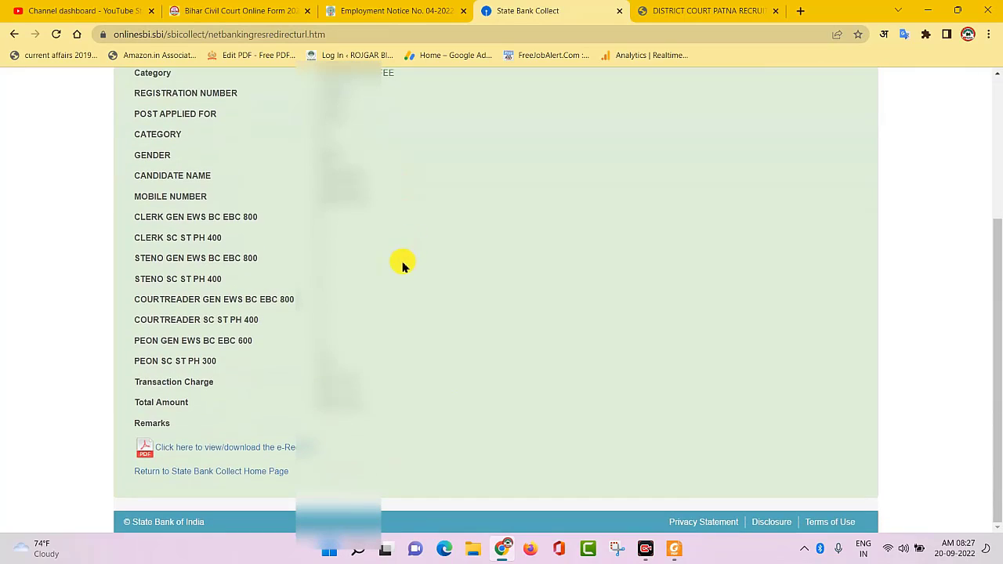
pyautogui.click(261, 450)
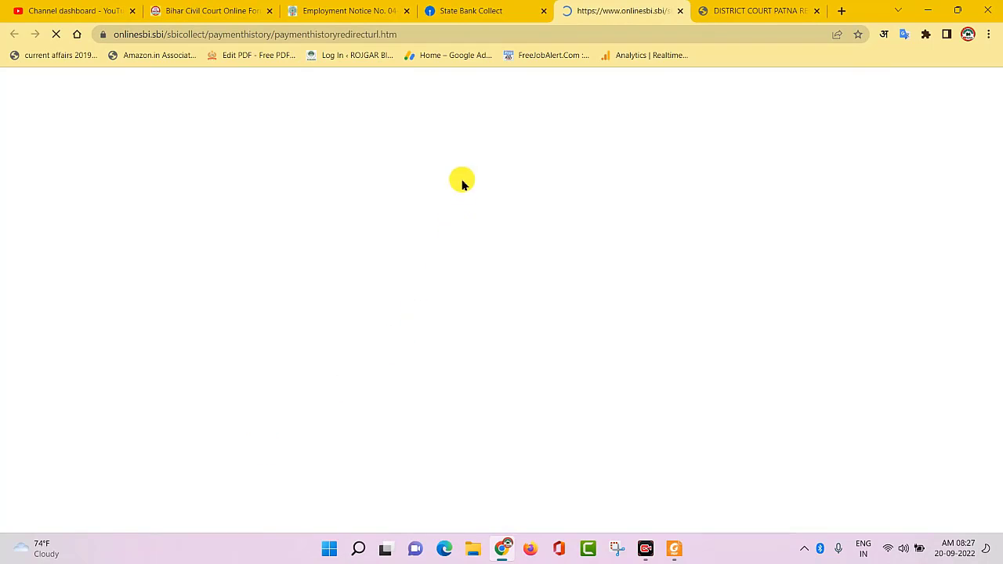
pyautogui.scroll(-5, 448, 291)
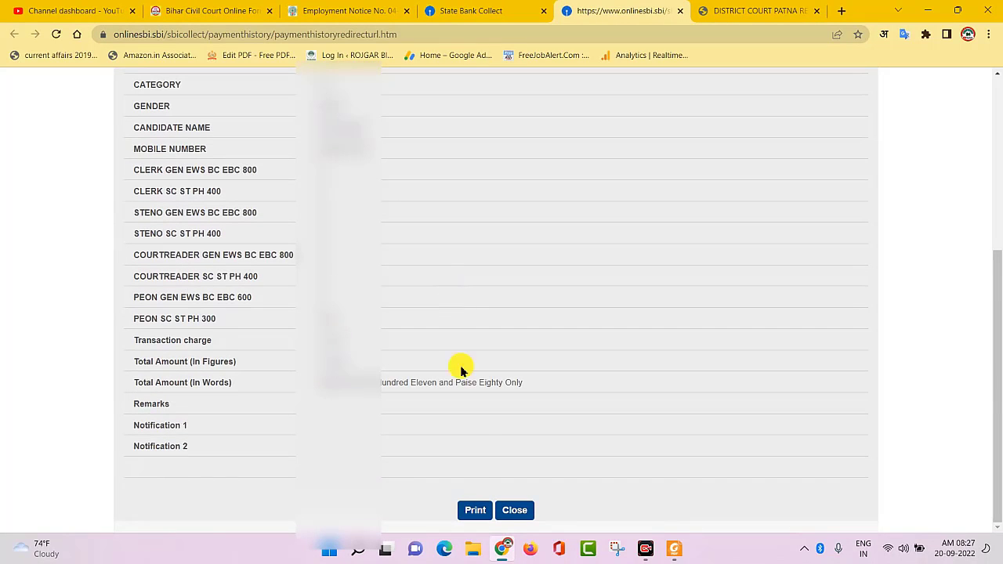
# Step: Save the e-receipt as the PDF paymenthistoryredirecturl on the Desktop, and close the receipt page
pyautogui.click(473, 509)
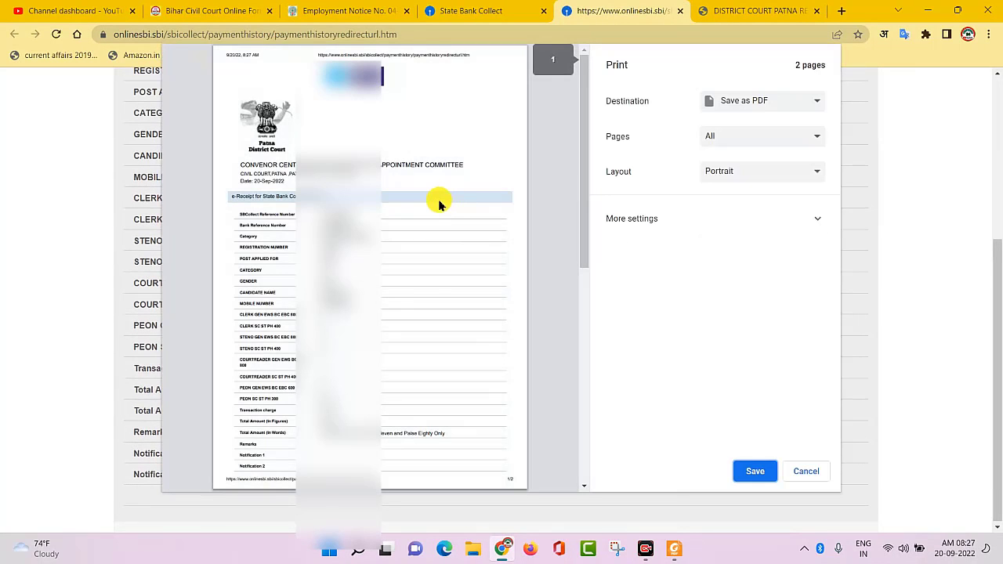
pyautogui.scroll(-5, 387, 314)
pyautogui.scroll(8, 396, 326)
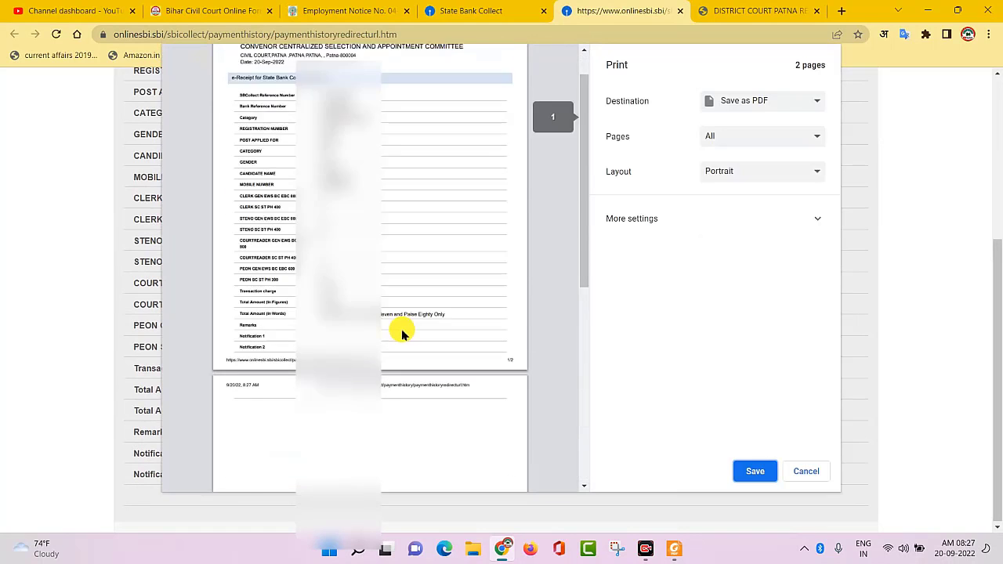
pyautogui.click(759, 472)
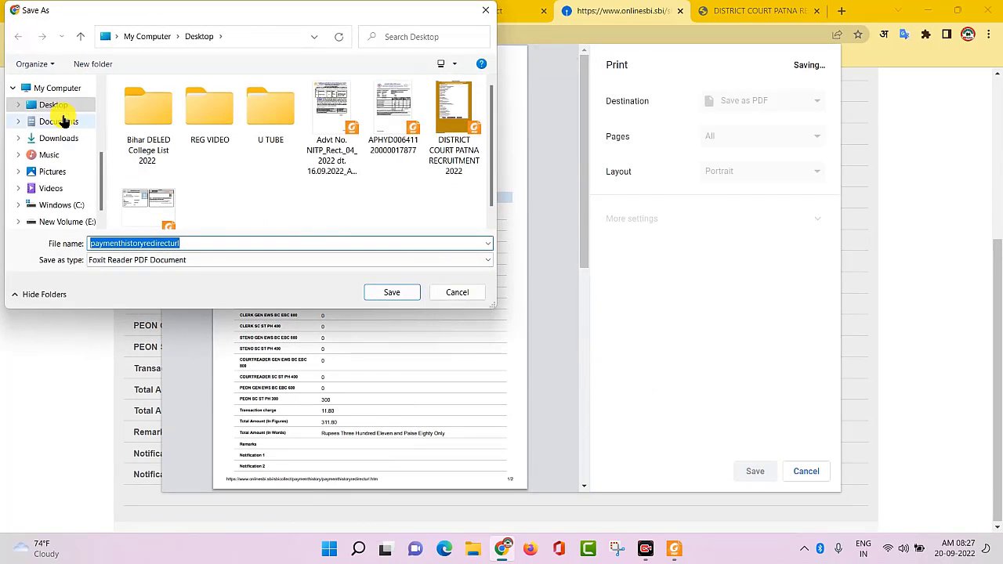
pyautogui.click(56, 107)
pyautogui.click(392, 293)
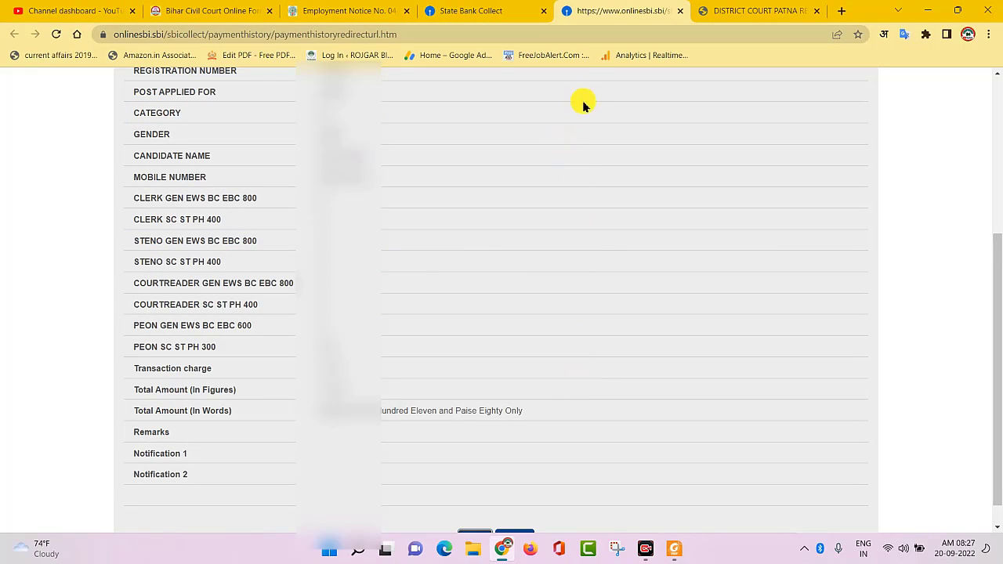
pyautogui.scroll(-1, 572, 311)
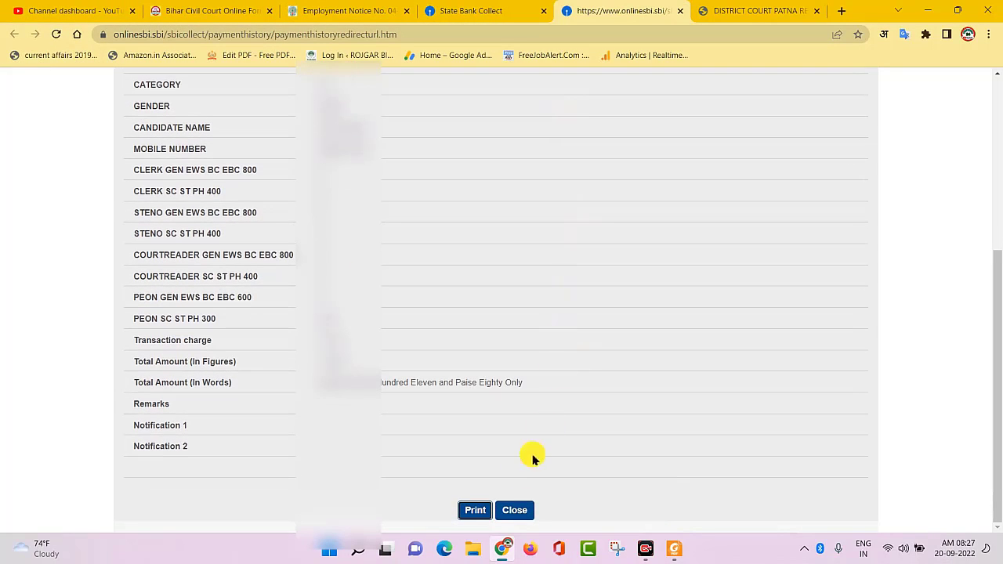
pyautogui.click(514, 510)
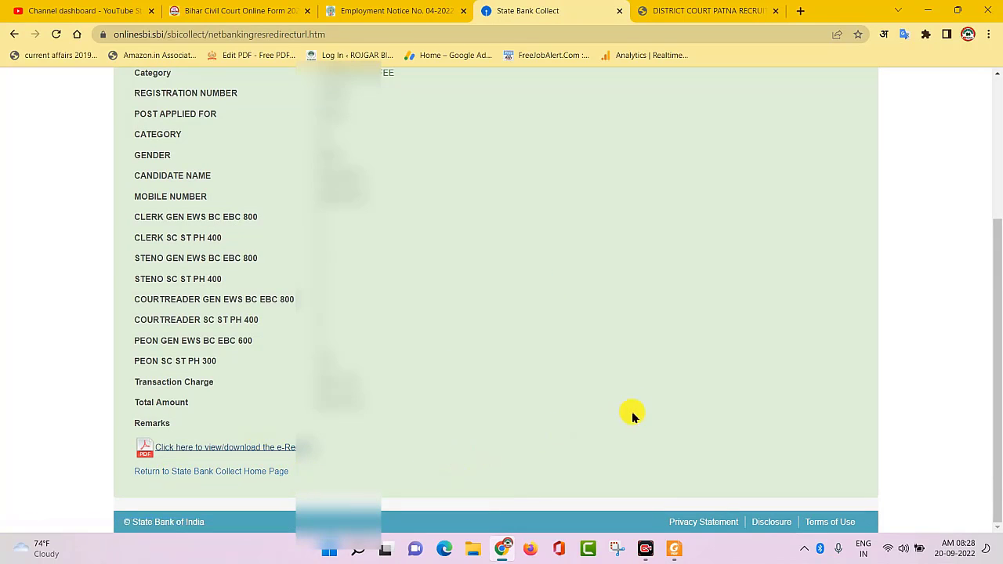
# Step: Return to the District Court Patna recruitment site and log in with the registration number and password
pyautogui.scroll(3, 627, 400)
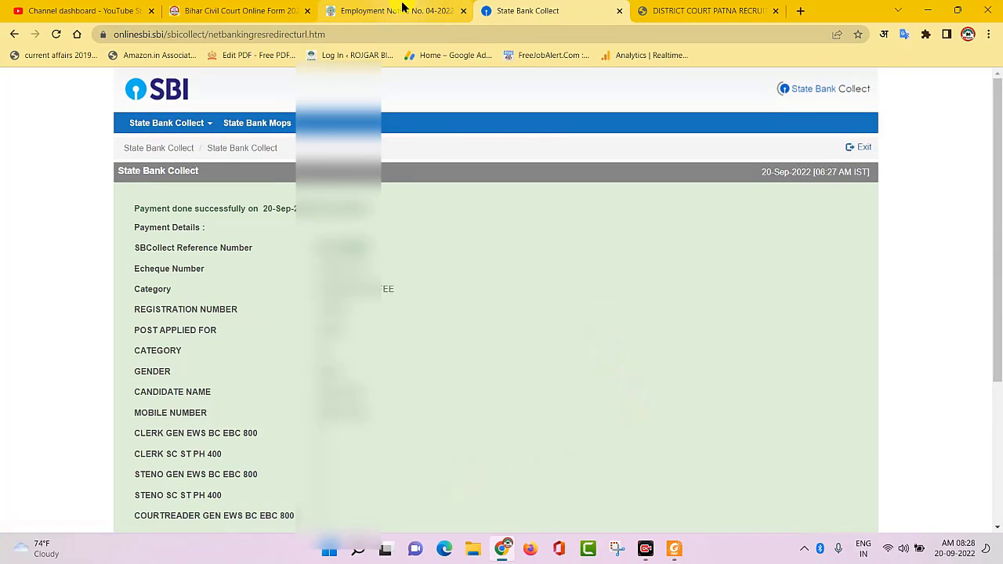
pyautogui.click(705, 10)
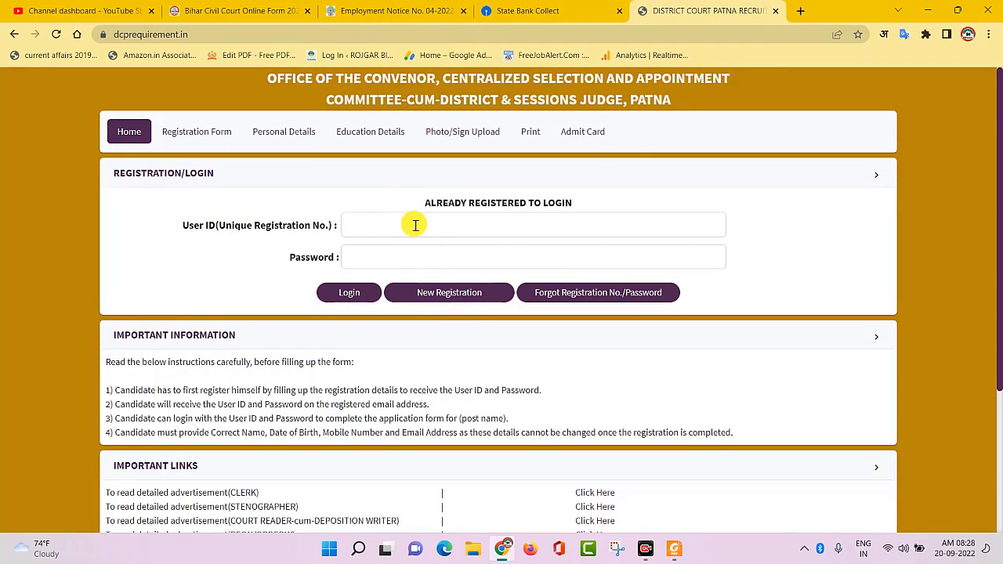
pyautogui.click(373, 225)
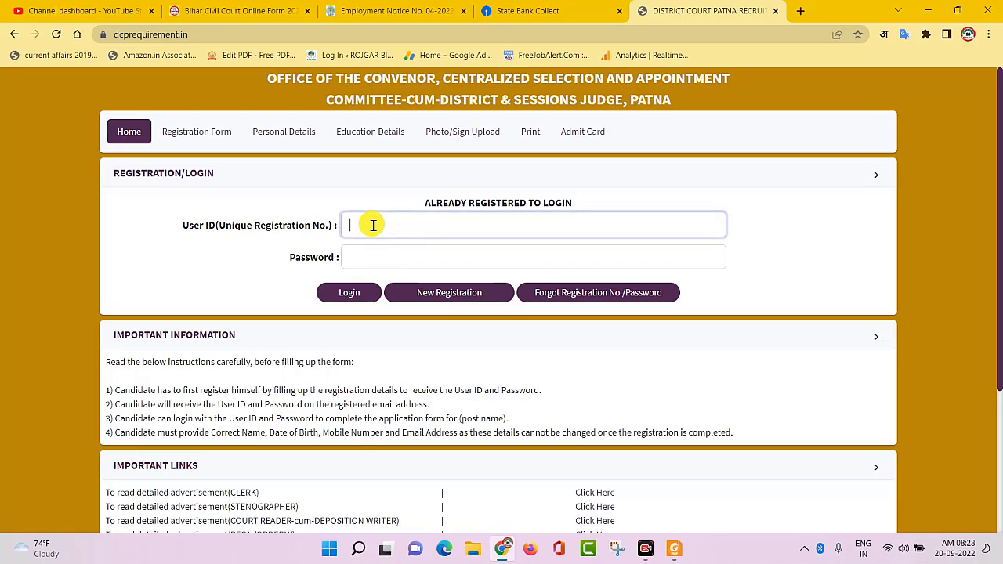
pyautogui.click(367, 262)
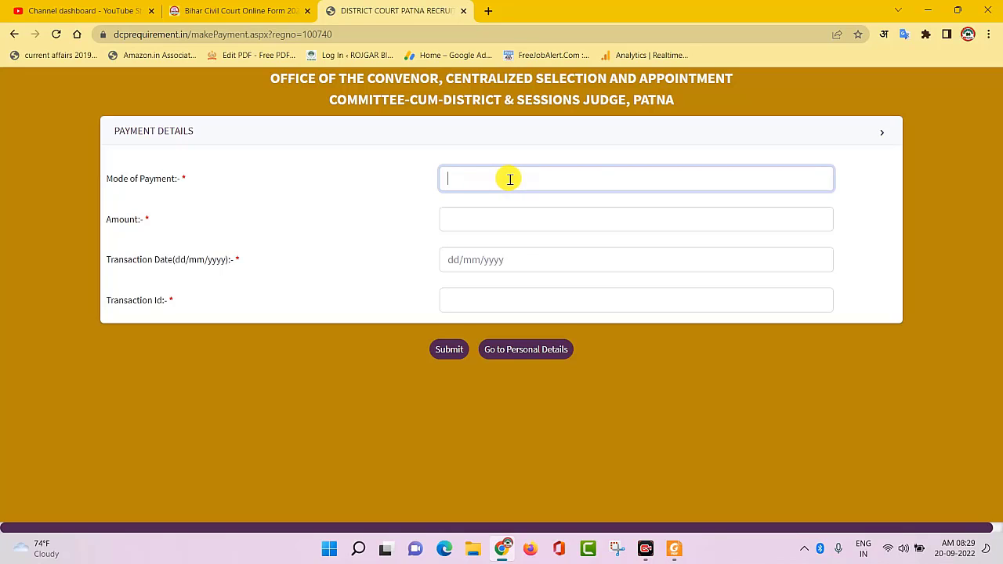
# Step: Review the required payment detail fields and look up the matching reference number and date on the e-receipt PDF in Foxit Reader
pyautogui.click(483, 219)
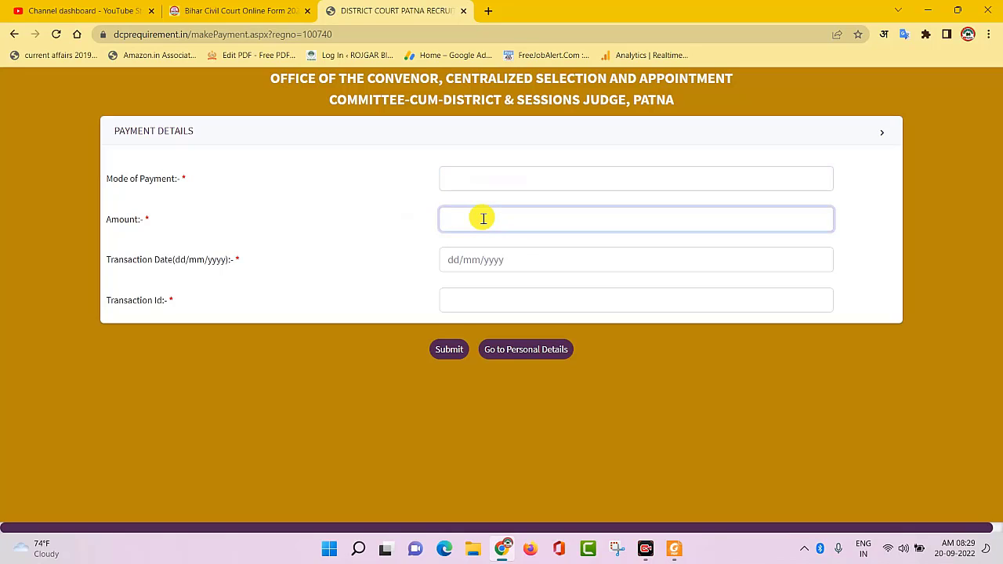
pyautogui.click(515, 260)
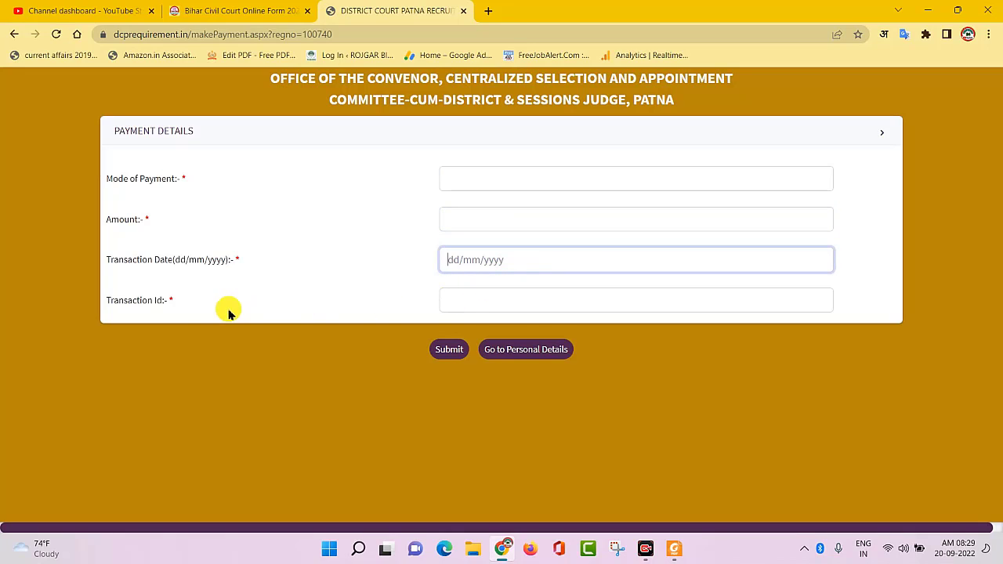
pyautogui.moveTo(502, 552)
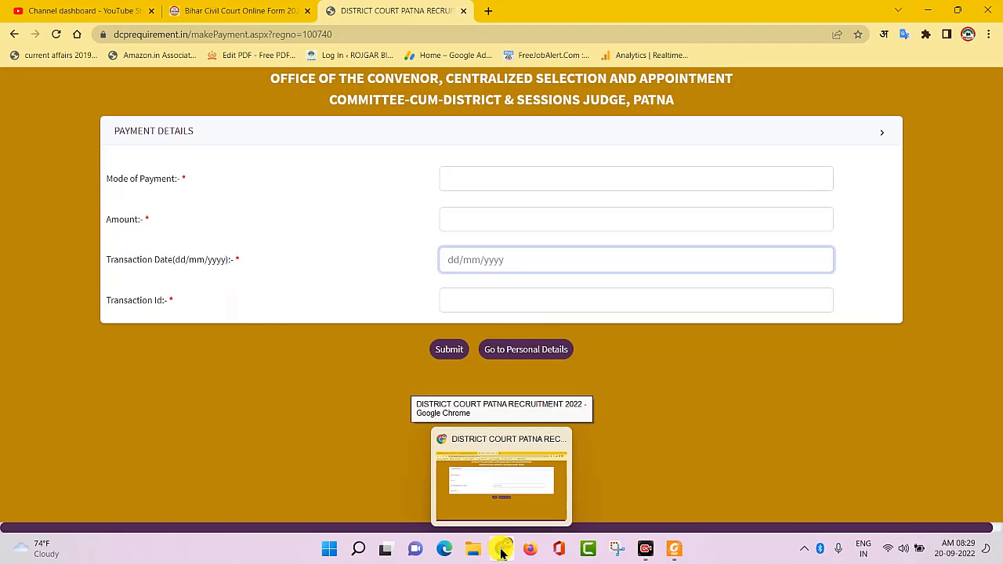
pyautogui.click(674, 548)
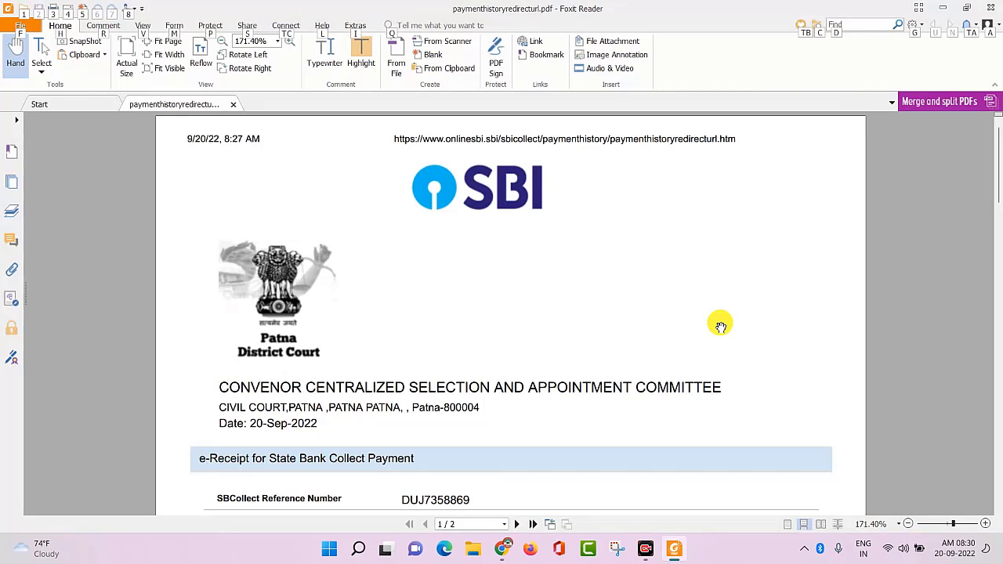
pyautogui.scroll(-5, 516, 333)
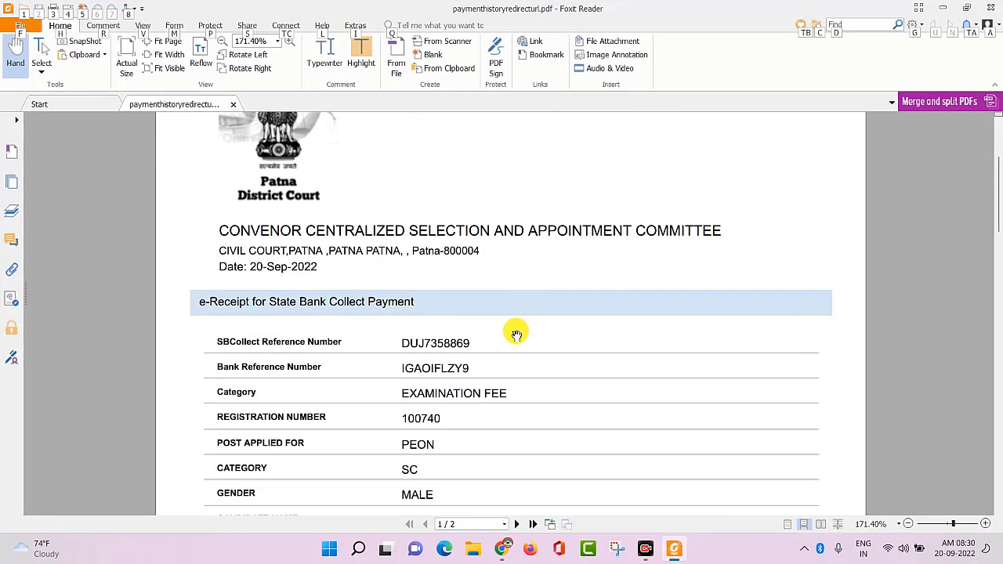
pyautogui.scroll(-3, 516, 333)
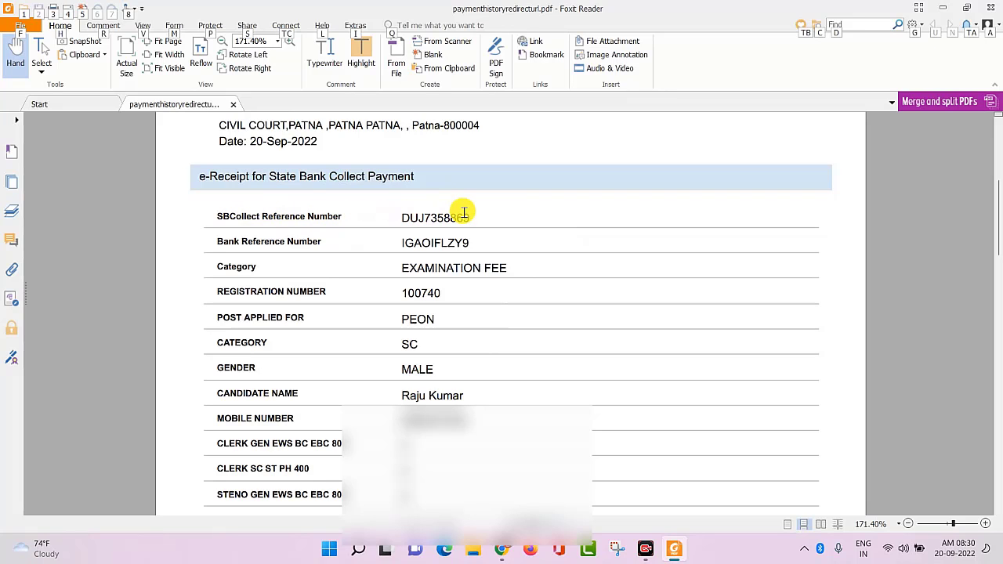
pyautogui.click(504, 550)
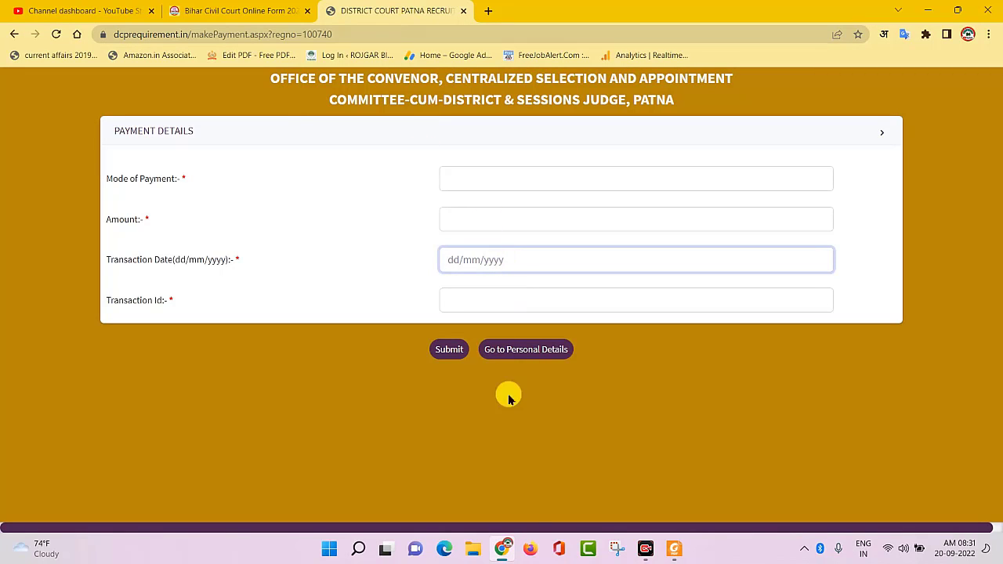
pyautogui.click(507, 549)
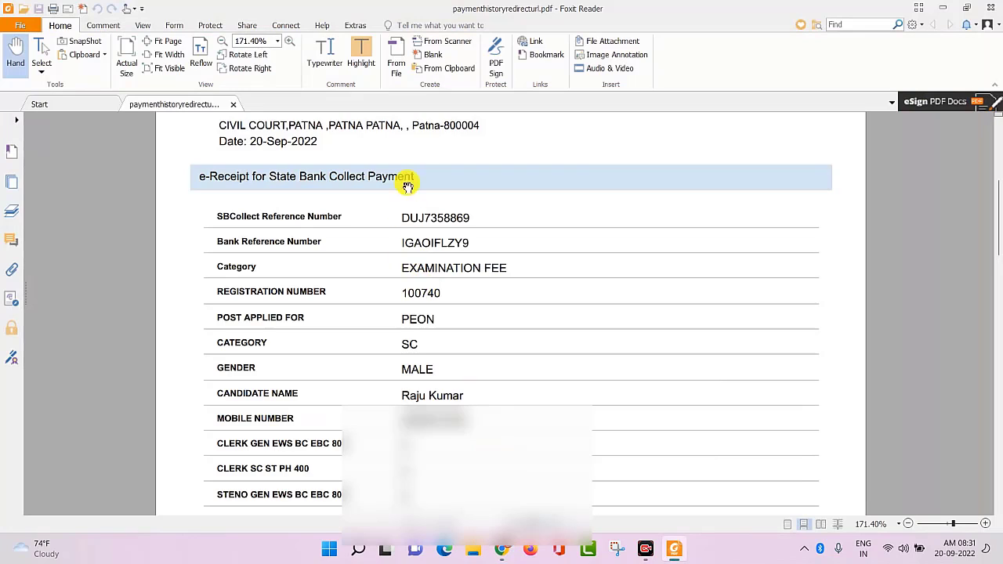
pyautogui.scroll(2, 415, 163)
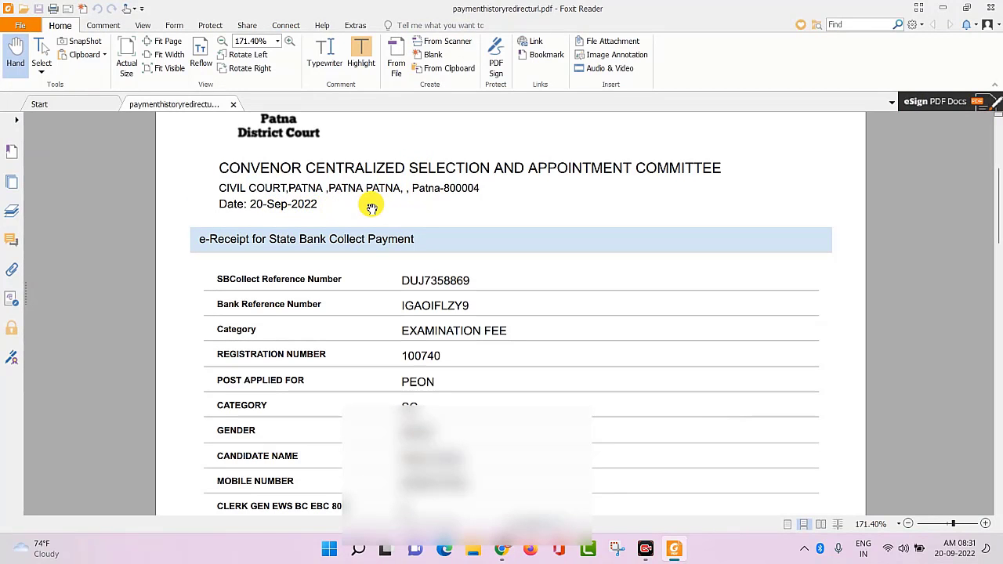
# Step: Fill in the payment details in Chrome: mode State Bank Collect Payment, amount 300, date 20/09/2022, and the transaction ID from the e-receipt
pyautogui.click(506, 550)
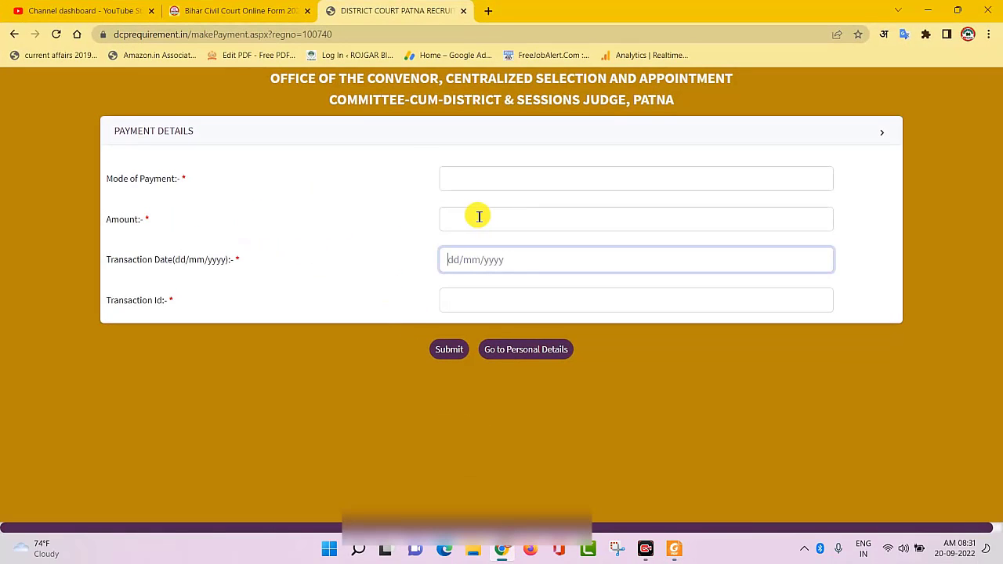
pyautogui.click(479, 216)
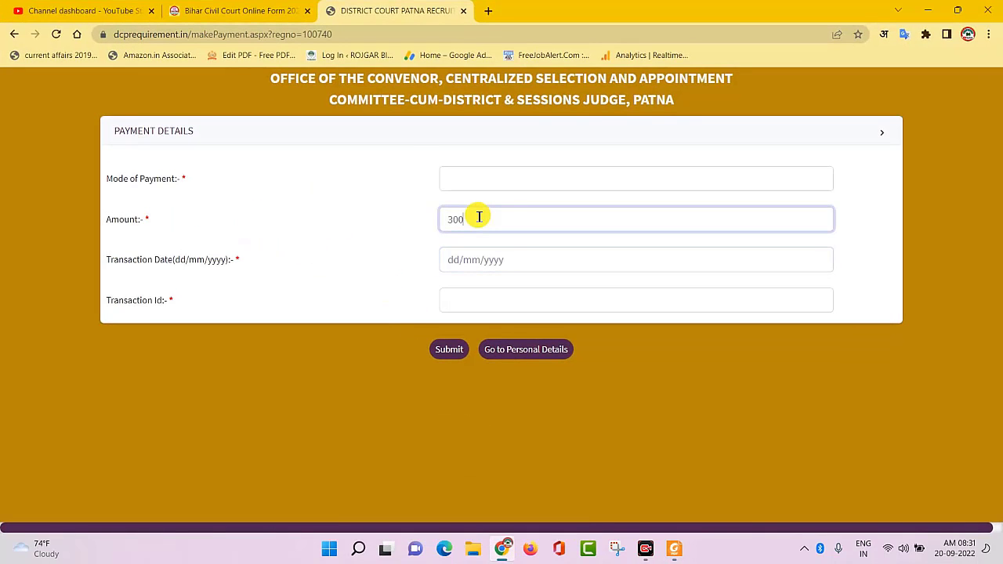
pyautogui.click(502, 177)
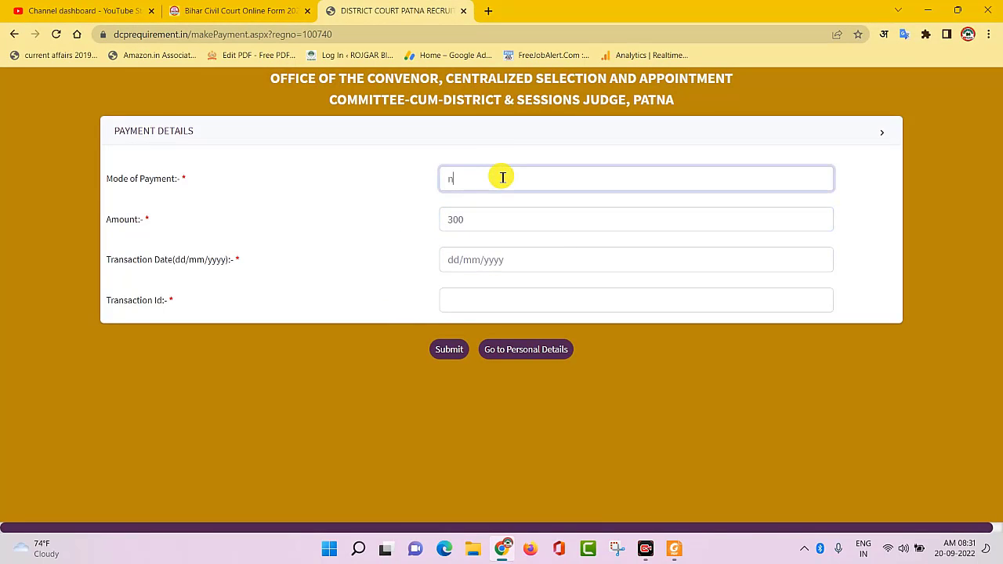
pyautogui.click(377, 214)
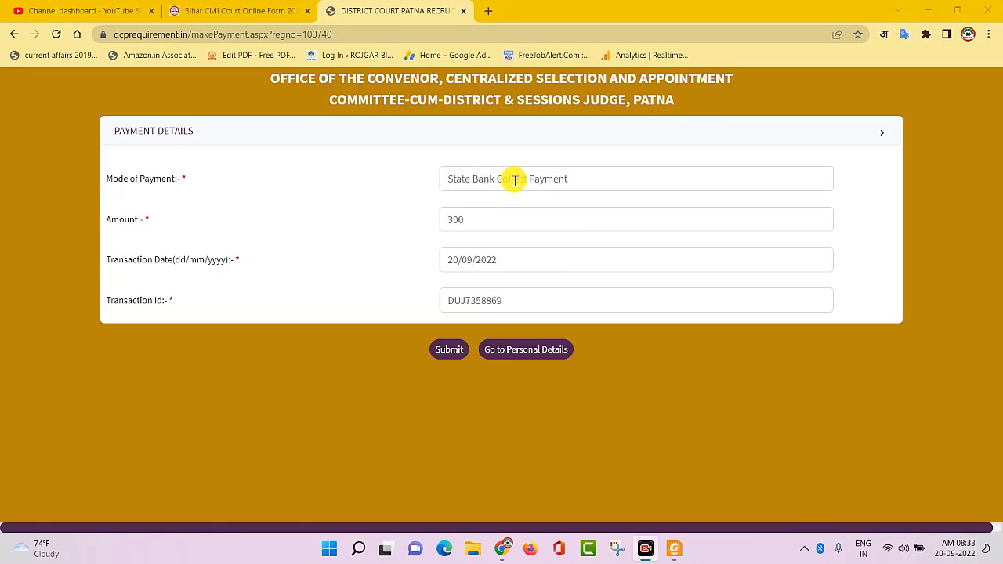
# Step: Check the entered transaction ID against the SBCollect Reference Number on the e-receipt PDF in Foxit Reader
pyautogui.click(503, 549)
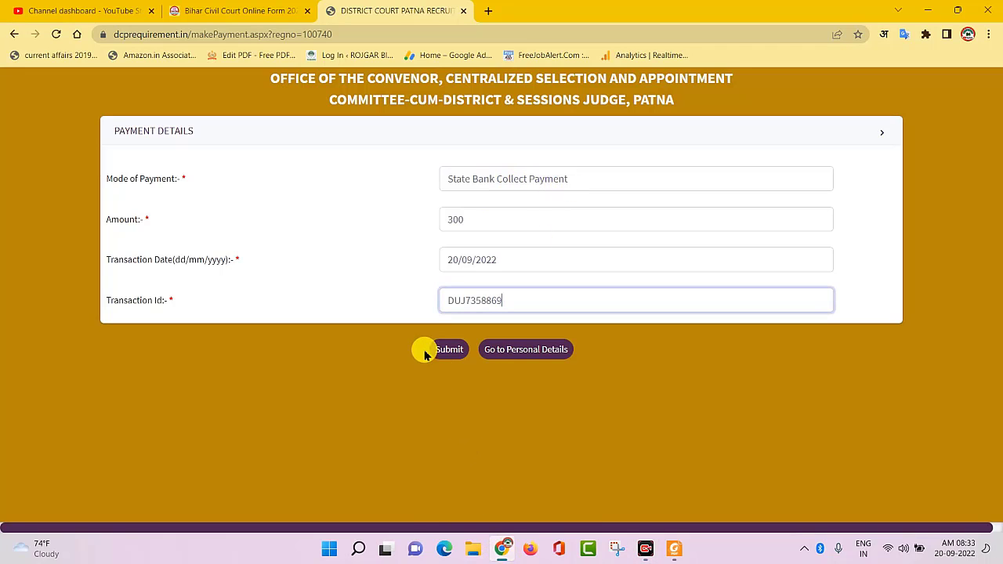
pyautogui.click(502, 549)
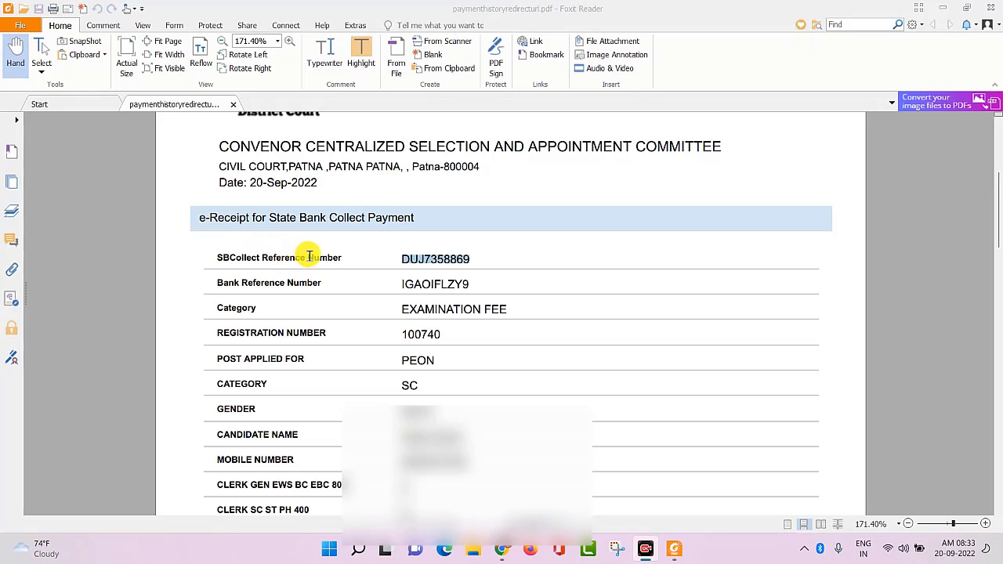
pyautogui.click(502, 549)
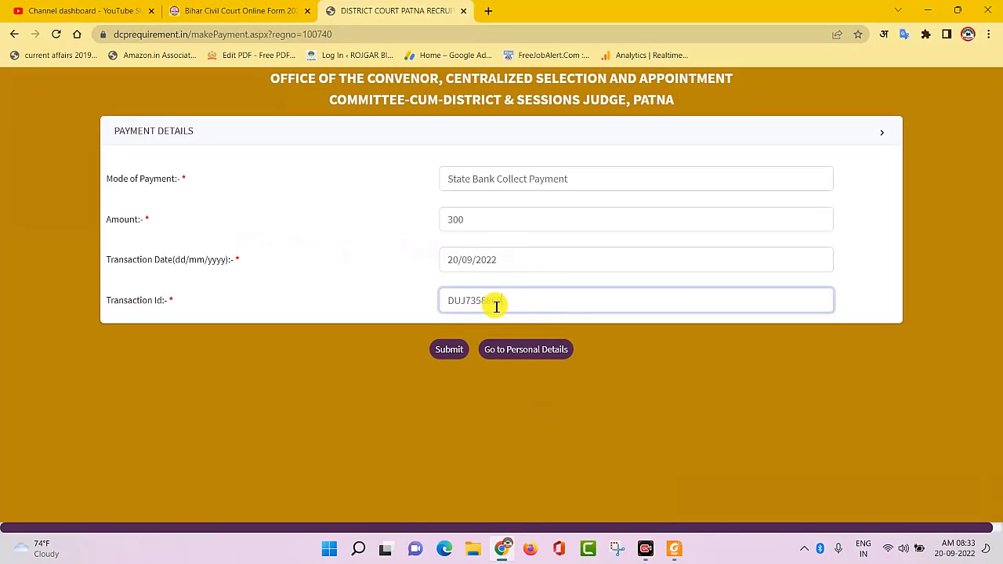
# Step: Submit the payment details, and submit the candidate's address details on the personal details form
pyautogui.click(450, 350)
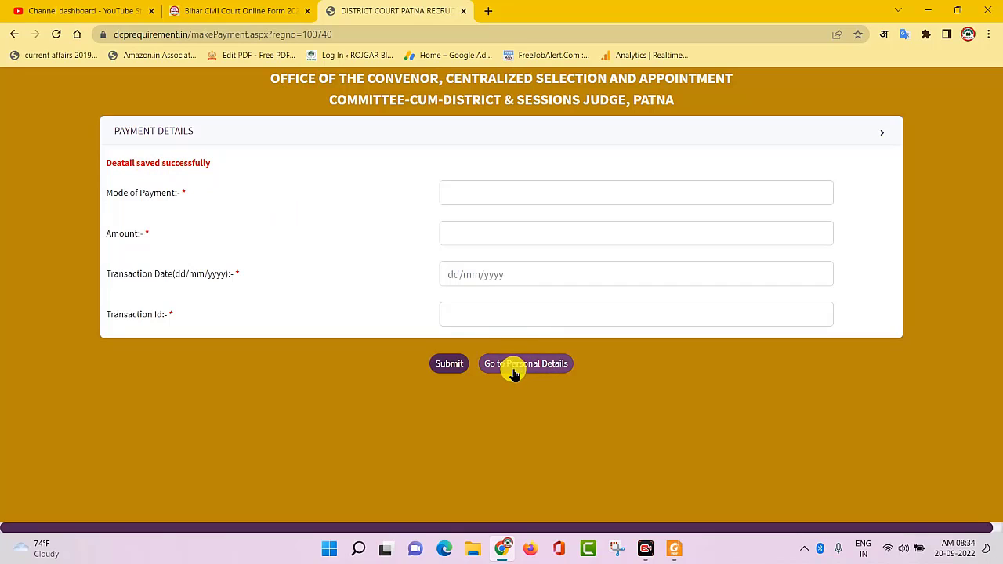
pyautogui.click(539, 373)
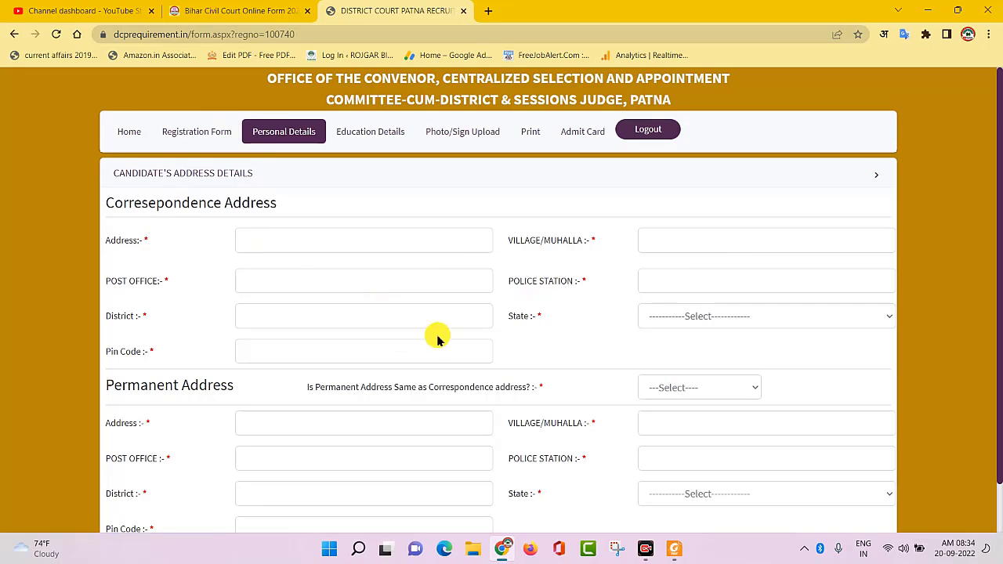
pyautogui.scroll(-1, 436, 338)
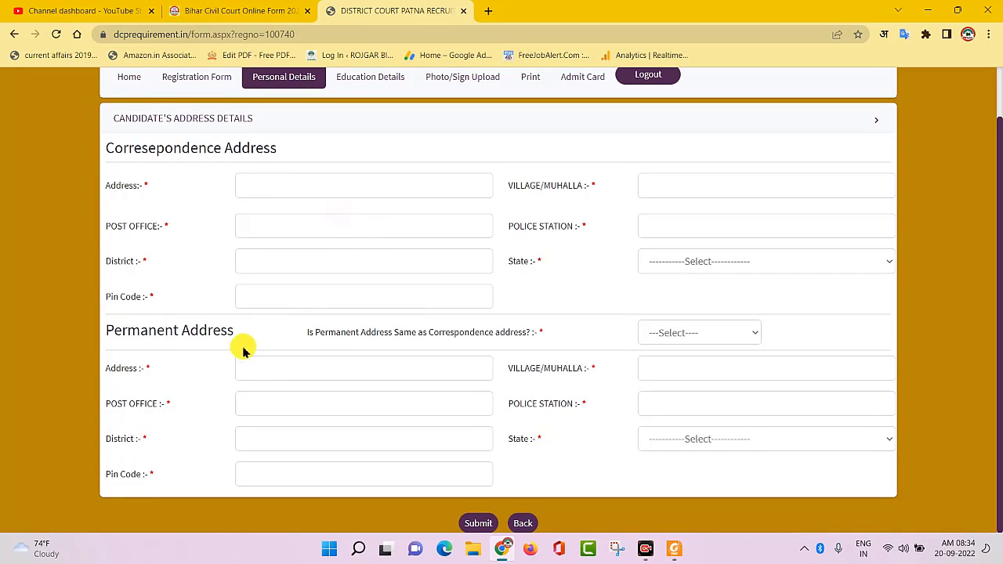
pyautogui.click(476, 524)
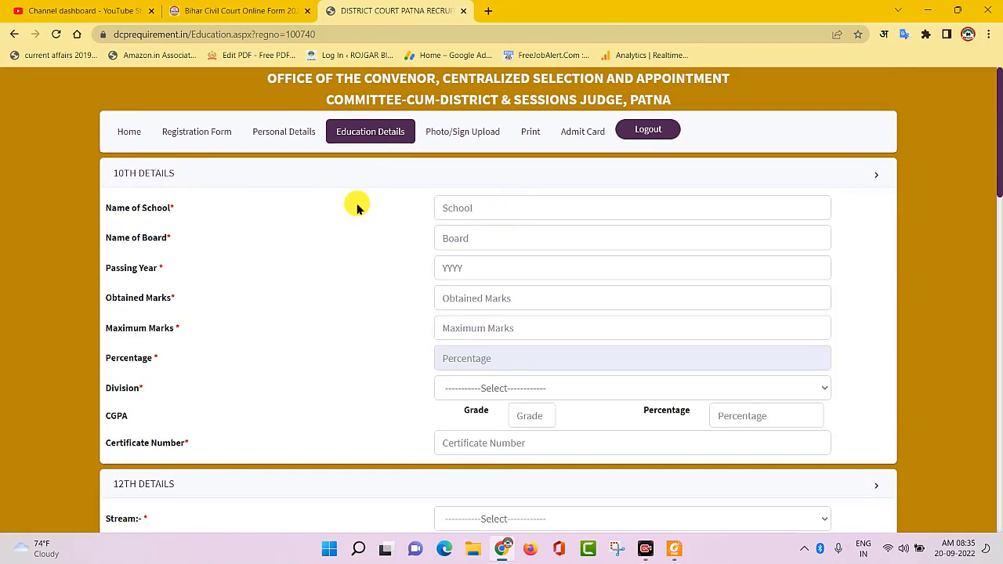
# Step: Fill in the 10th details with maximum marks 500, obtained marks 300 and division I
pyautogui.click(516, 211)
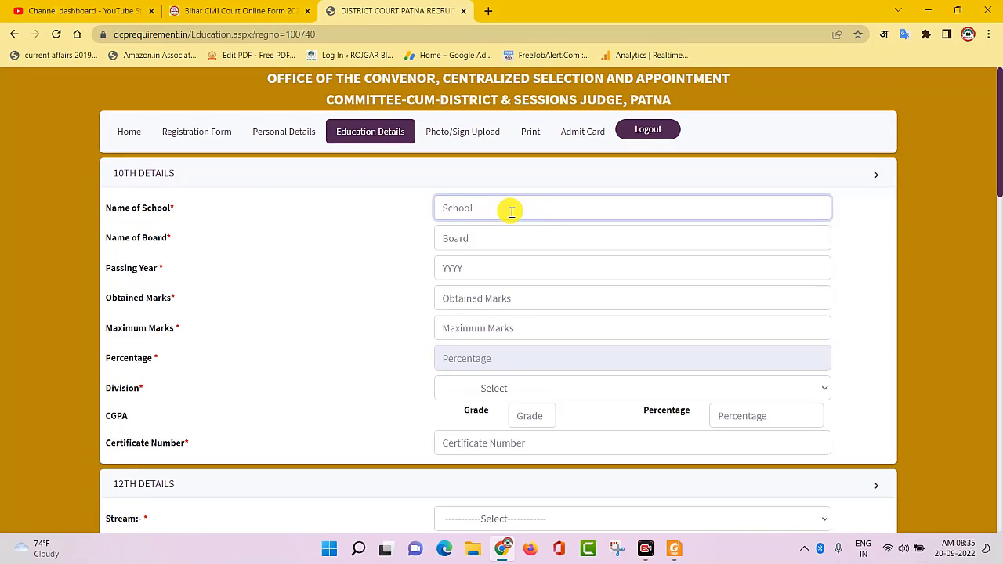
pyautogui.click(484, 241)
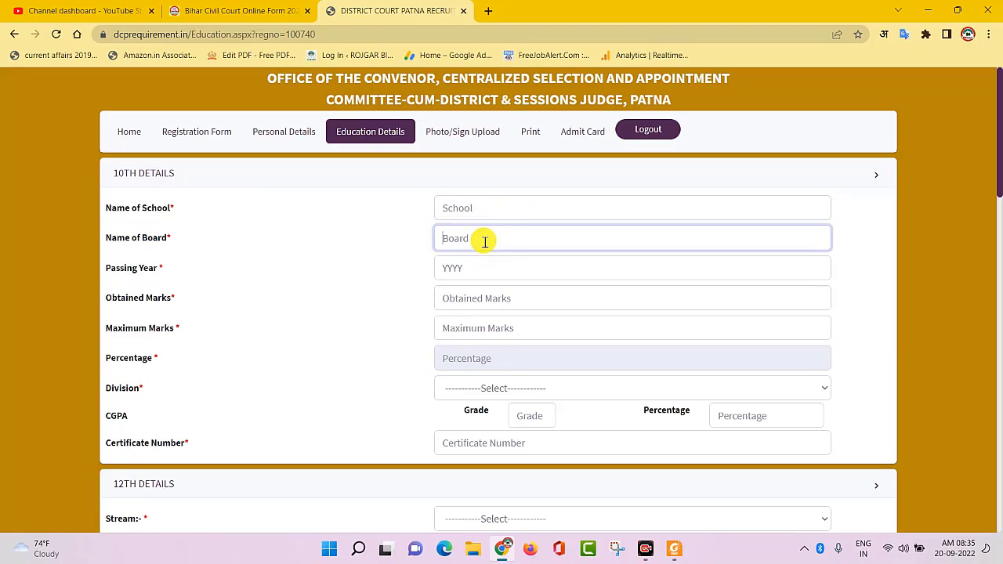
pyautogui.click(532, 267)
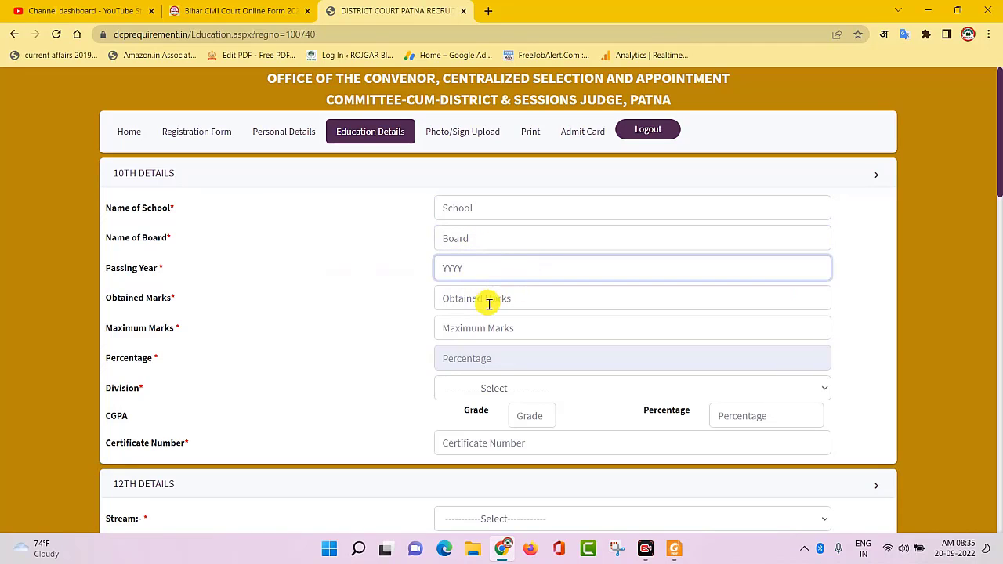
pyautogui.click(523, 302)
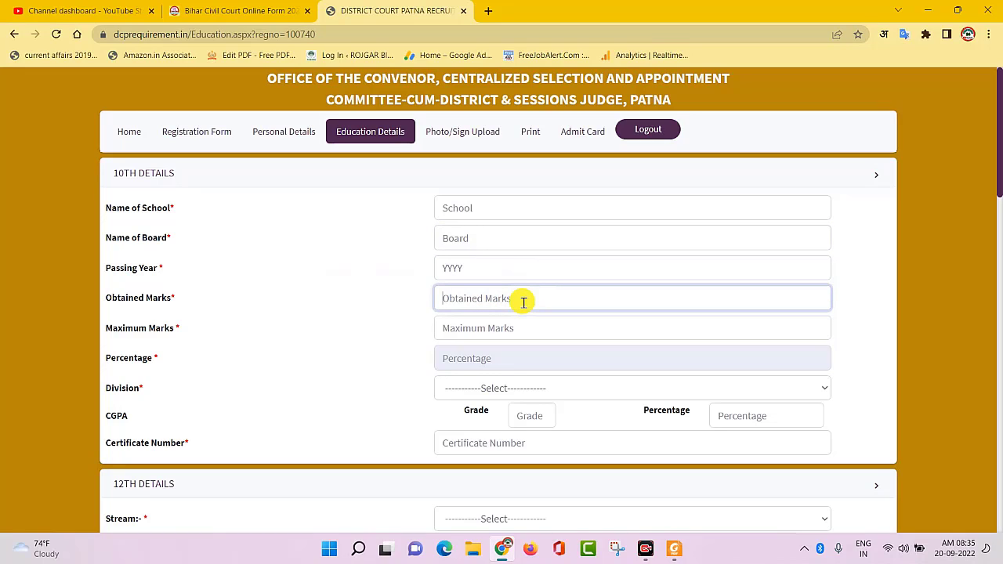
pyautogui.click(501, 330)
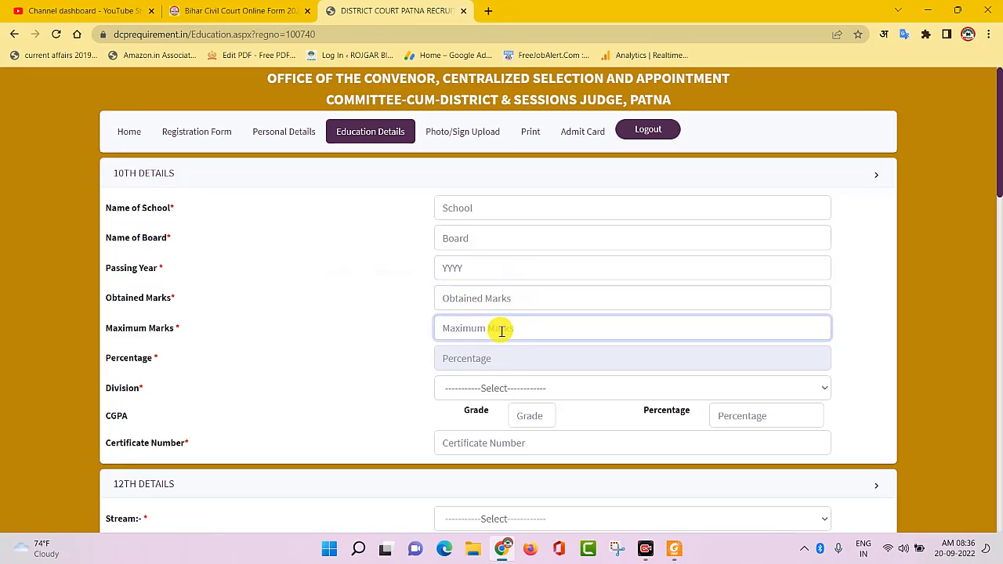
pyautogui.write('500')
pyautogui.click(495, 298)
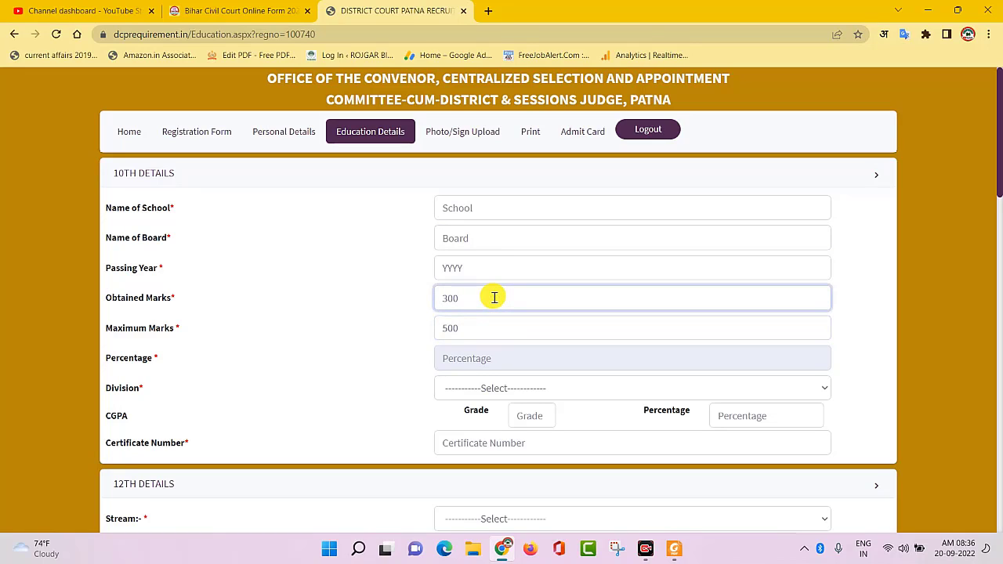
pyautogui.click(381, 324)
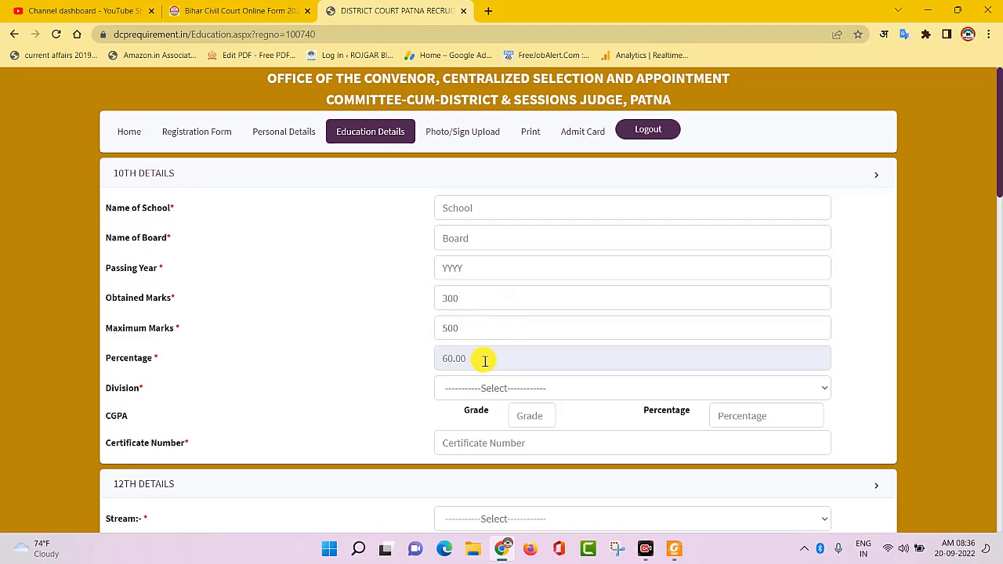
pyautogui.scroll(-3, 474, 364)
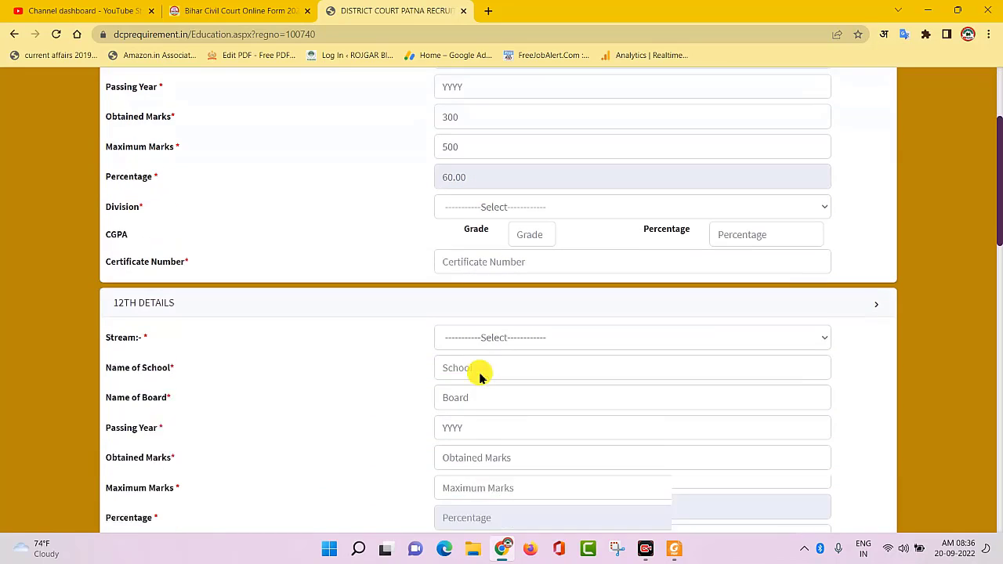
pyautogui.click(554, 194)
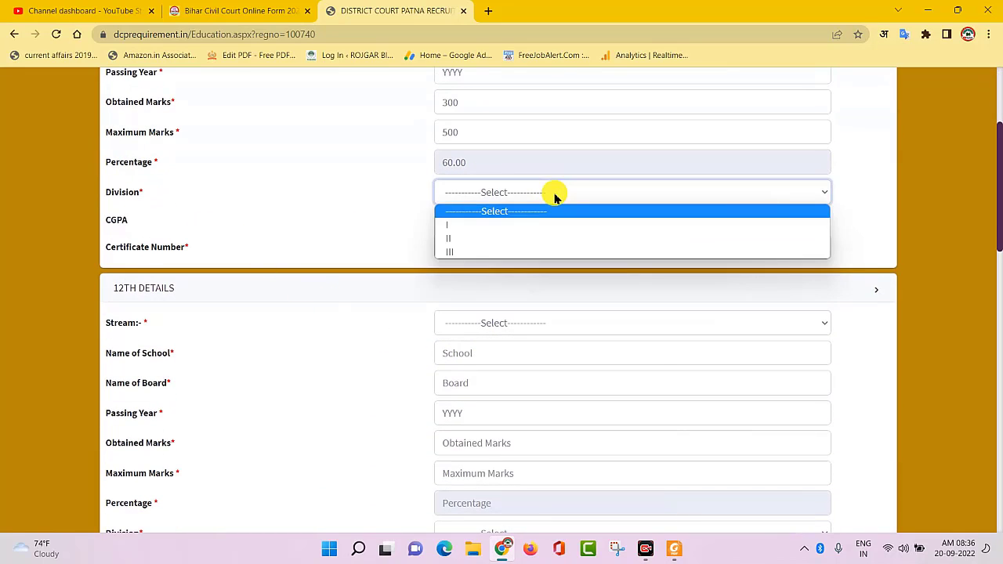
pyautogui.click(467, 226)
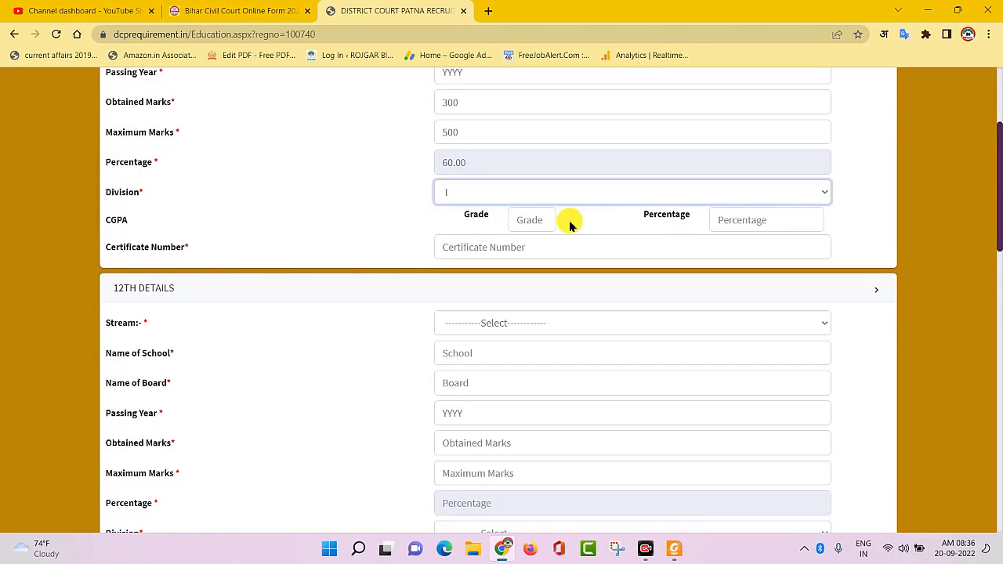
# Step: Set the employment details for Government / Public Undertaking Services to No at the end of the education form
pyautogui.scroll(-1, 478, 278)
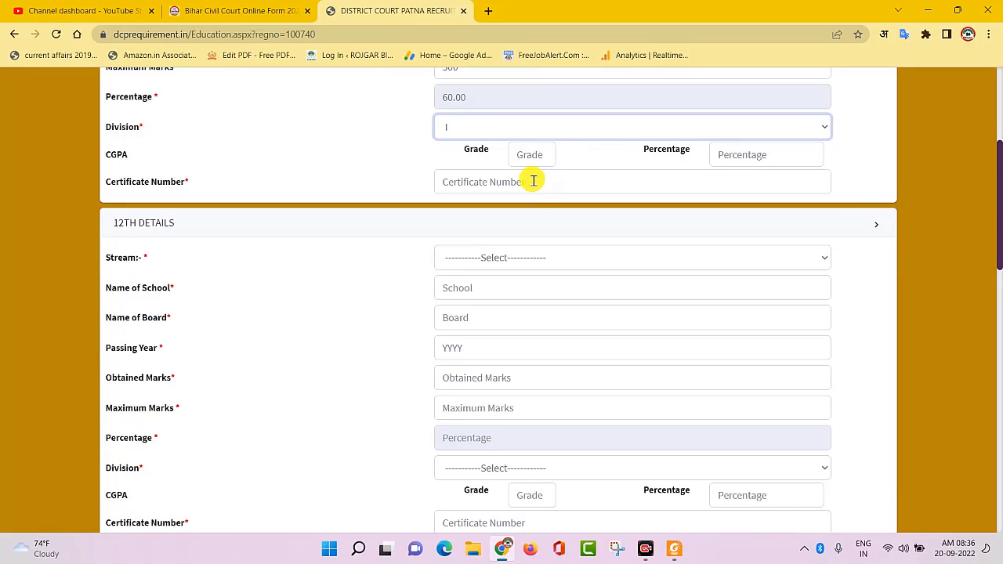
pyautogui.scroll(-2, 513, 179)
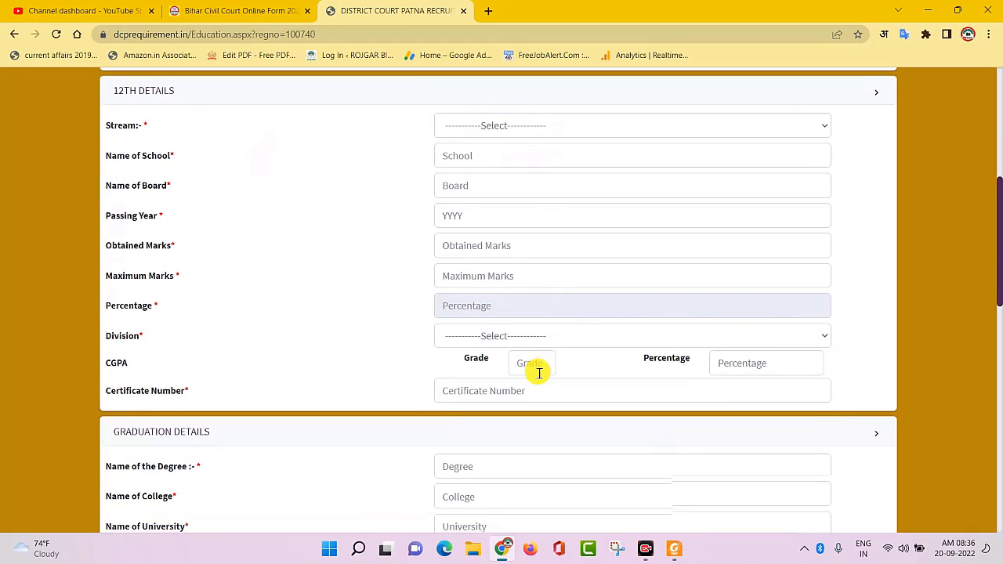
pyautogui.scroll(-4, 539, 374)
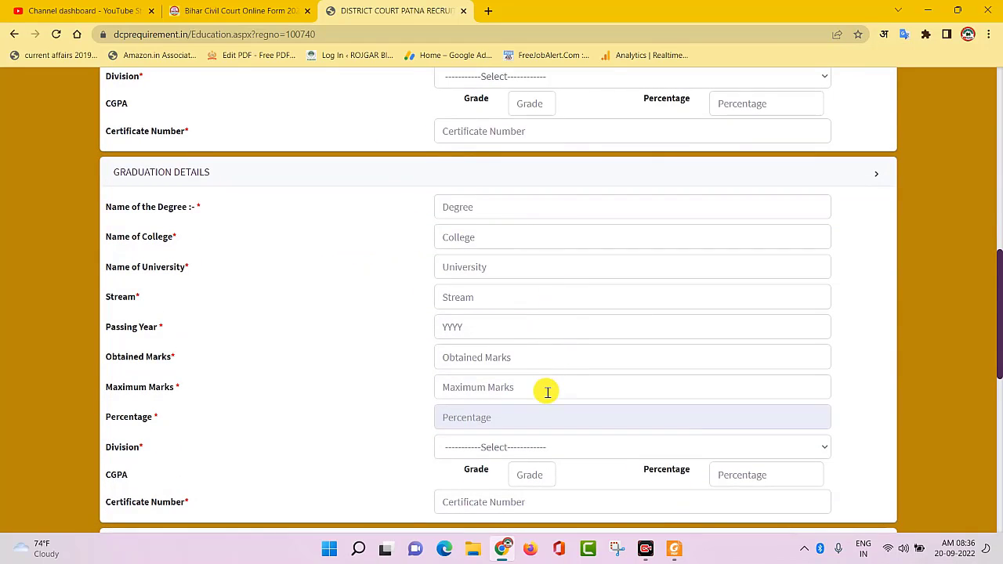
pyautogui.scroll(6, 547, 391)
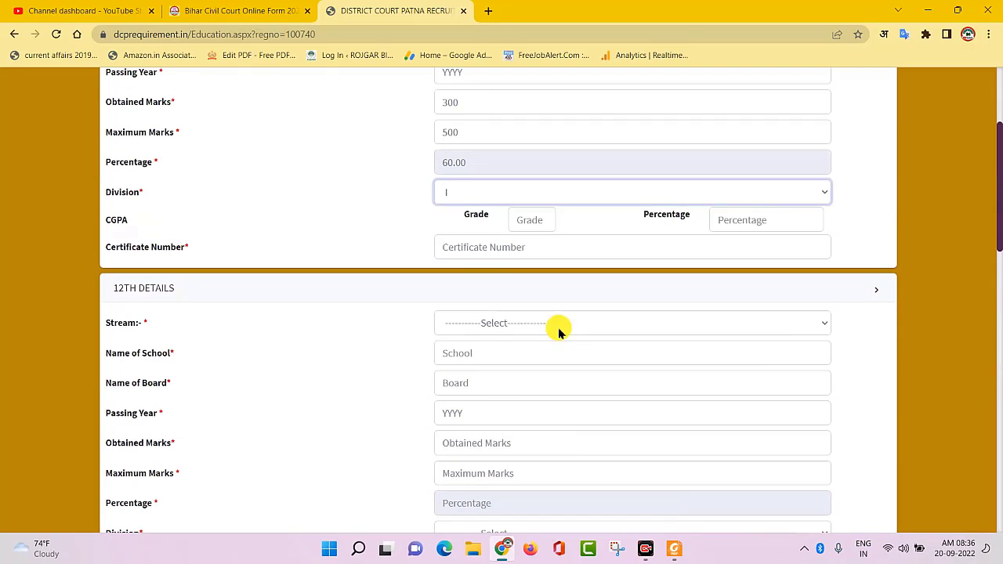
pyautogui.scroll(-14, 587, 400)
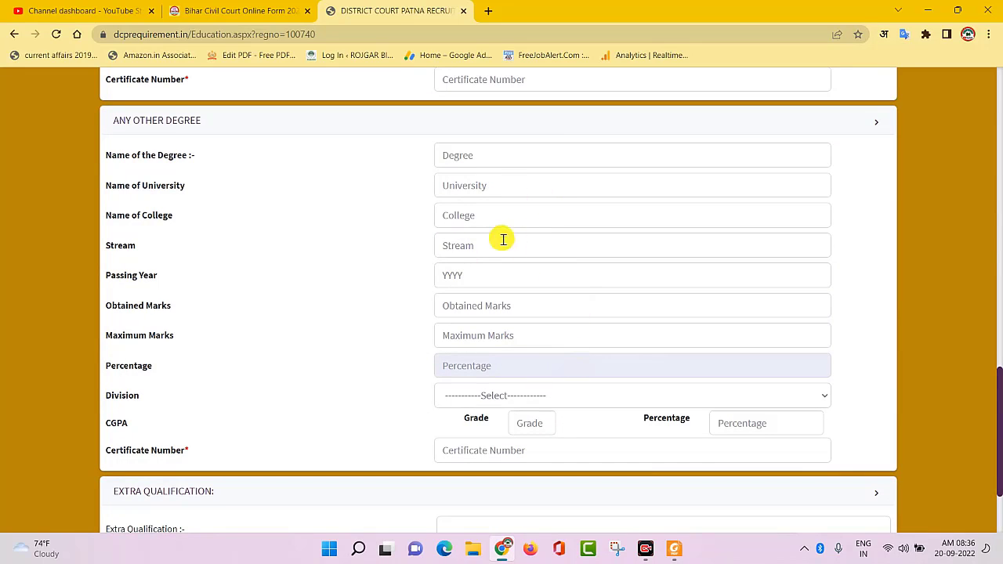
pyautogui.scroll(-3, 503, 239)
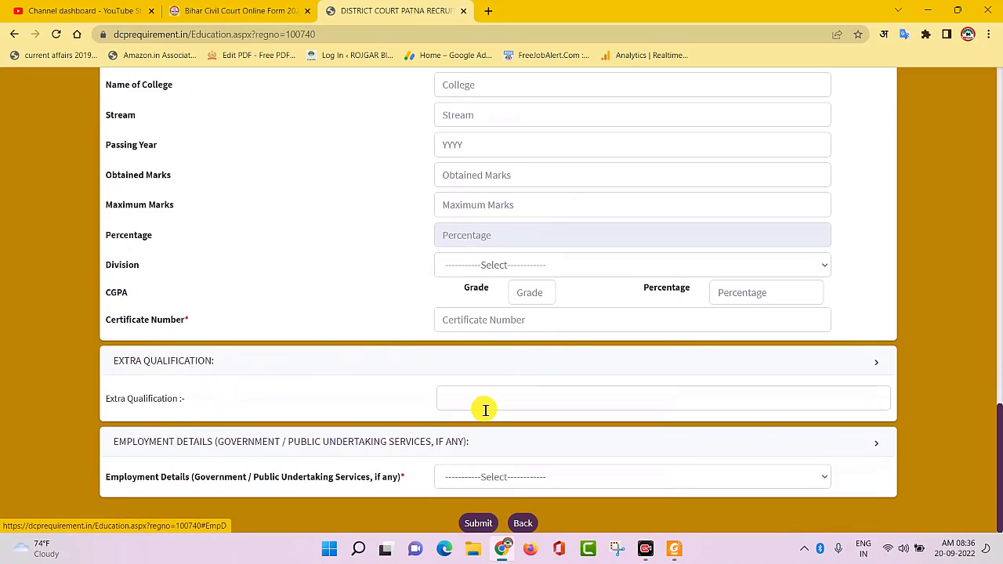
pyautogui.click(625, 398)
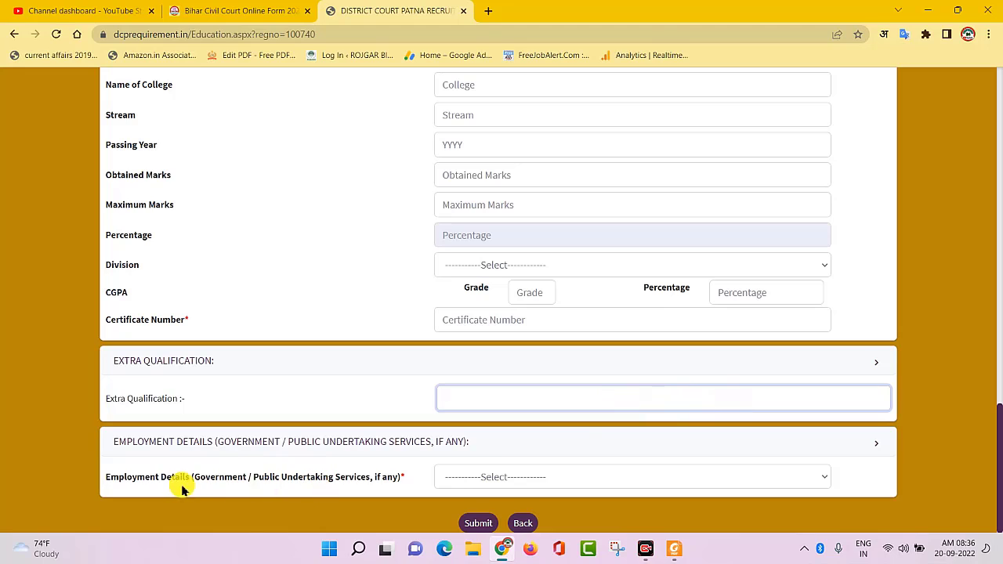
pyautogui.click(696, 478)
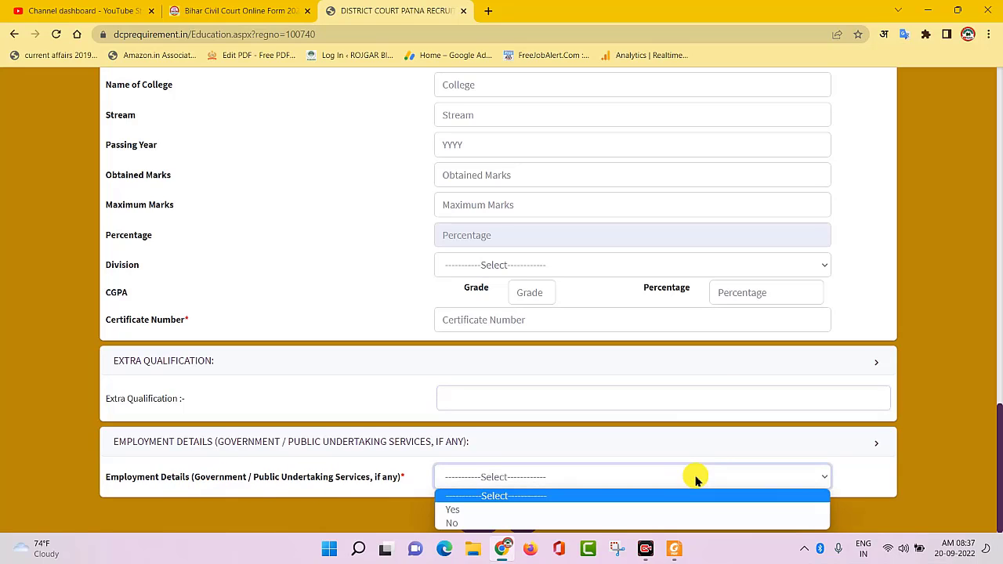
pyautogui.click(468, 521)
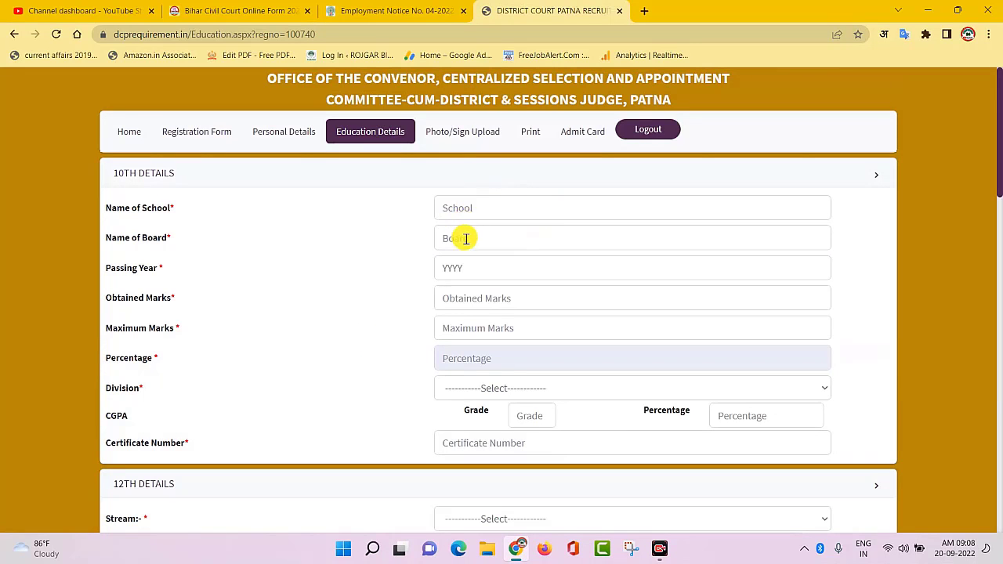
# Step: Review the education form's sections, from the 10th details through the employment details
pyautogui.scroll(-8, 529, 269)
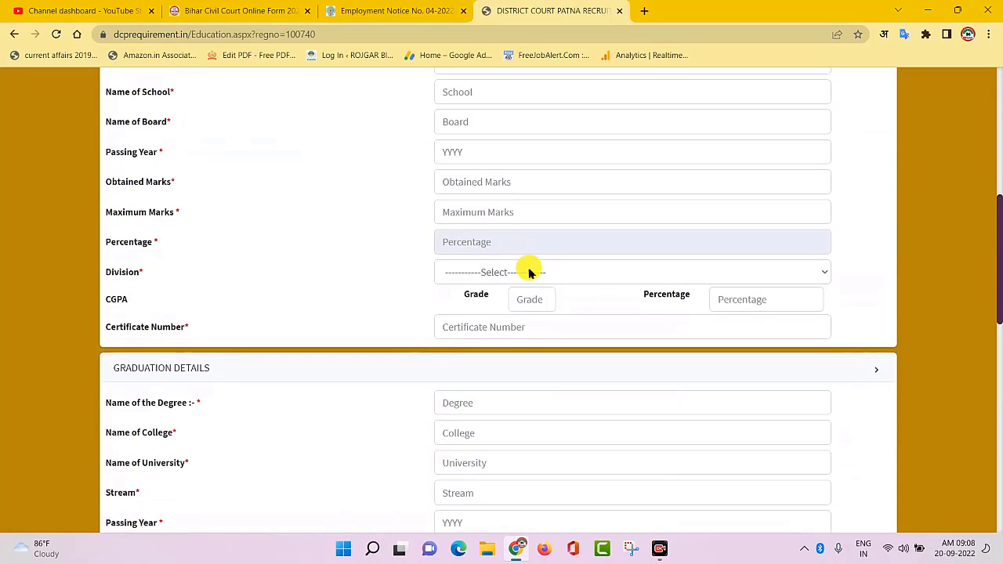
pyautogui.scroll(-2, 533, 291)
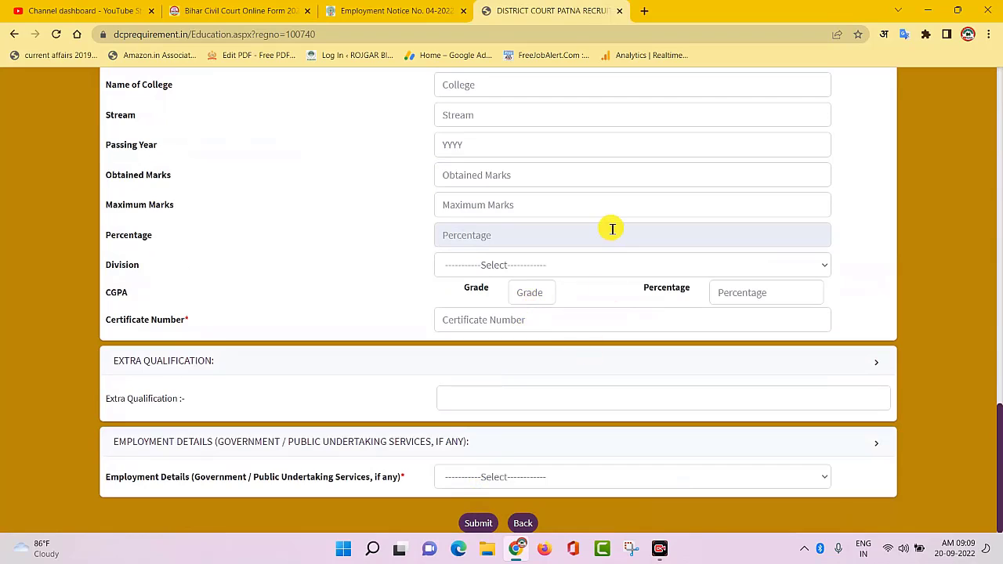
pyautogui.click(464, 236)
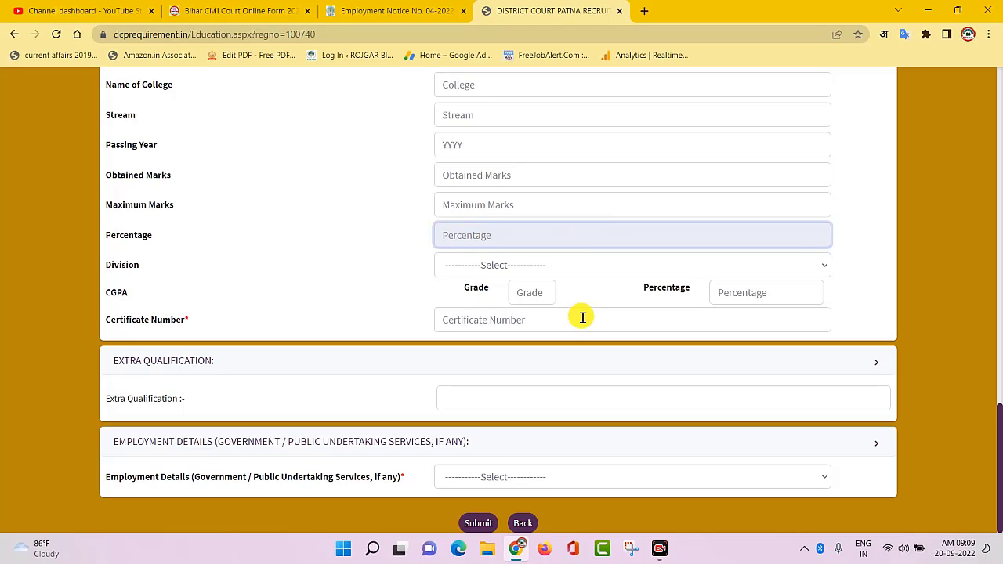
pyautogui.scroll(15, 582, 318)
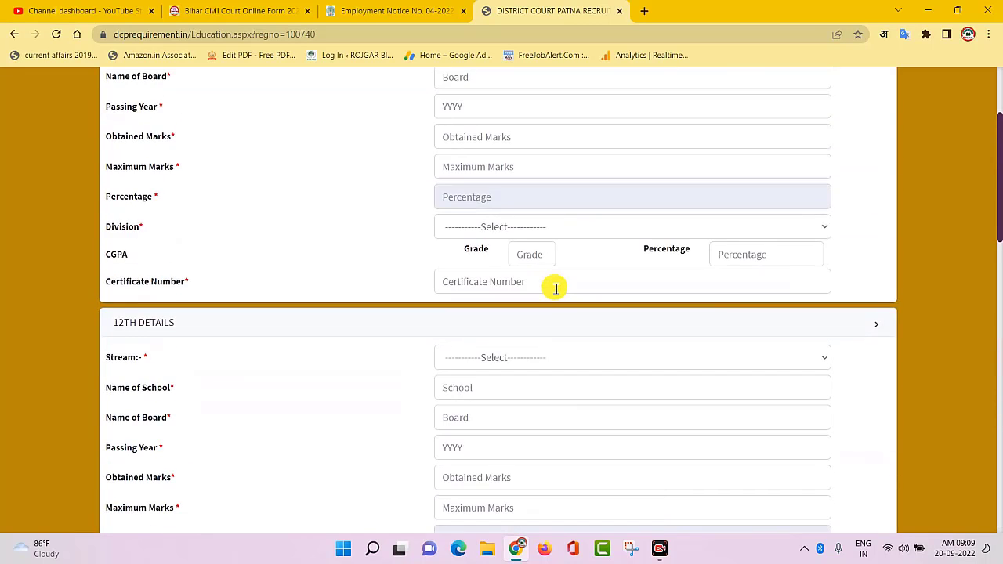